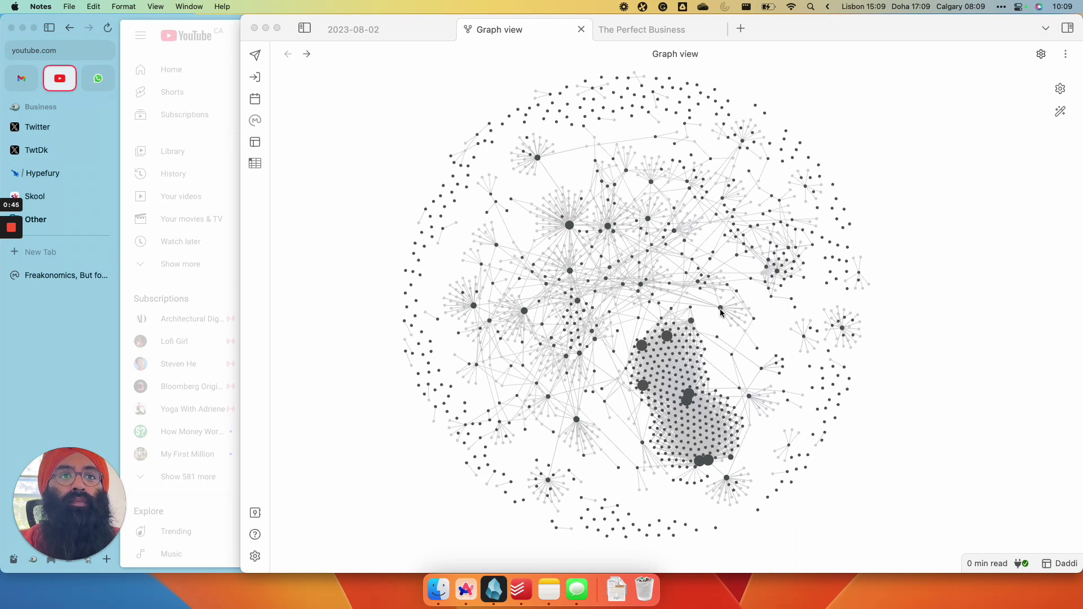
Zoom into the vault graph and drag The Perfect Business node out to reveal its linked notes
scroll(721, 322, "up", 2)
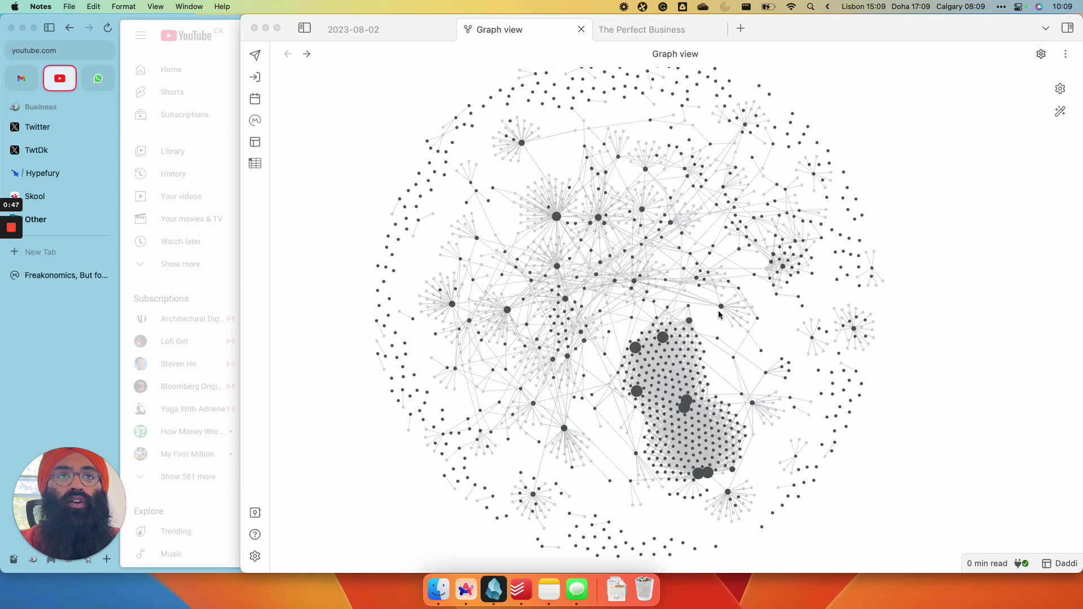
left_click(721, 308)
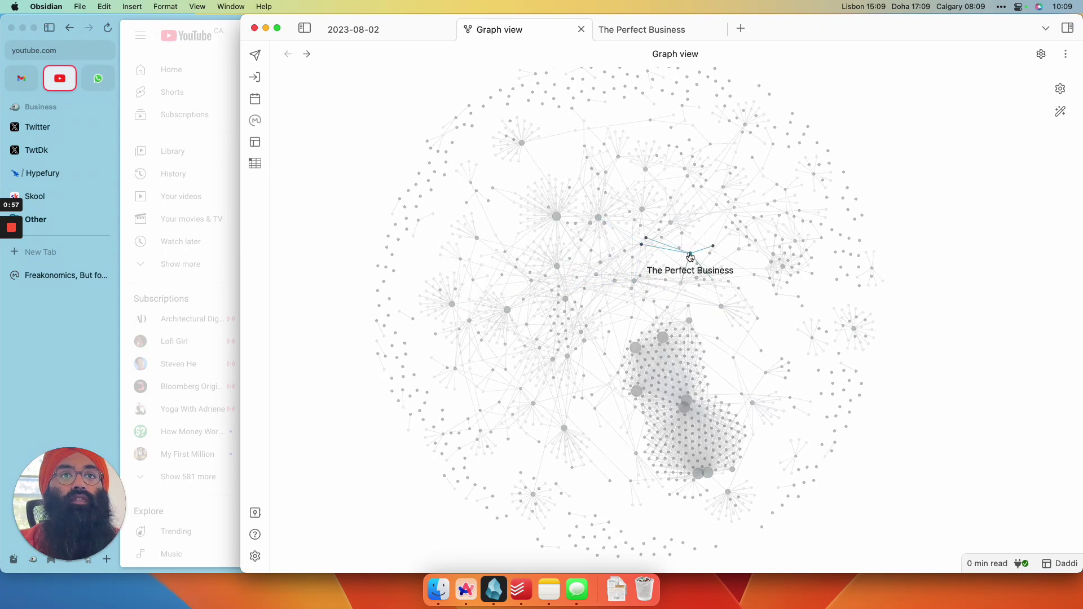
scroll(691, 255, "up", 2)
scroll(691, 255, "up", 5)
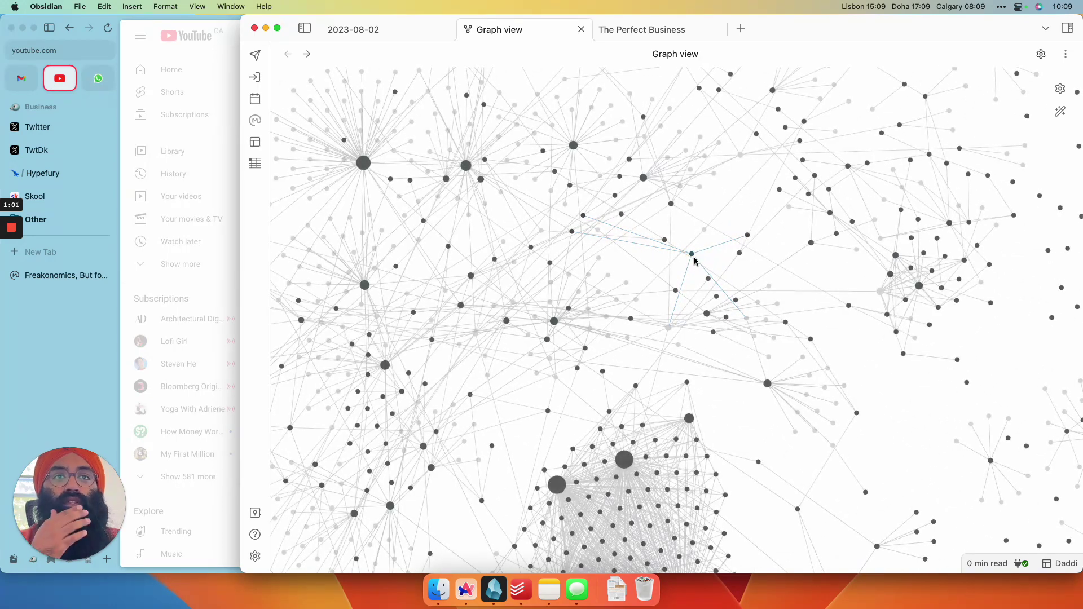
left_click_drag(691, 255, 805, 412)
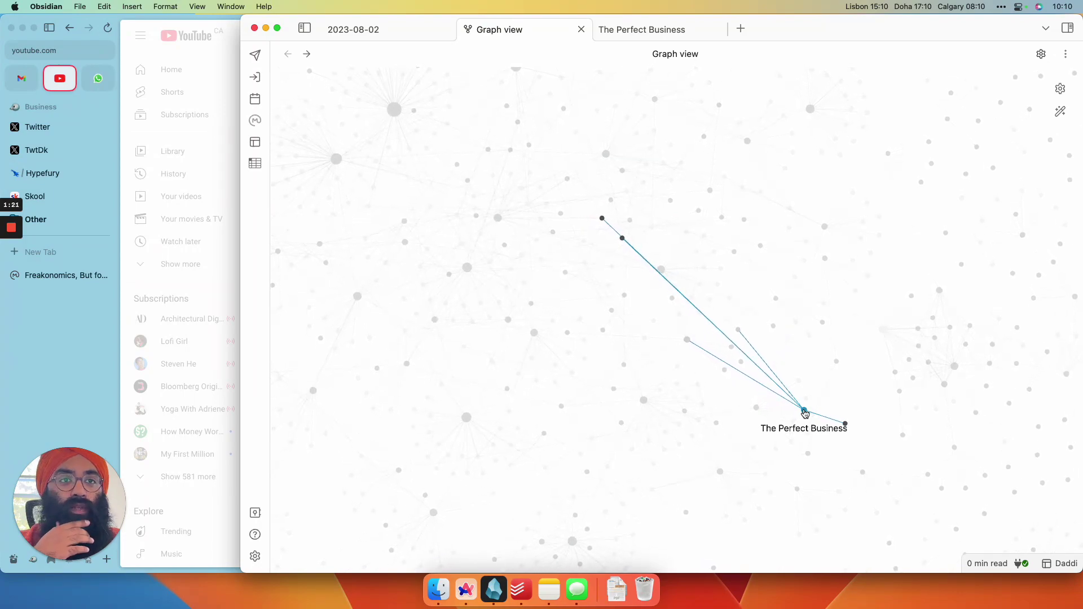
left_click_drag(806, 413, 723, 278)
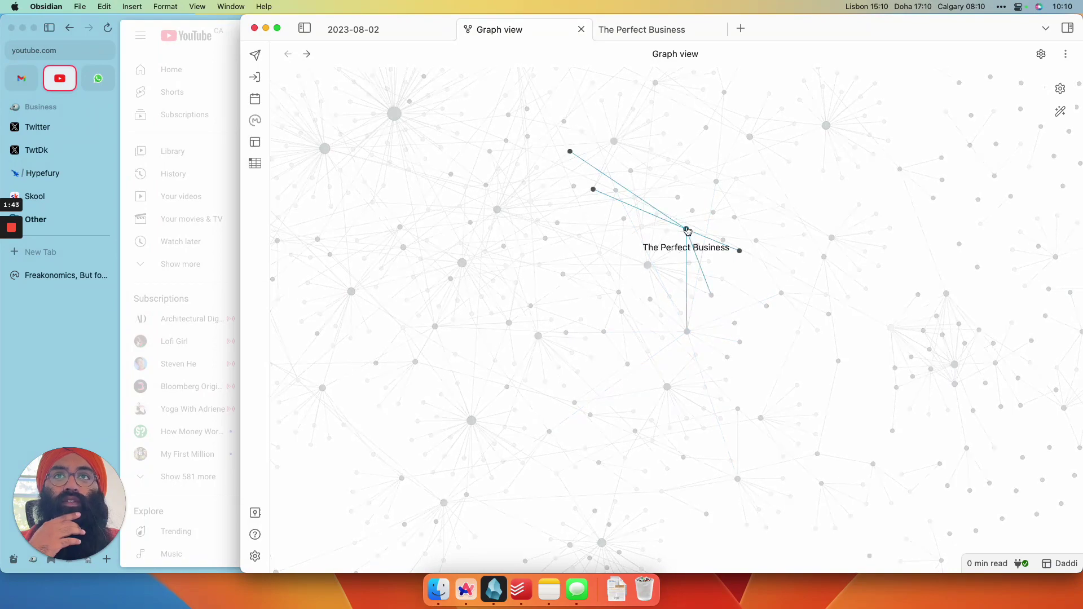
Open The Perfect Business note and review its Created date and 'Sell a product that is' line
left_click(669, 29)
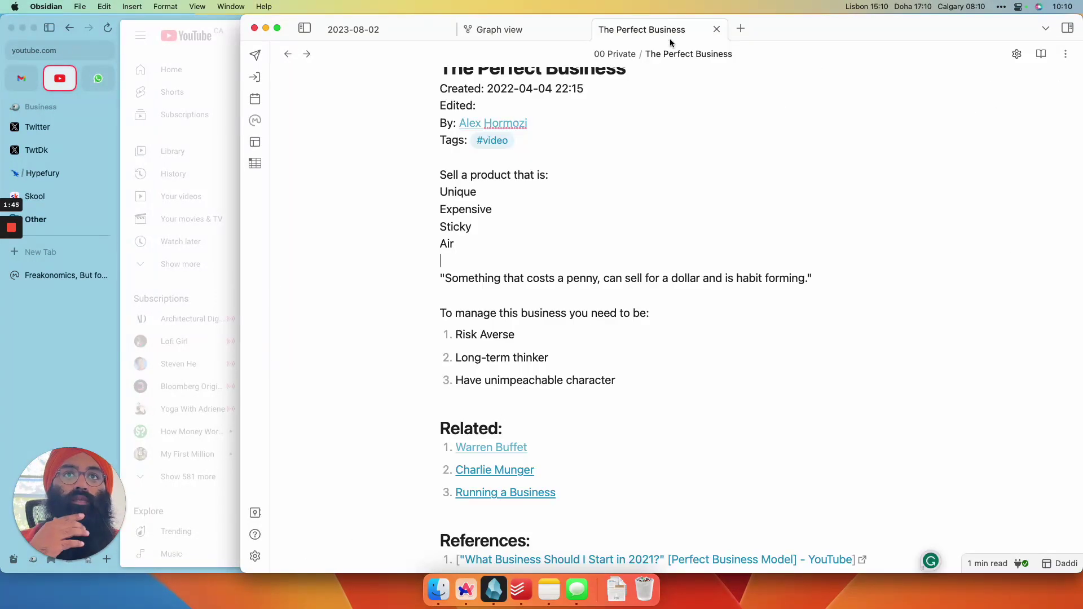
scroll(745, 240, "up", 3)
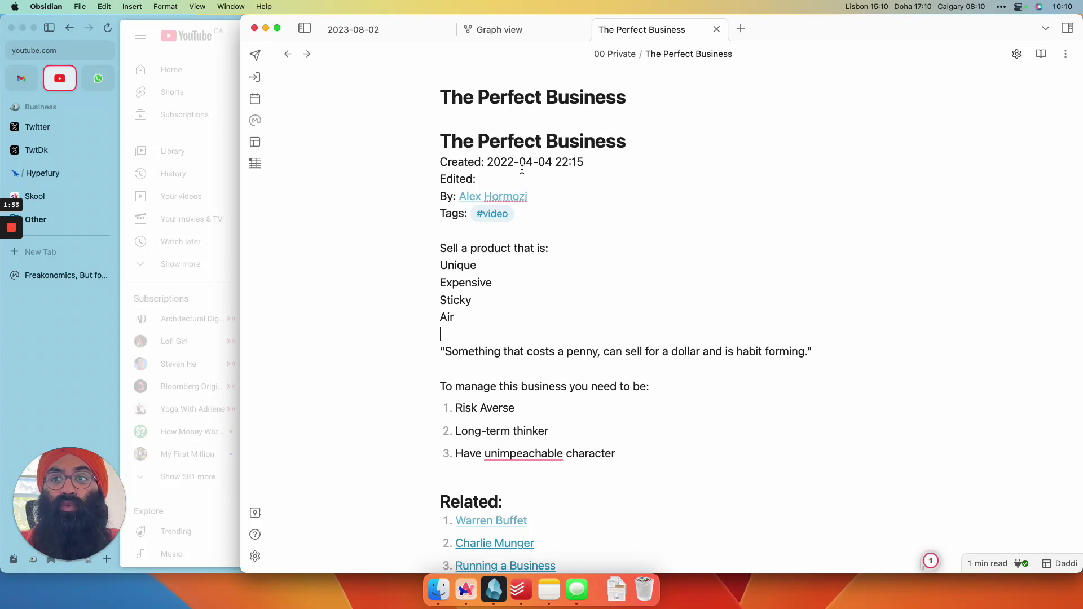
left_click_drag(508, 162, 568, 162)
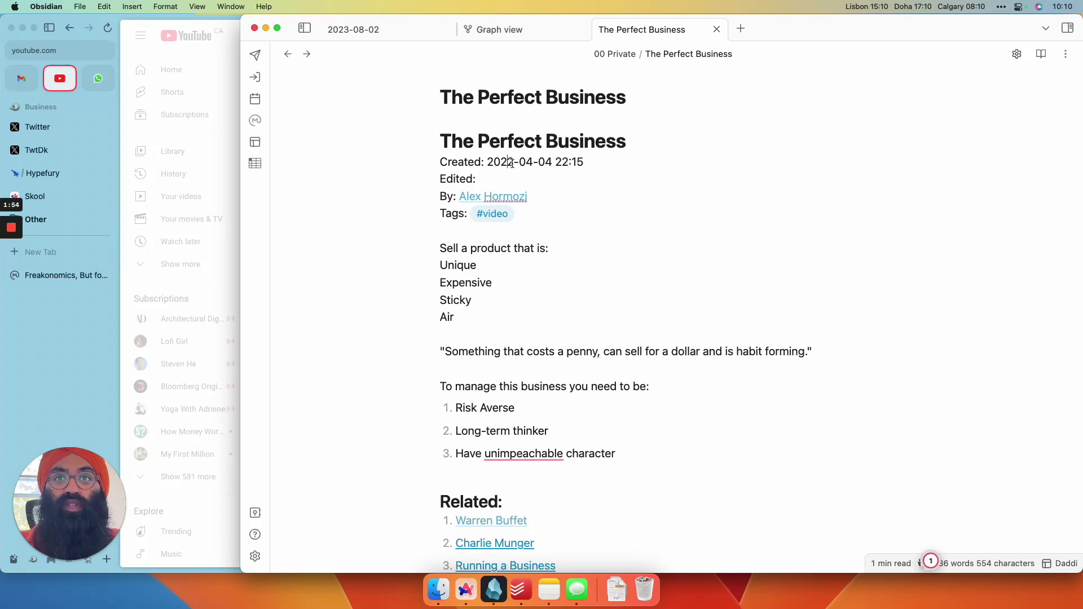
left_click(482, 177)
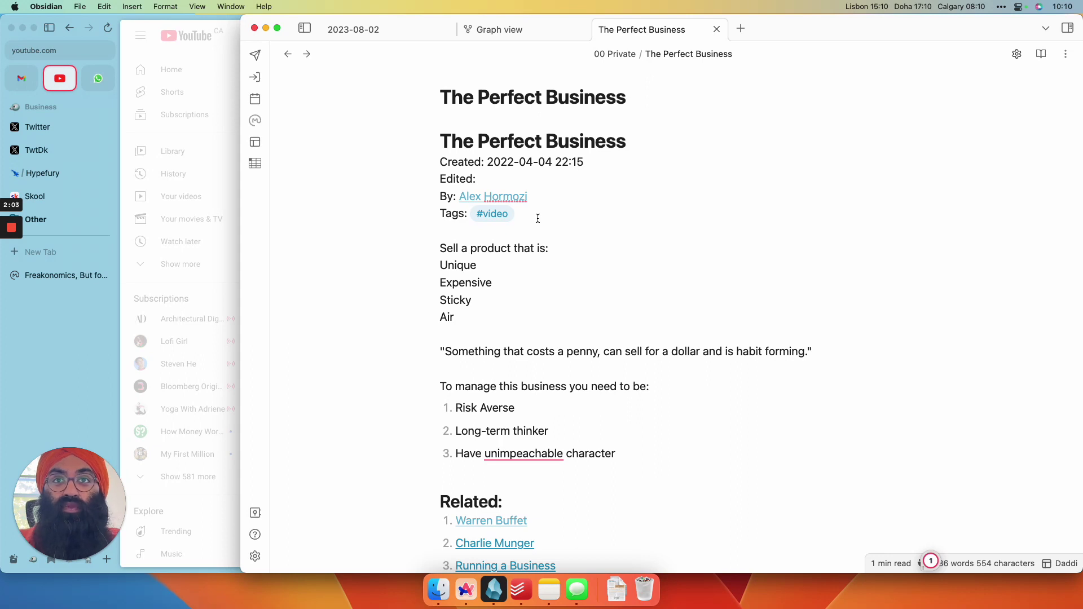
scroll(541, 158, "down", 1)
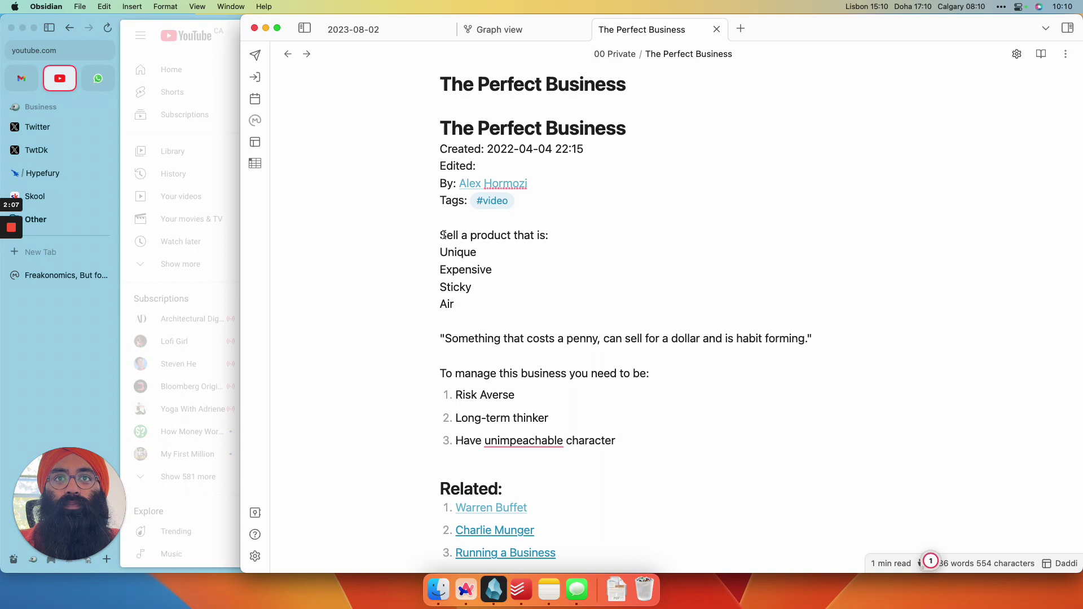
left_click_drag(446, 235, 555, 238)
left_click(554, 239)
Review the penny-to-dollar quote, scroll through the rest of the note, and expand the left panel
left_click(466, 297)
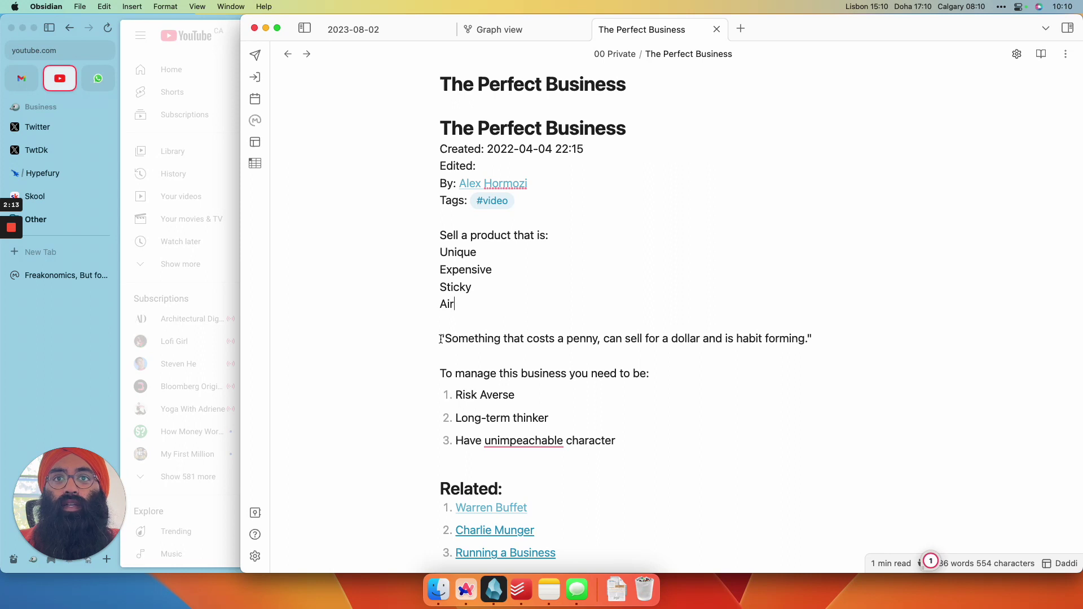
left_click_drag(441, 339, 814, 346)
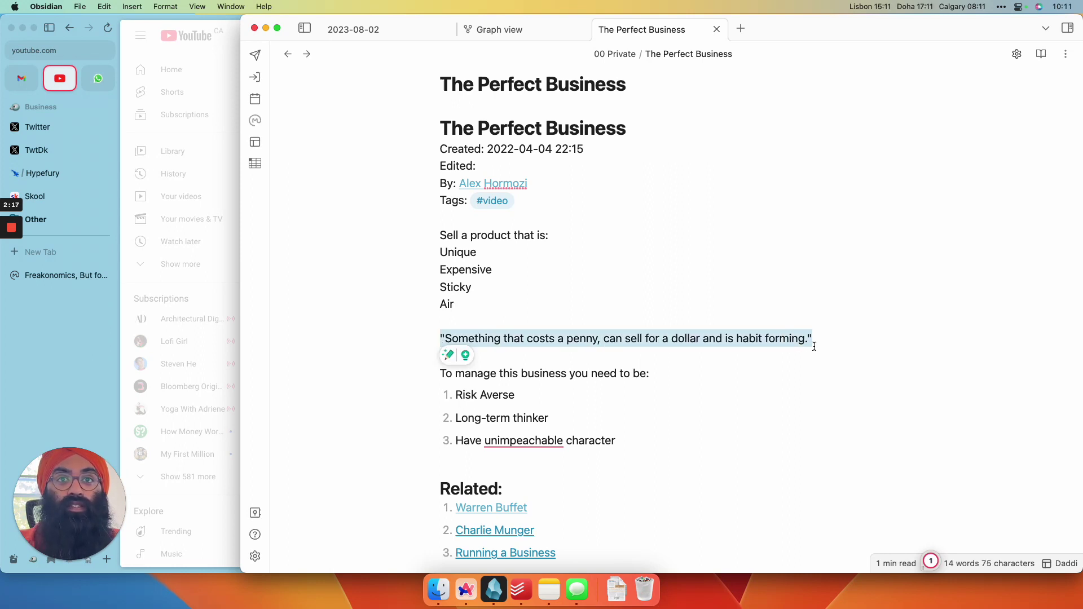
left_click(694, 336)
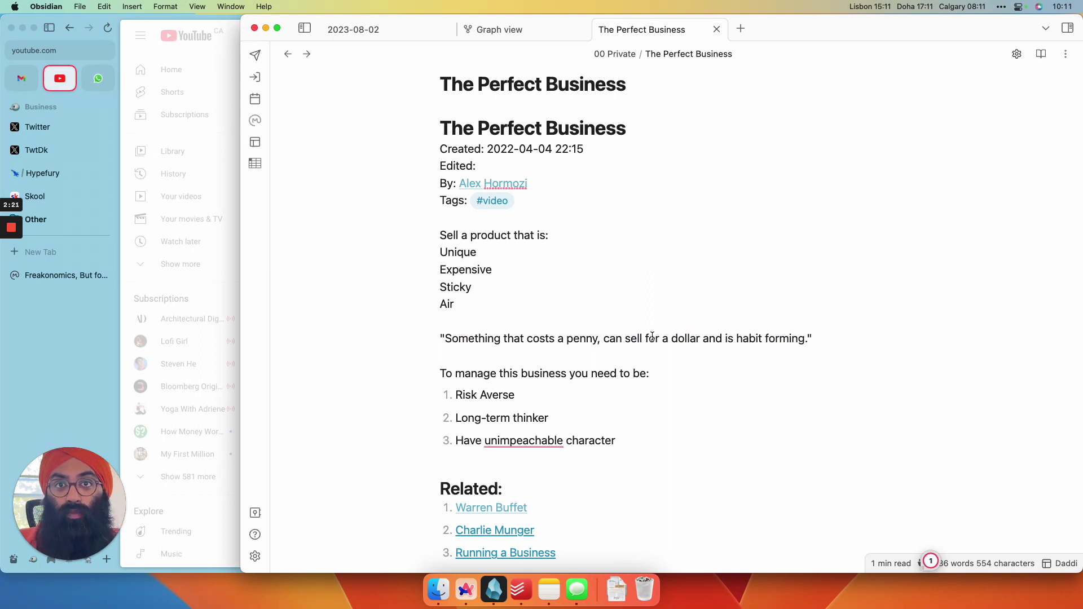
scroll(652, 337, "down", 1)
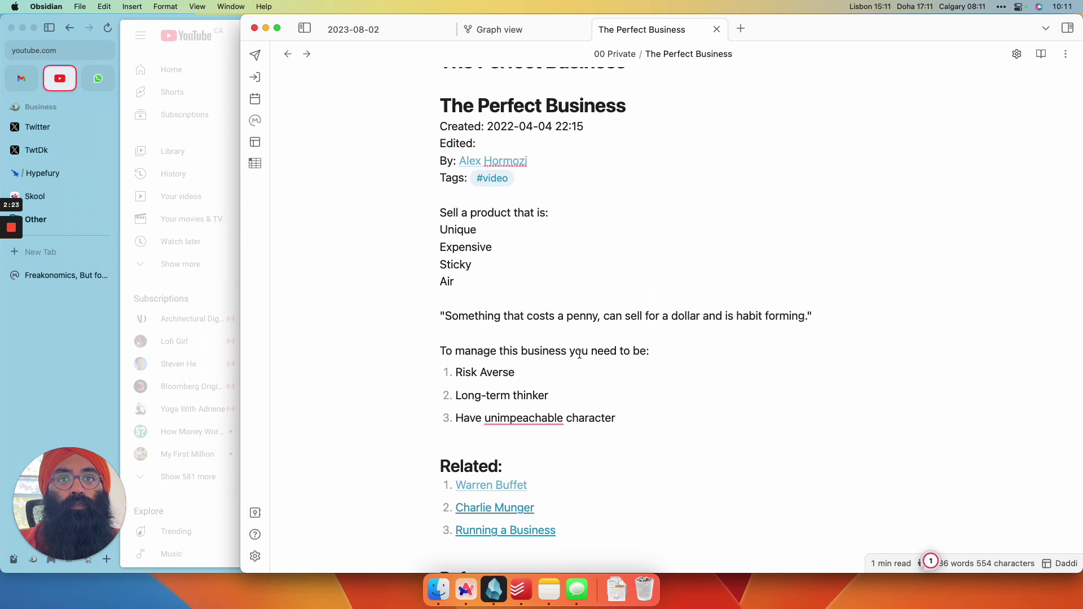
scroll(643, 379, "up", 1)
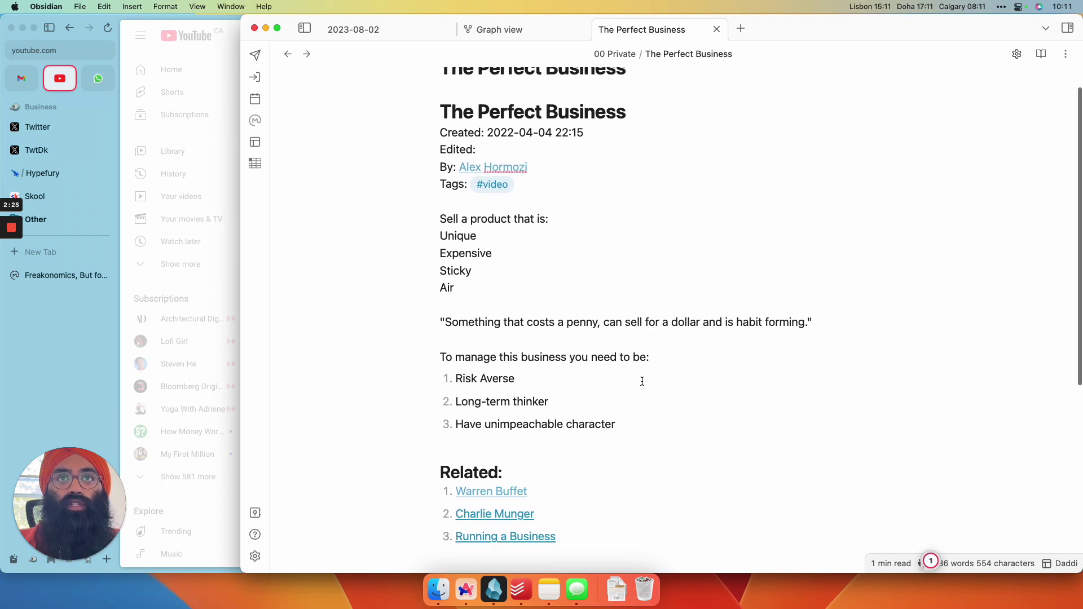
scroll(641, 379, "down", 2)
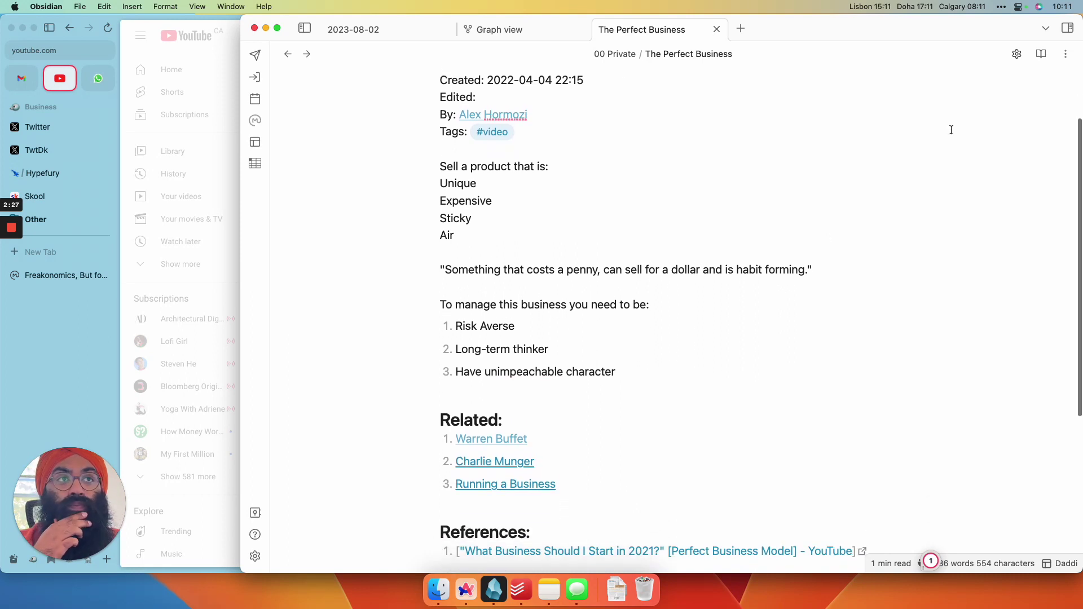
scroll(914, 294, "down", 1)
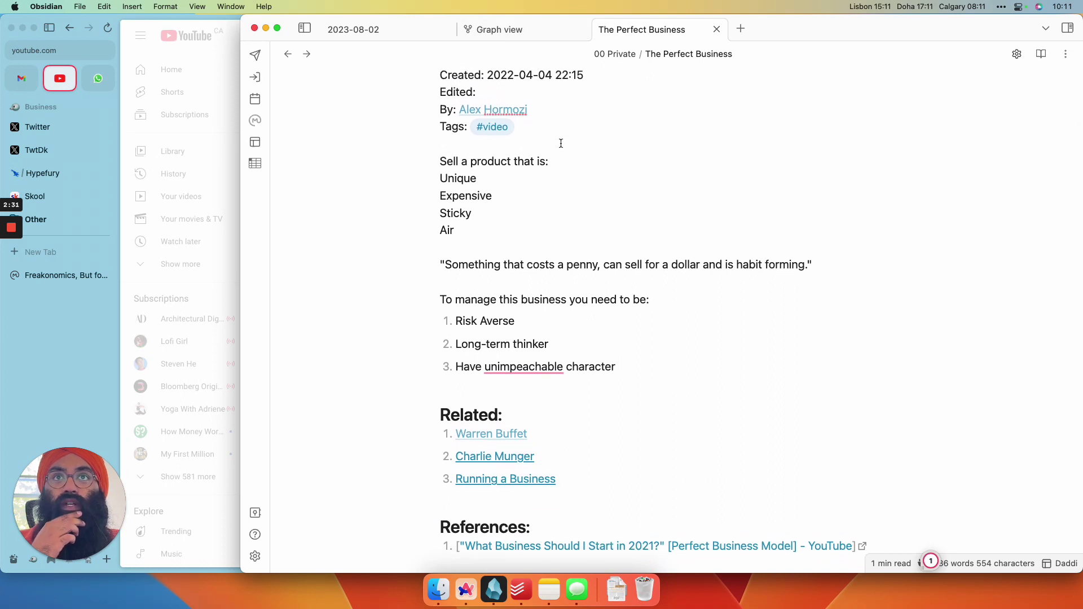
left_click(305, 27)
Search the vault for 'perfect business' and open the Colossus note's [[The Perfect Business]] highlight
left_click(336, 29)
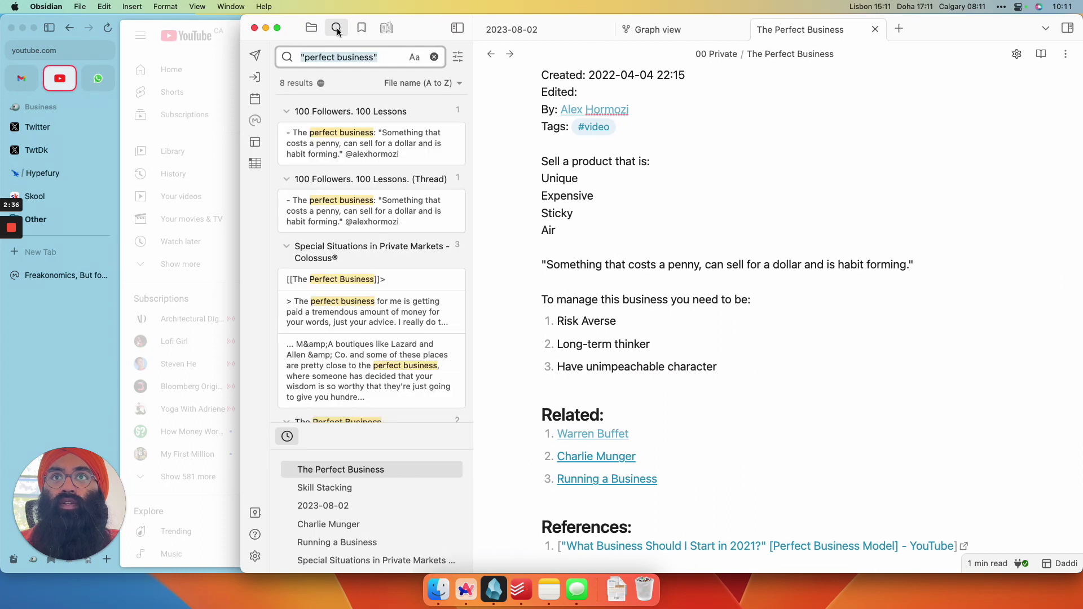
left_click(388, 58)
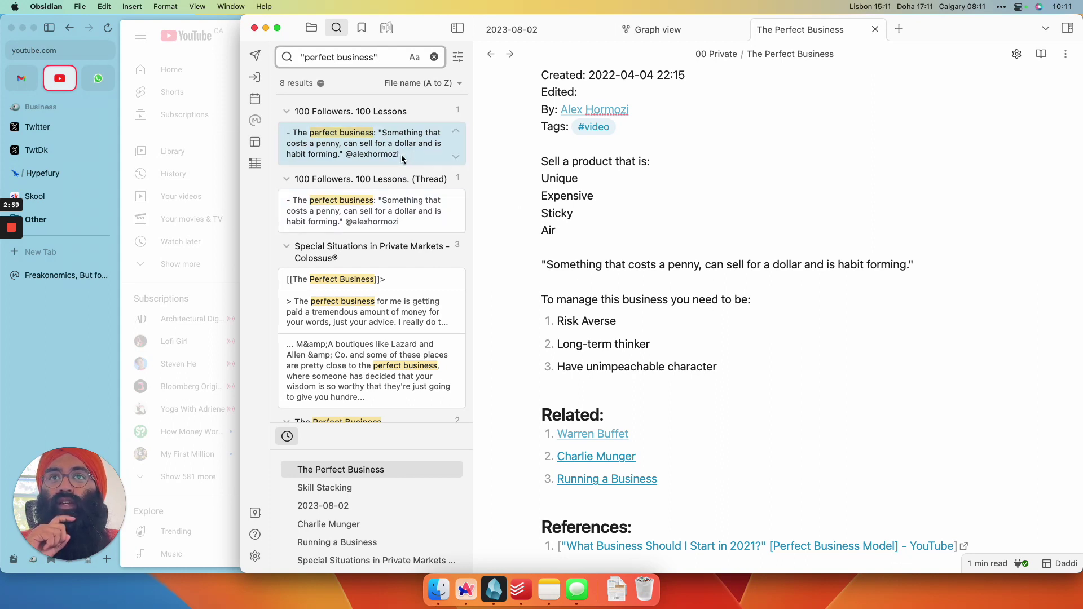
scroll(406, 186, "down", 3)
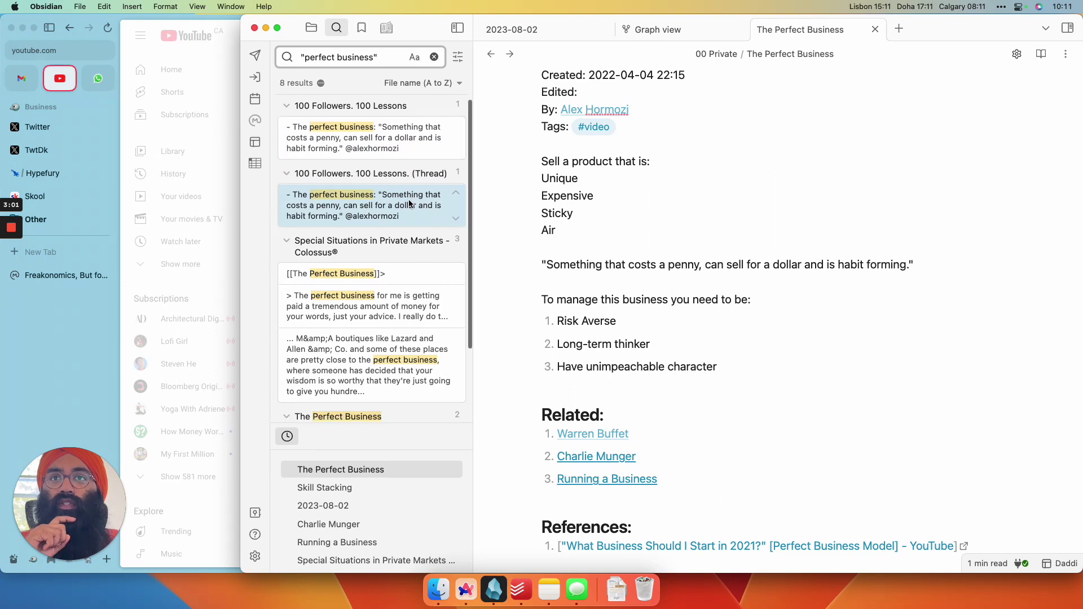
scroll(408, 201, "down", 2)
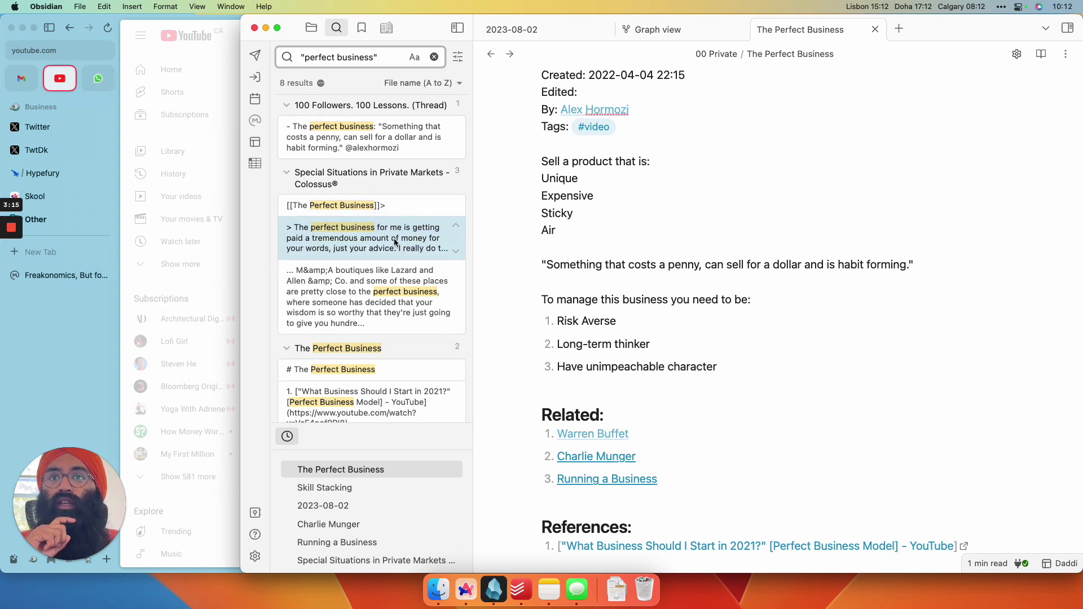
scroll(389, 236, "down", 1)
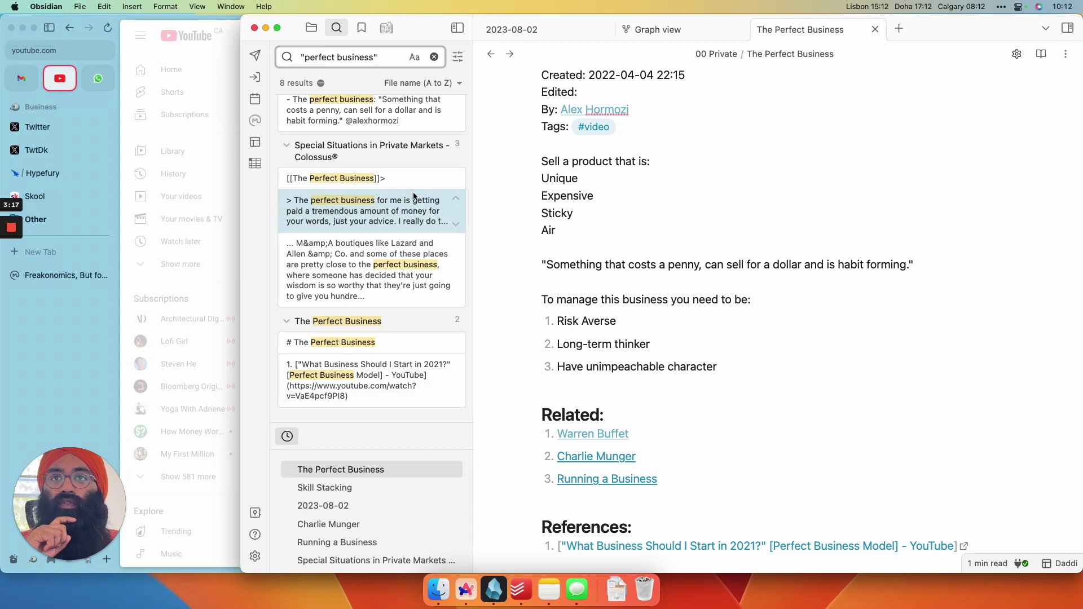
left_click(399, 177)
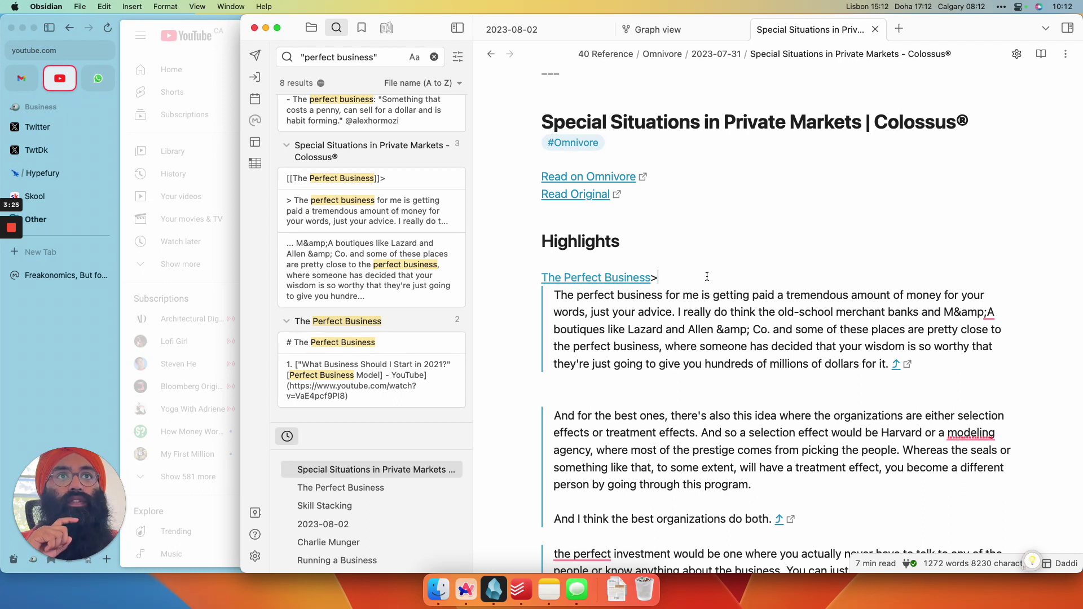
scroll(643, 298, "up", 4)
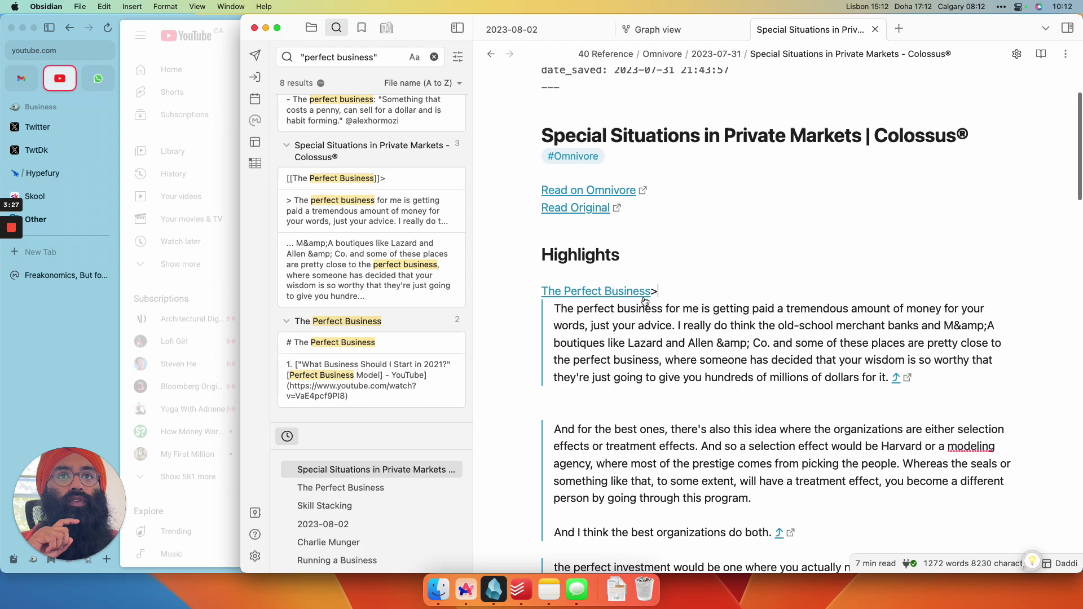
scroll(644, 297, "down", 8)
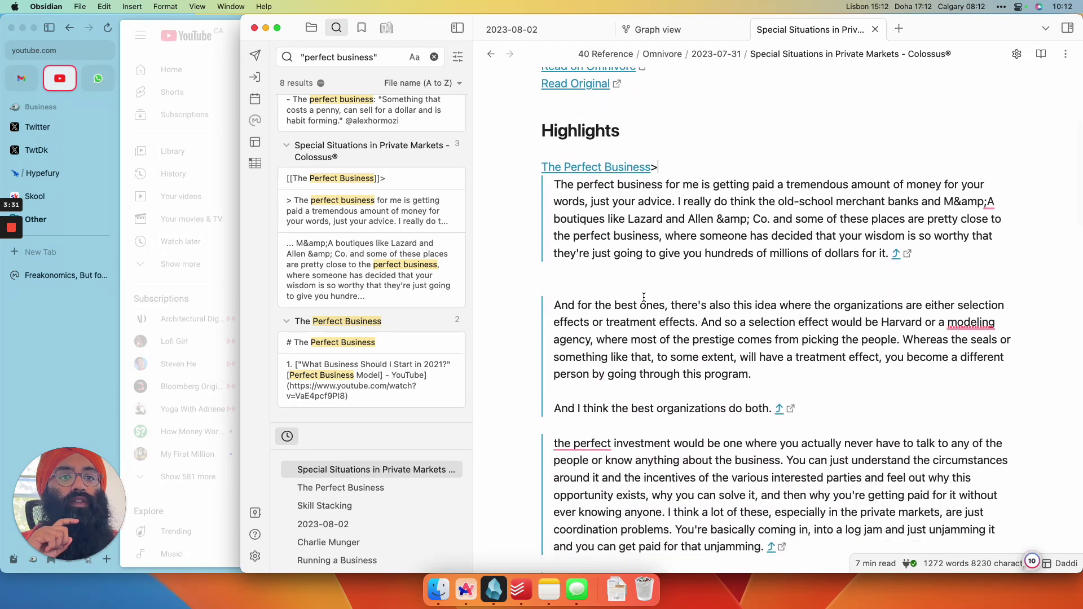
scroll(644, 298, "down", 6)
scroll(644, 297, "up", 14)
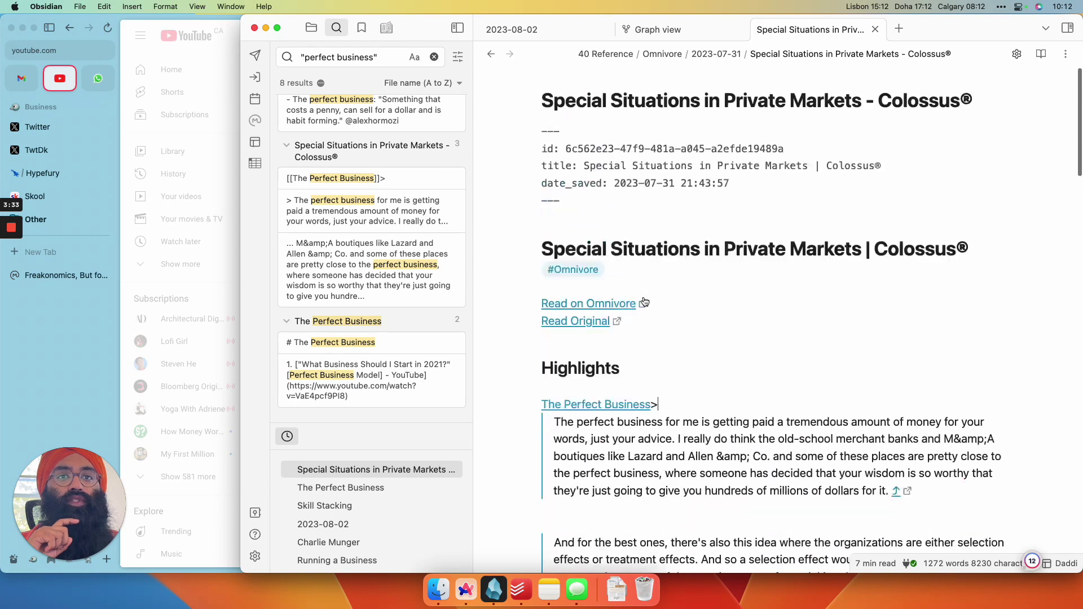
scroll(647, 368, "down", 2)
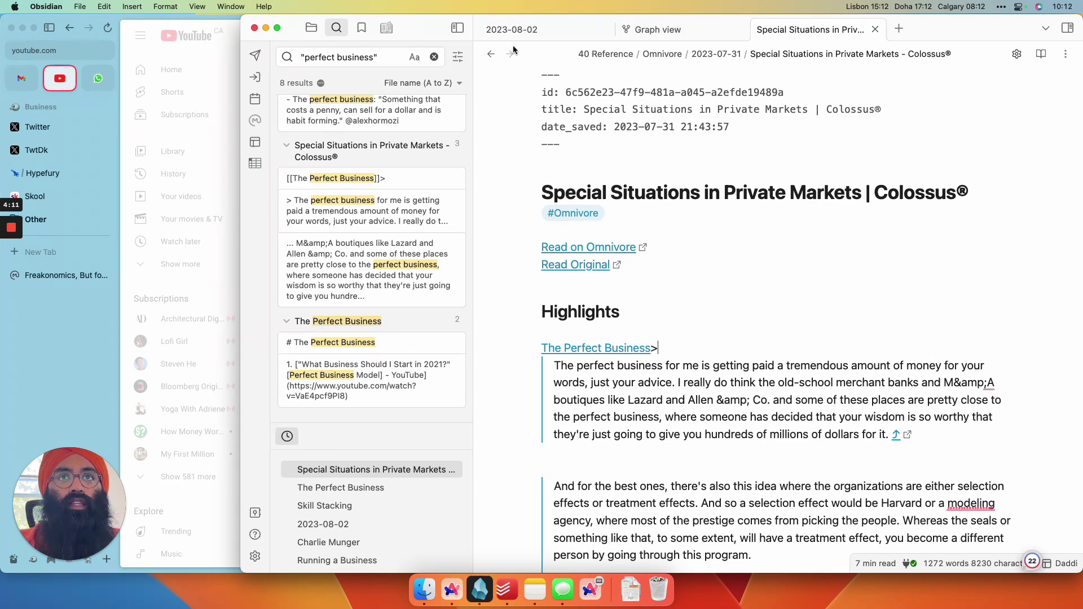
Retitle The Perfect Business note with the author's name in front, dropping the word 'The'
left_click(491, 54)
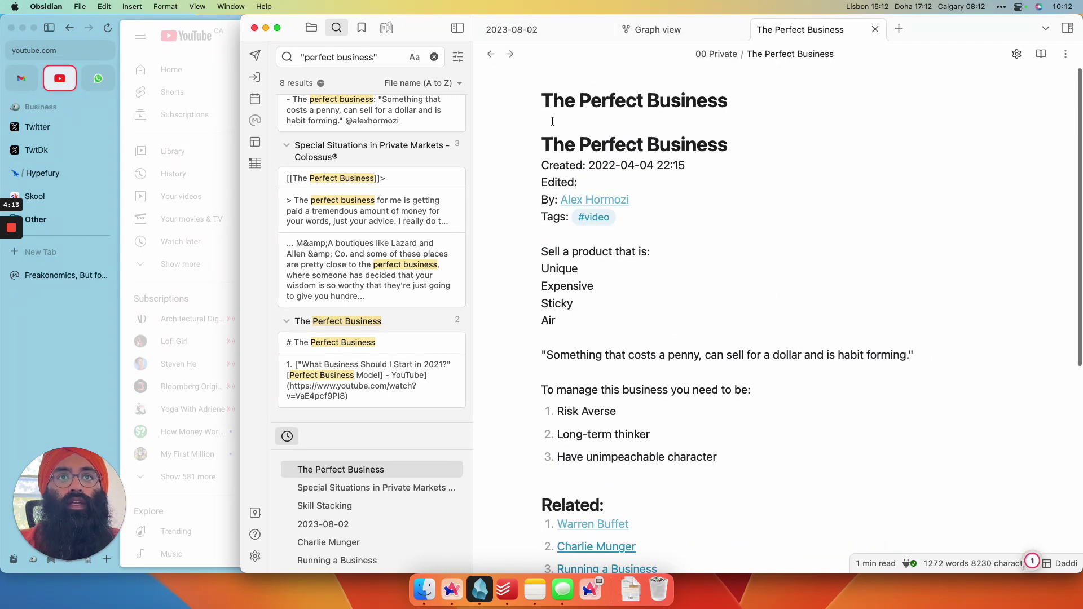
left_click(554, 94)
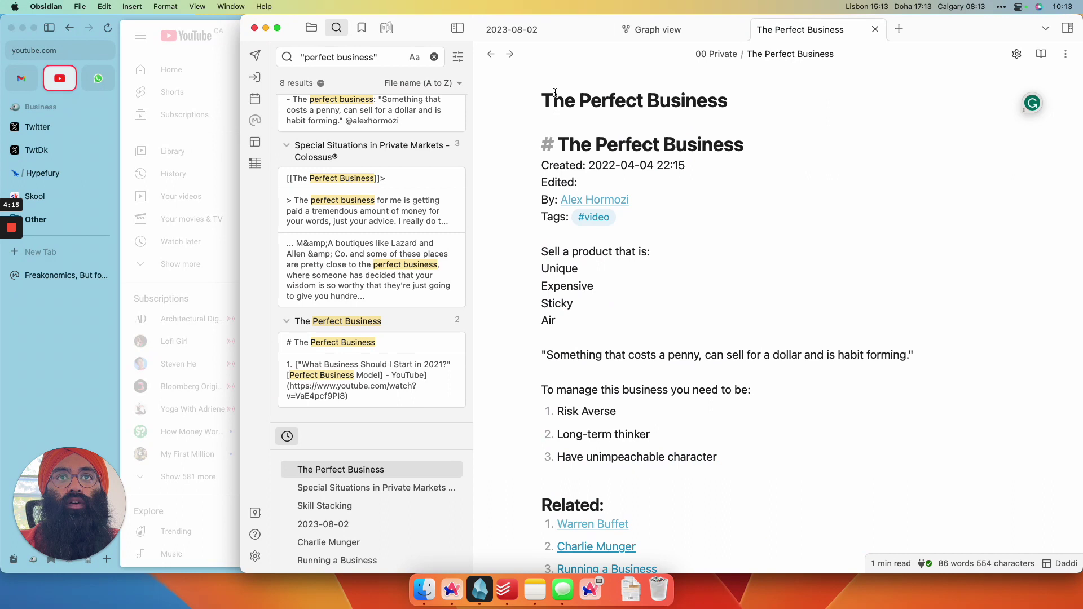
left_click(543, 99)
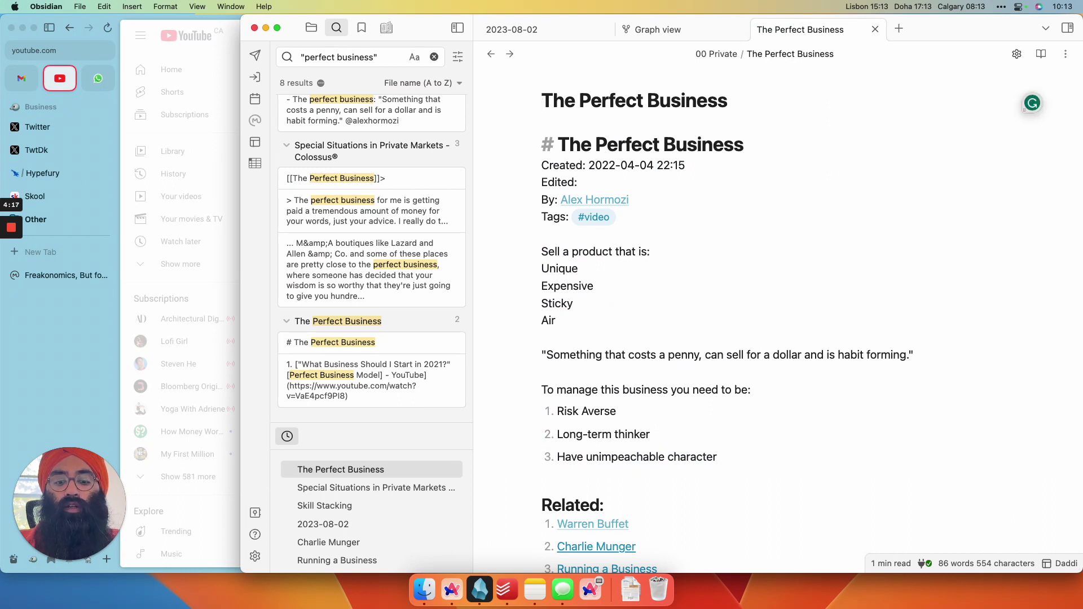
type("Alex Hor")
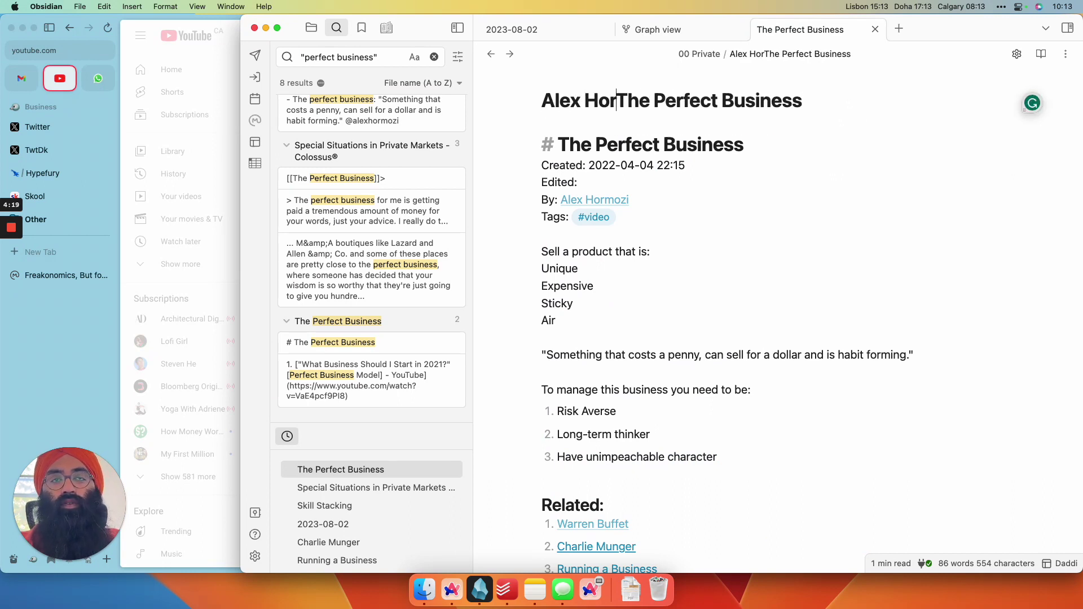
type("mozi's")
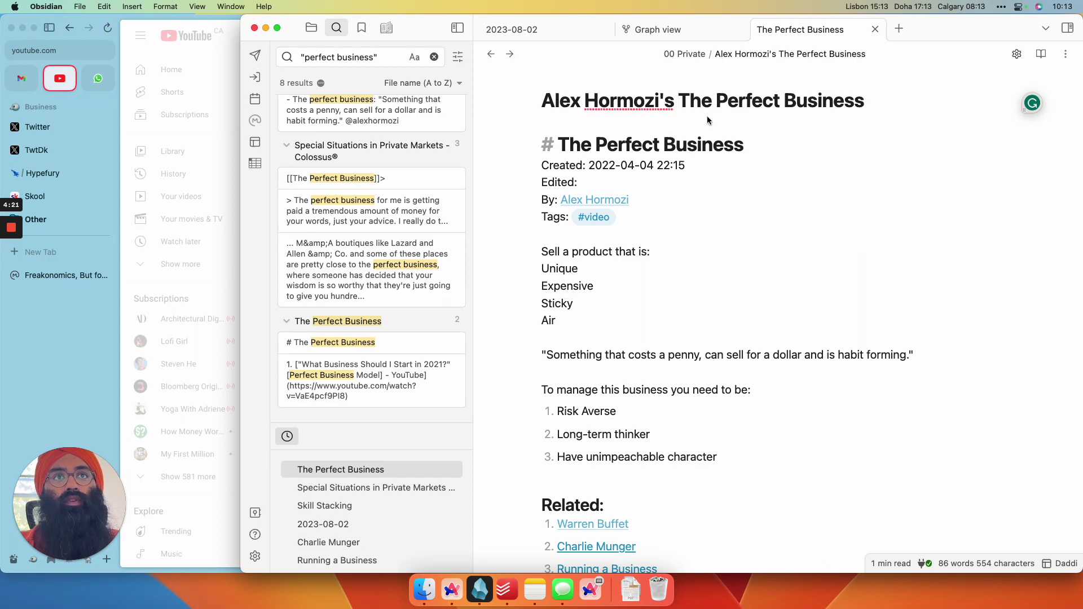
double_click(695, 100)
key("BackSpace")
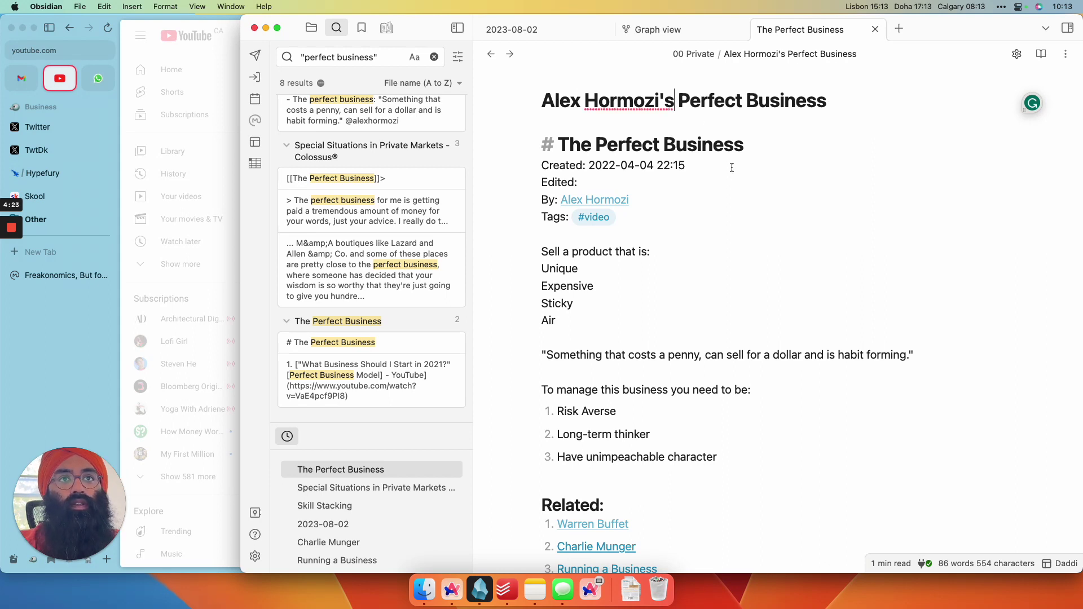
Open the Special Situations in Private Markets note from the search results
scroll(748, 281, "down", 2)
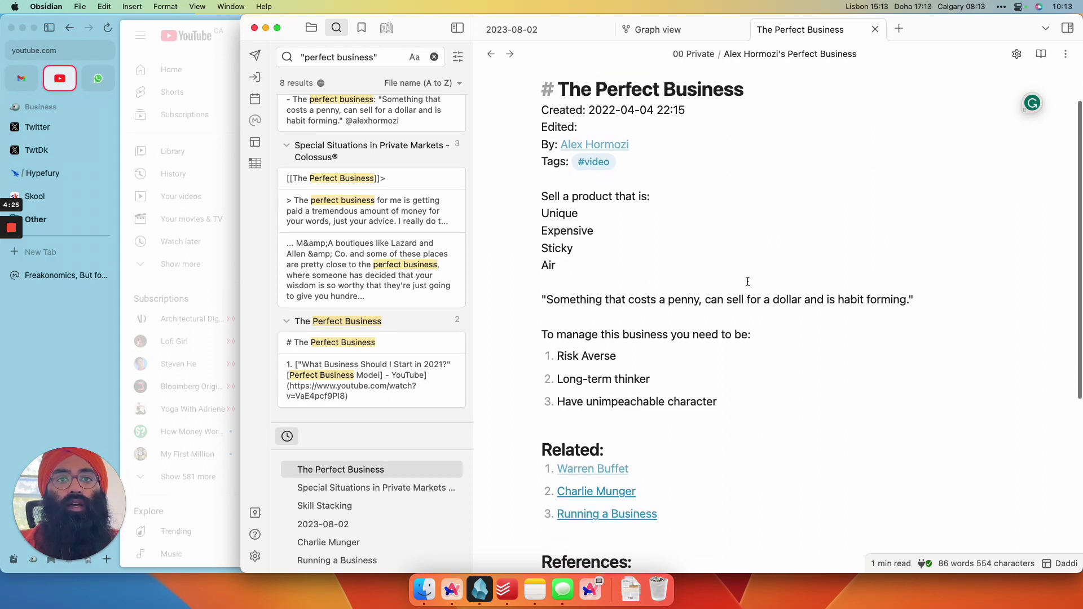
scroll(748, 282, "down", 6)
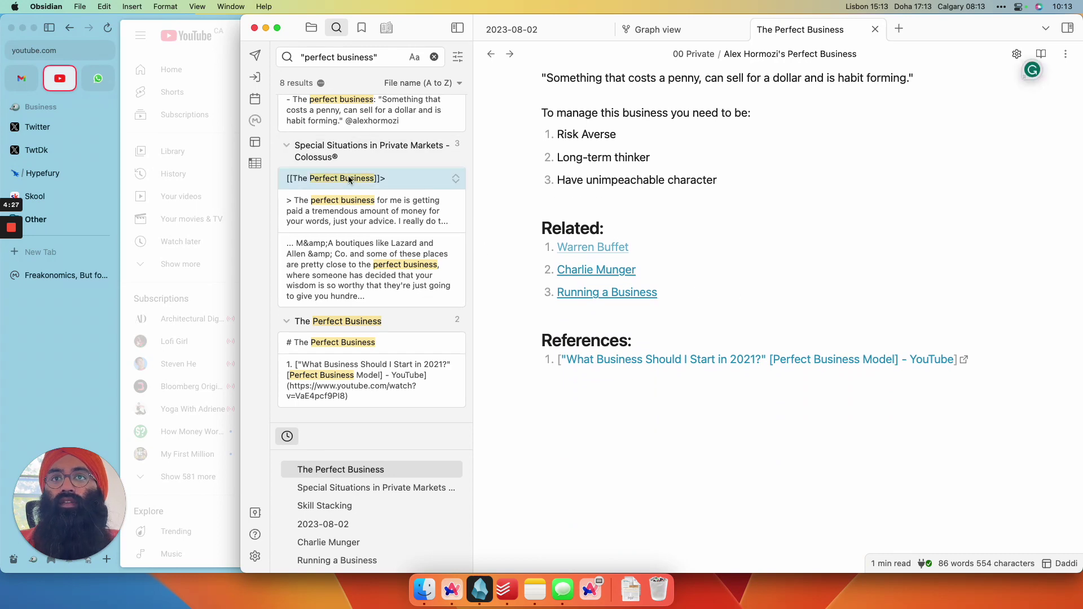
left_click(350, 206)
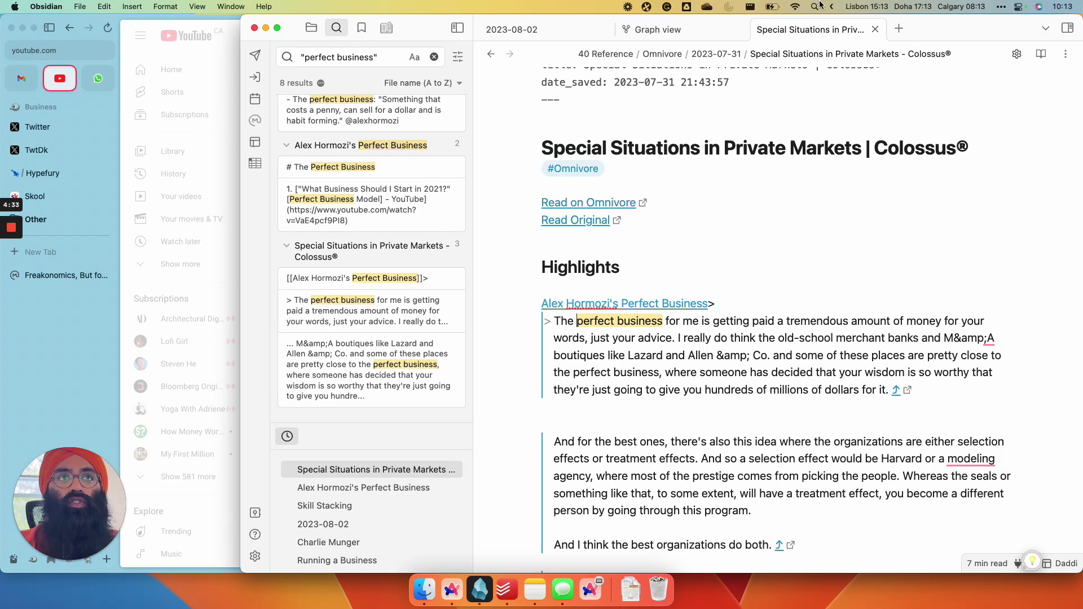
scroll(737, 171, "up", 2)
Create a new note in a new tab titled 'The Perfect Business'
left_click(899, 29)
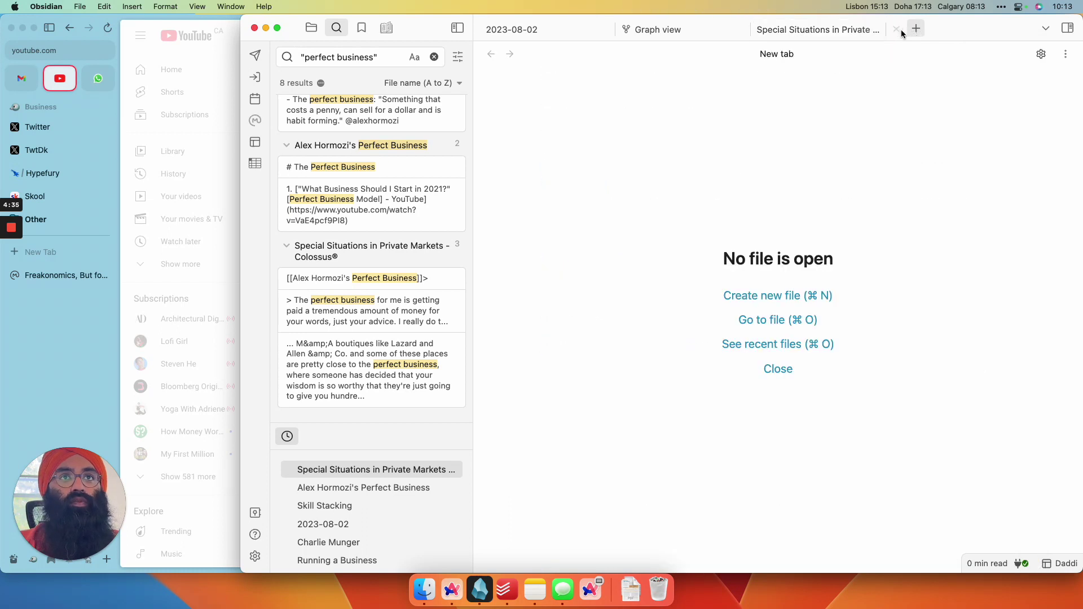
left_click(783, 296)
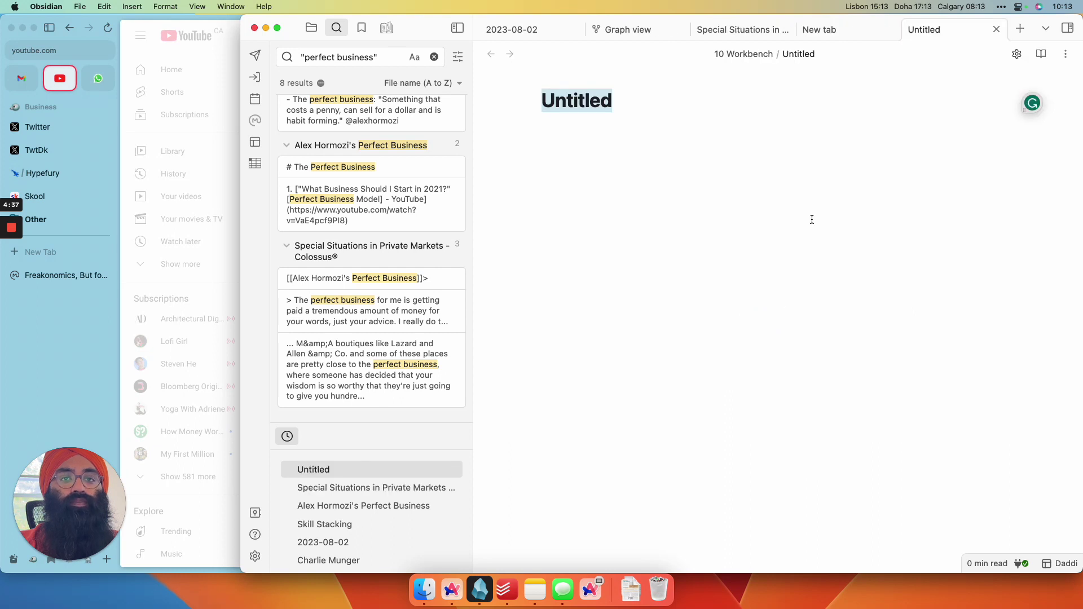
type("The Per")
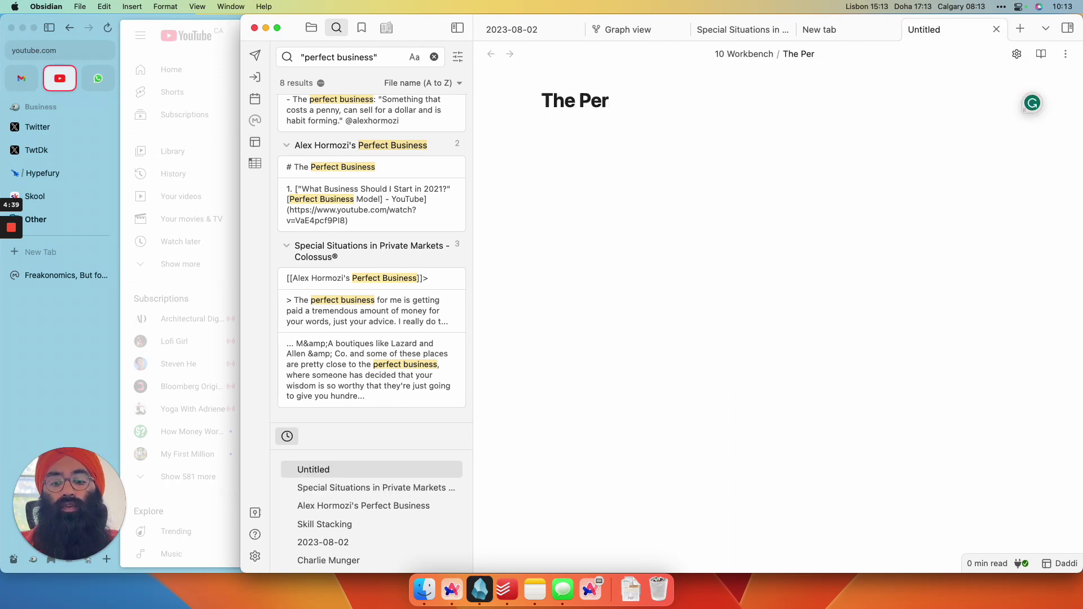
type("fect Busni")
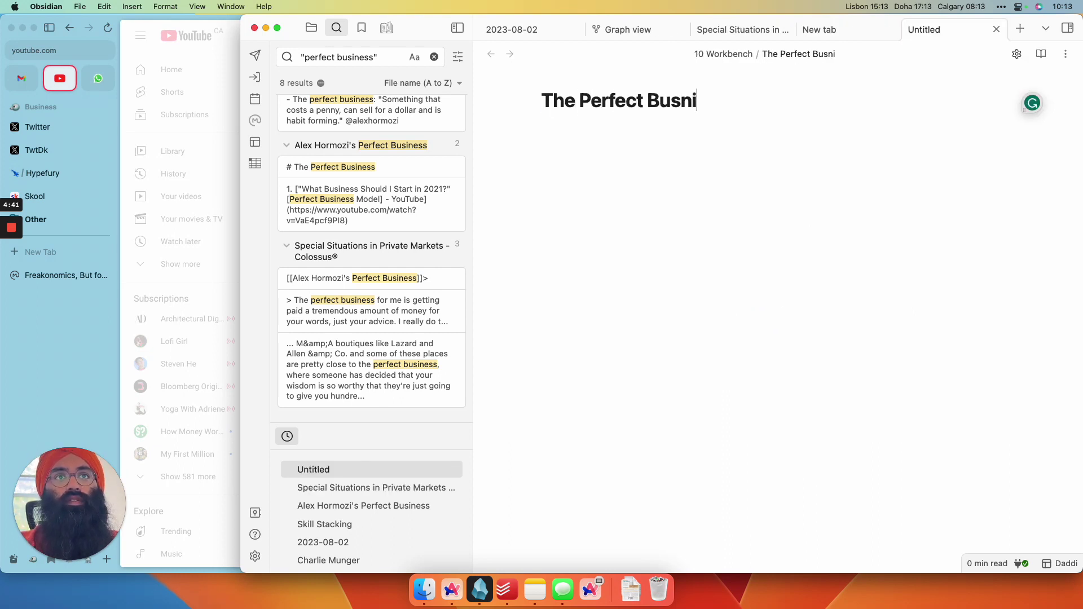
key("BackSpace")
key("BackSpace")
type("iness")
left_click(790, 350)
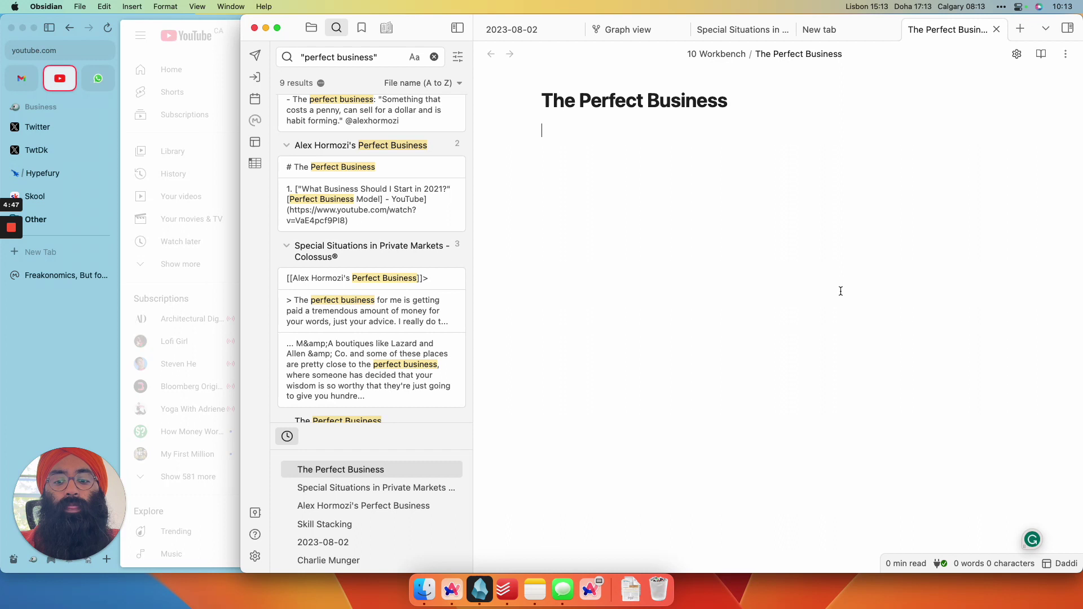
Type '2 different views' and a link to the author's note marked '- product based'
type("2 different")
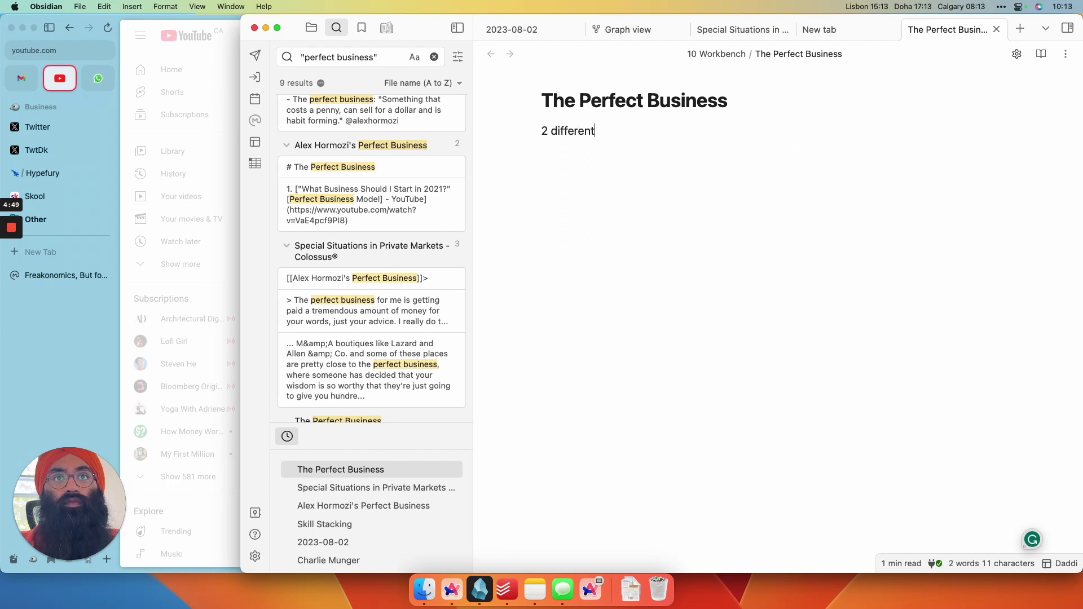
type(" views  ")
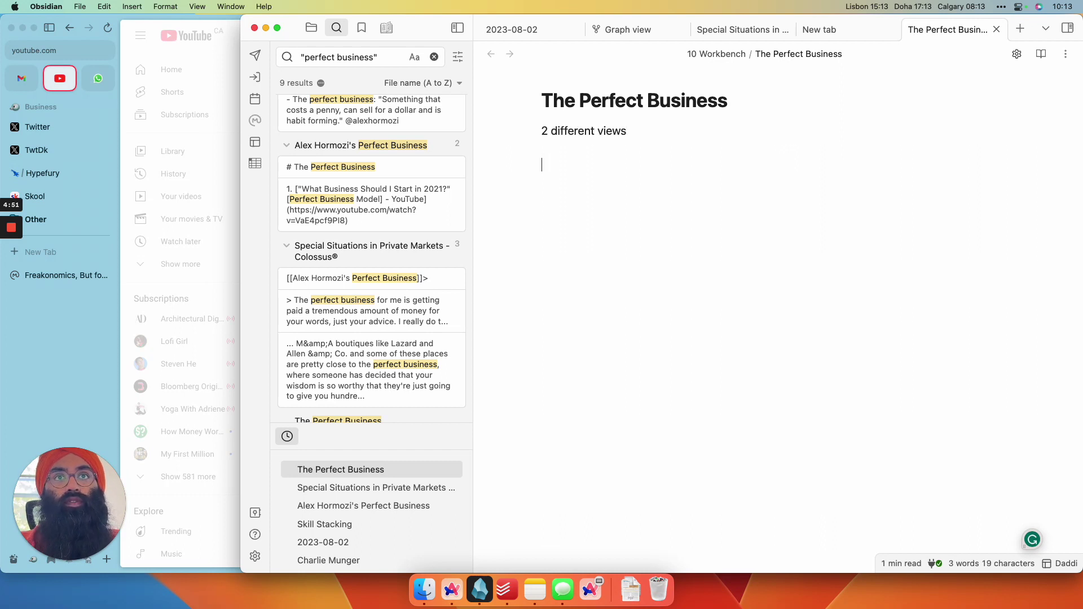
type("[[Alex")
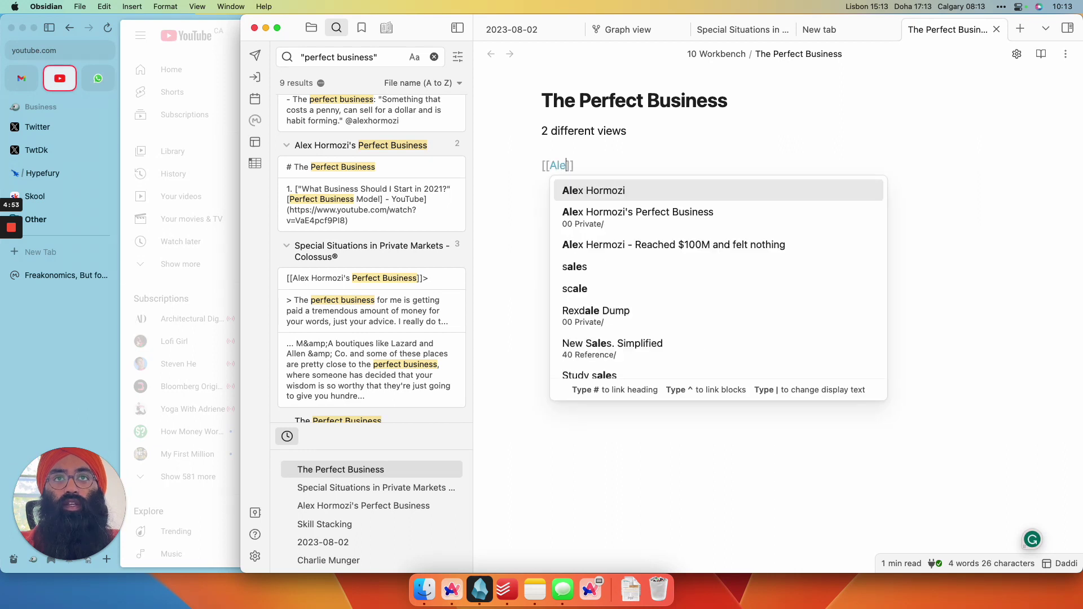
type(" Hormozi")
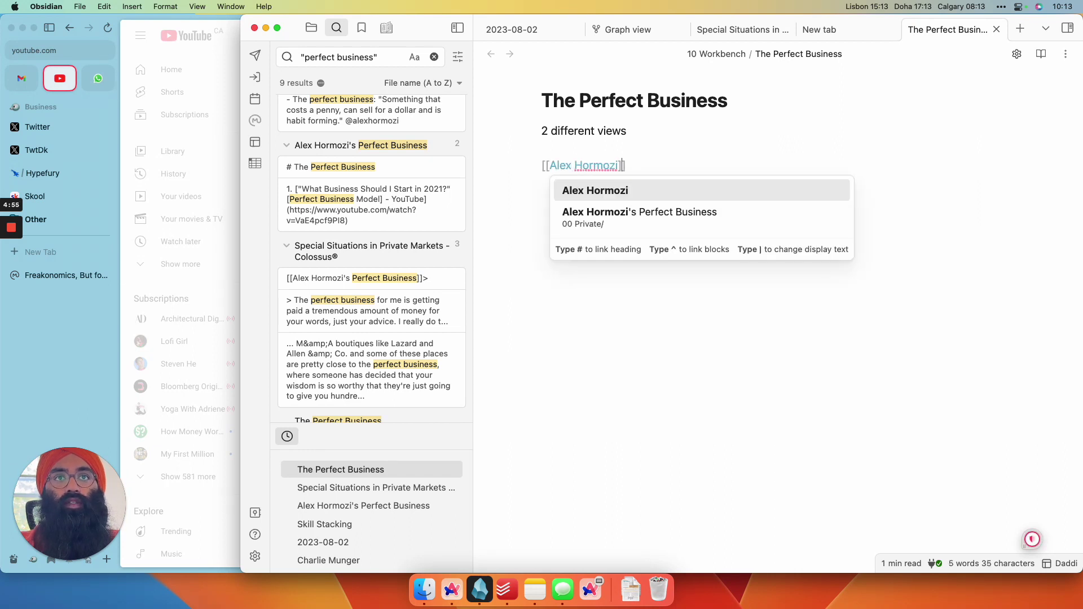
key("Return")
type("- ")
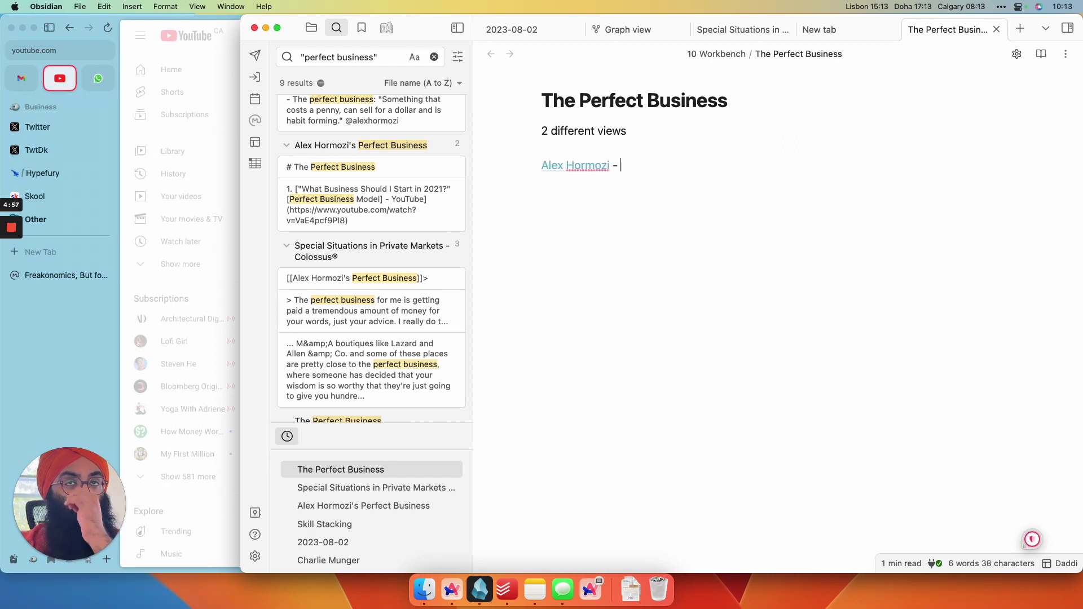
type("product ")
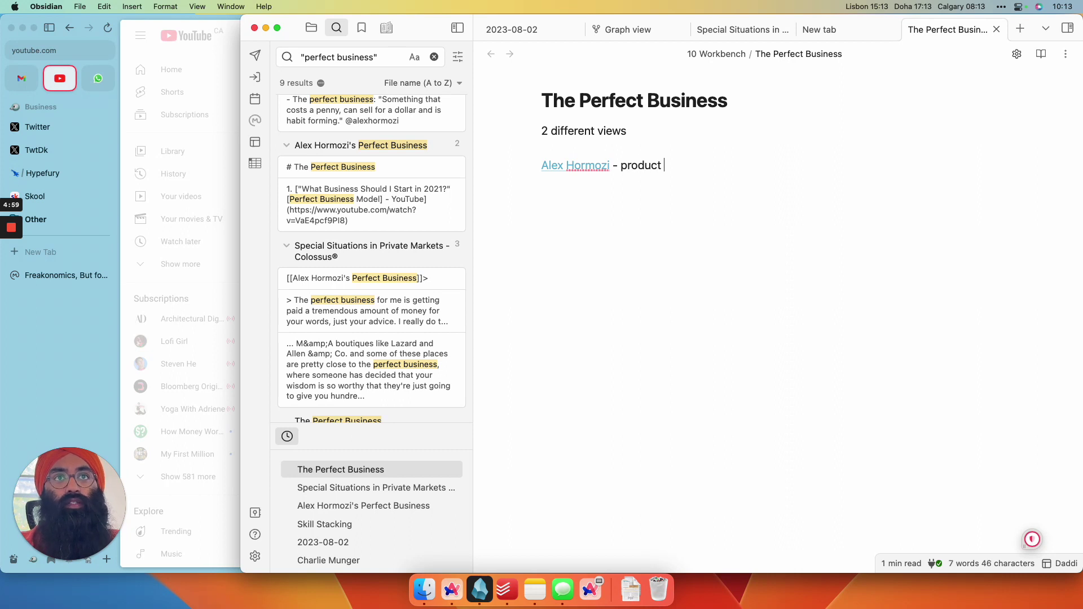
type("based")
key("Return")
key("Return")
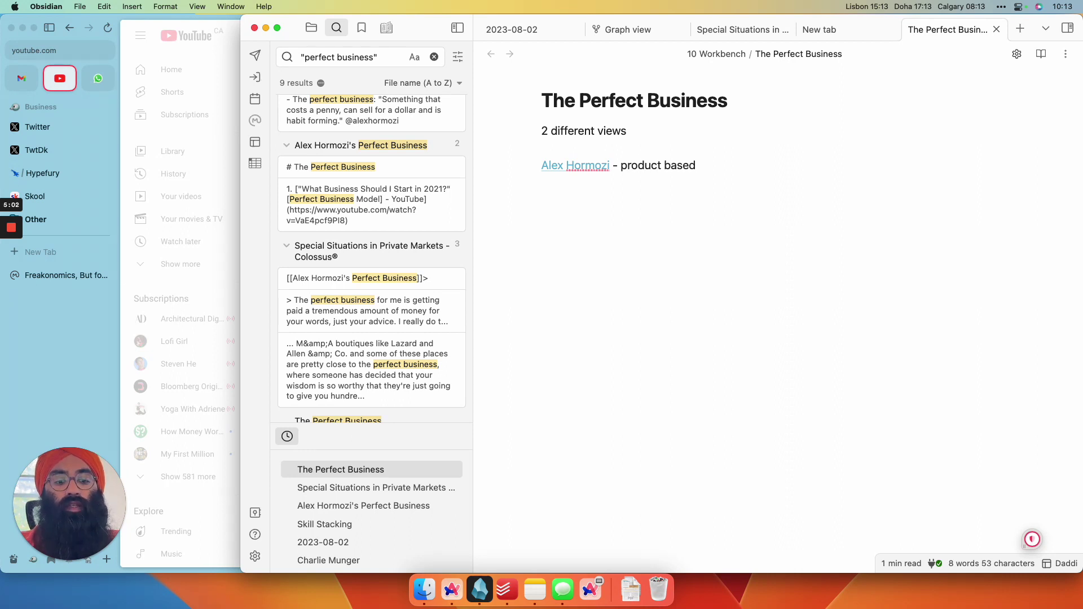
Start a link to the second guest and open the Special Situations note's original episode page
type("[[Jer")
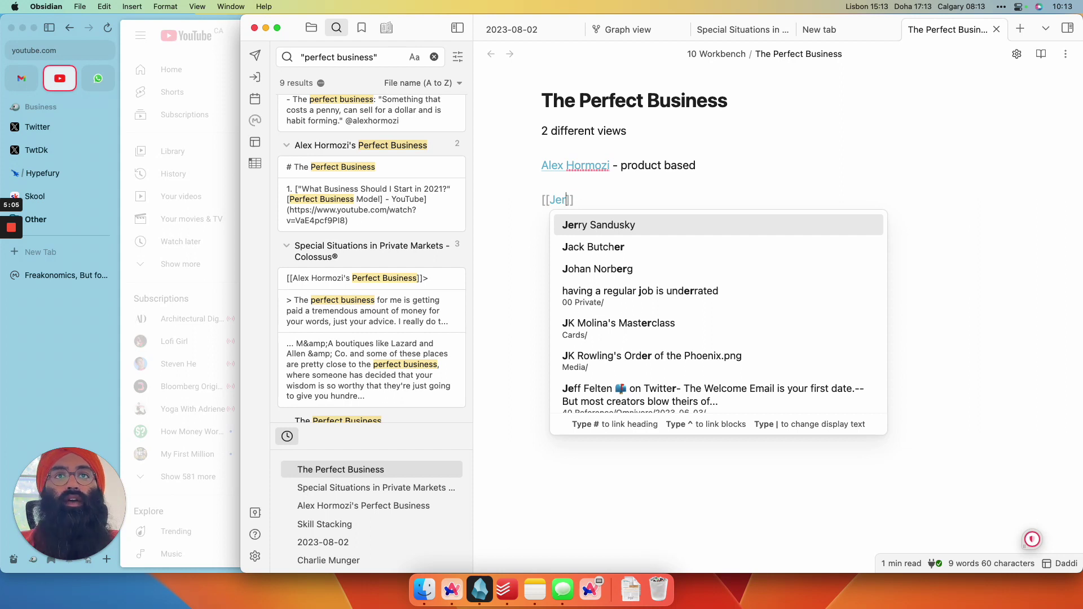
type("emy")
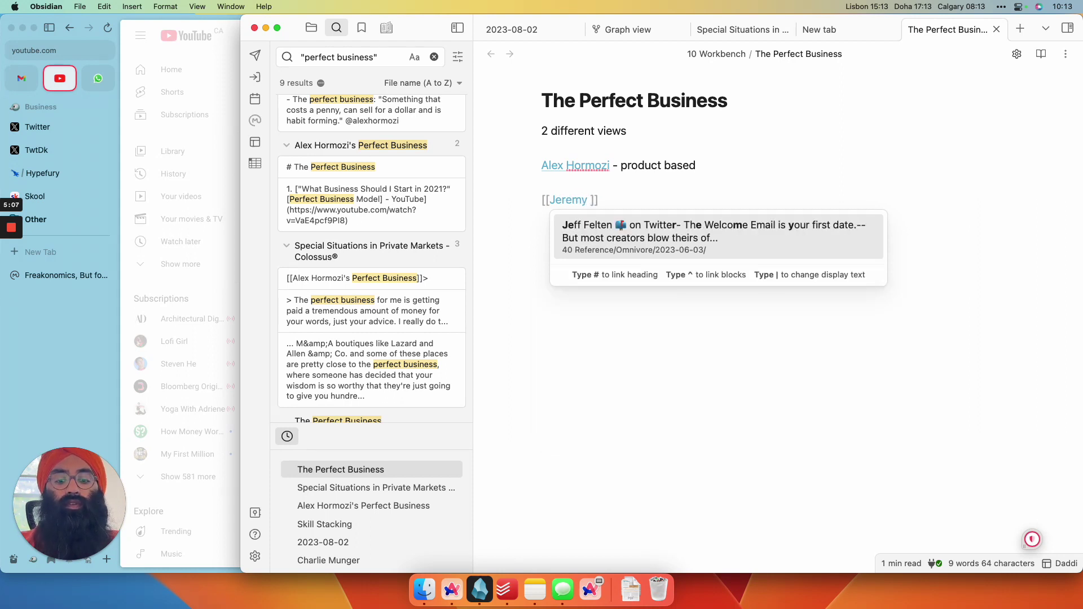
left_click(362, 257)
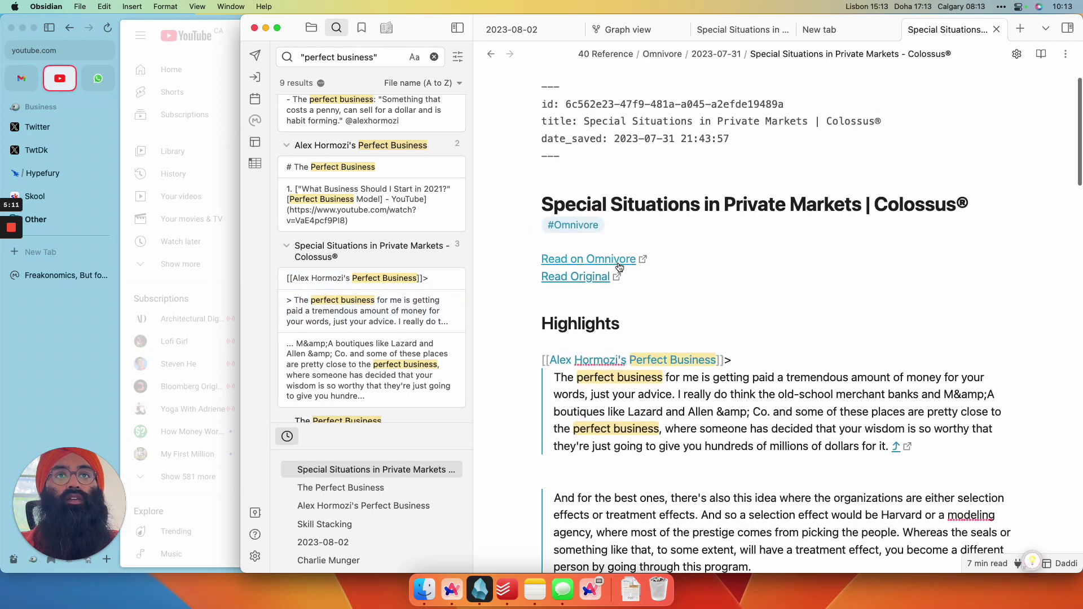
left_click(594, 276)
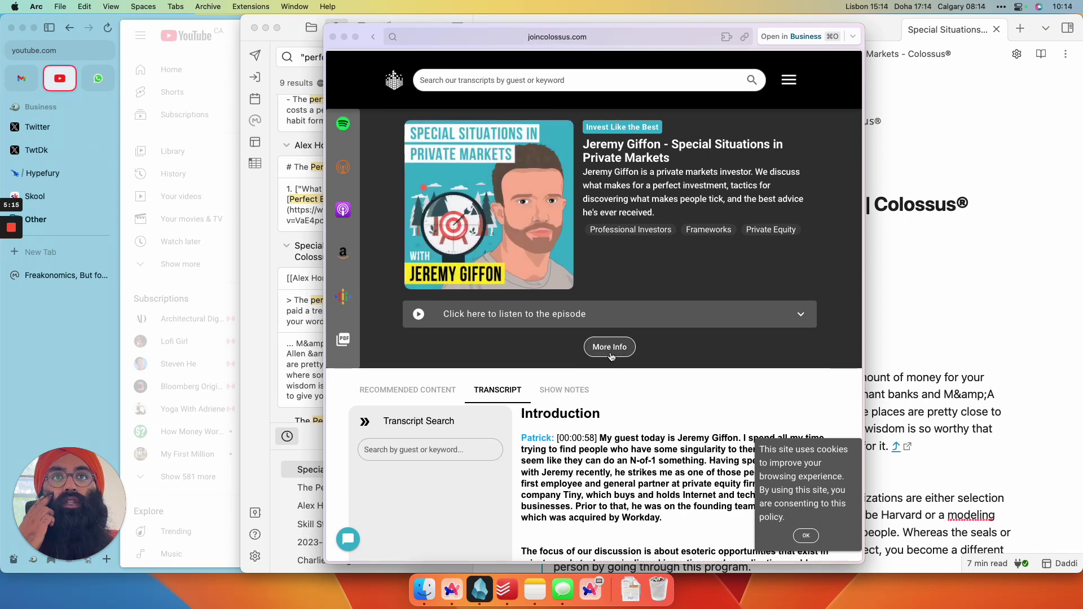
Select the guest's full name in the Colossus episode title, then close the Arc preview
left_click_drag(664, 143, 585, 143)
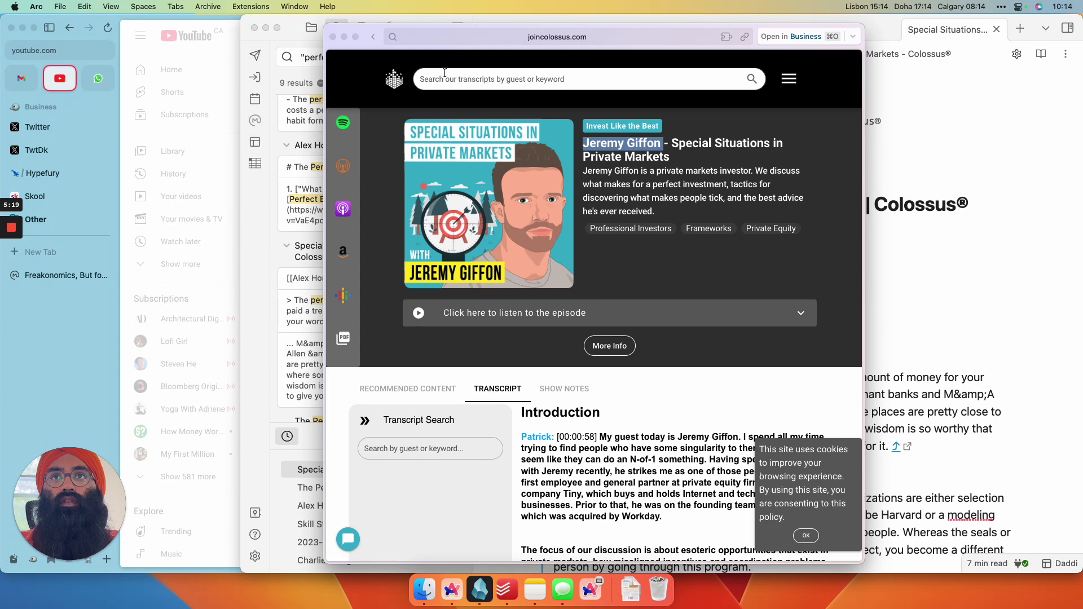
left_click(333, 36)
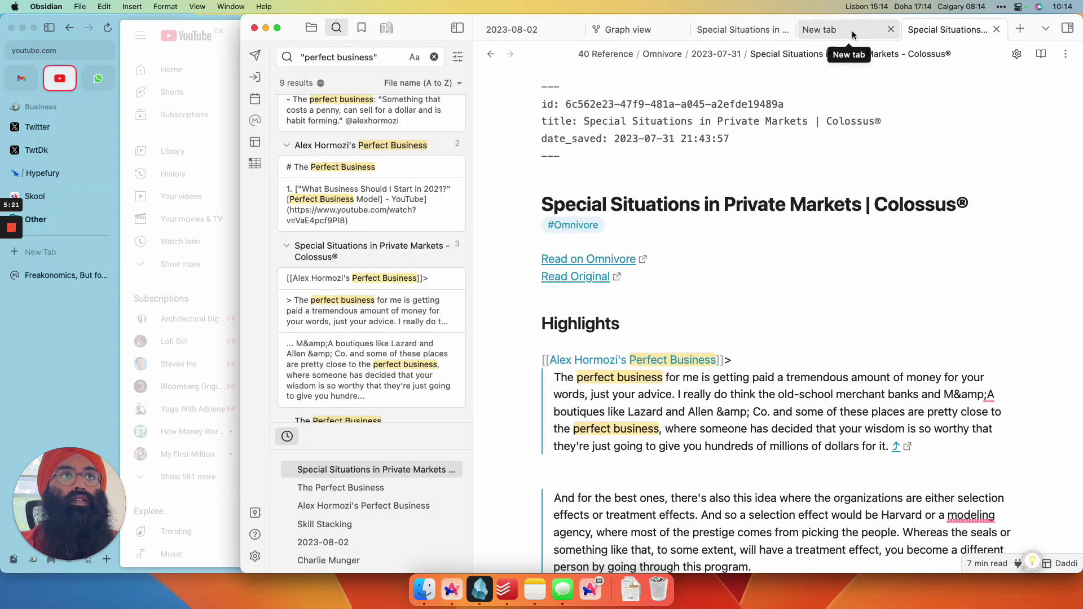
Complete the unfinished link with the guest's full name, undoing the accidental formatting
left_click(649, 360)
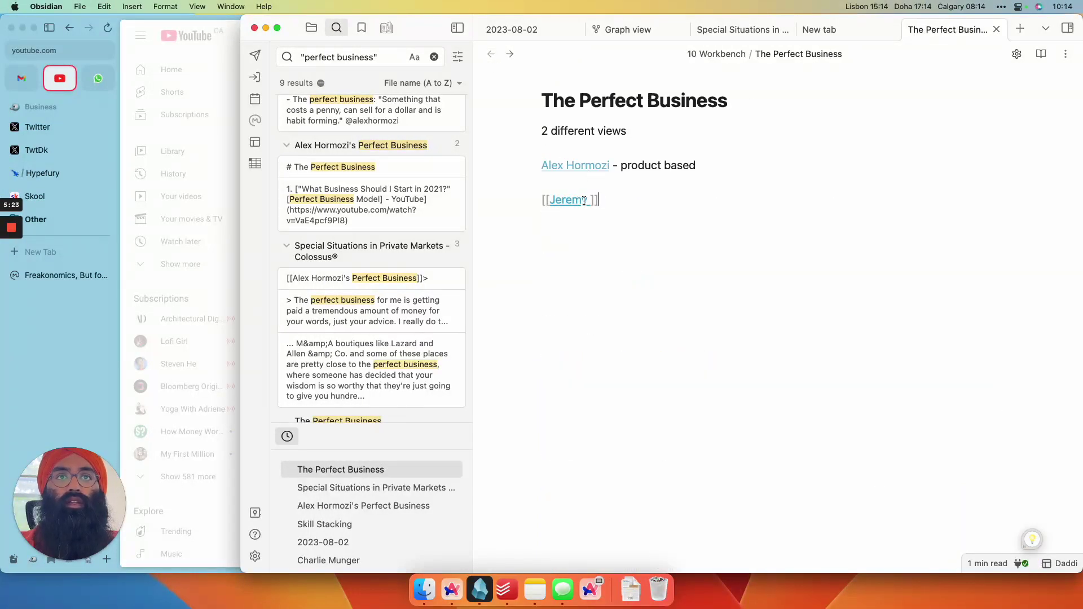
left_click(592, 201)
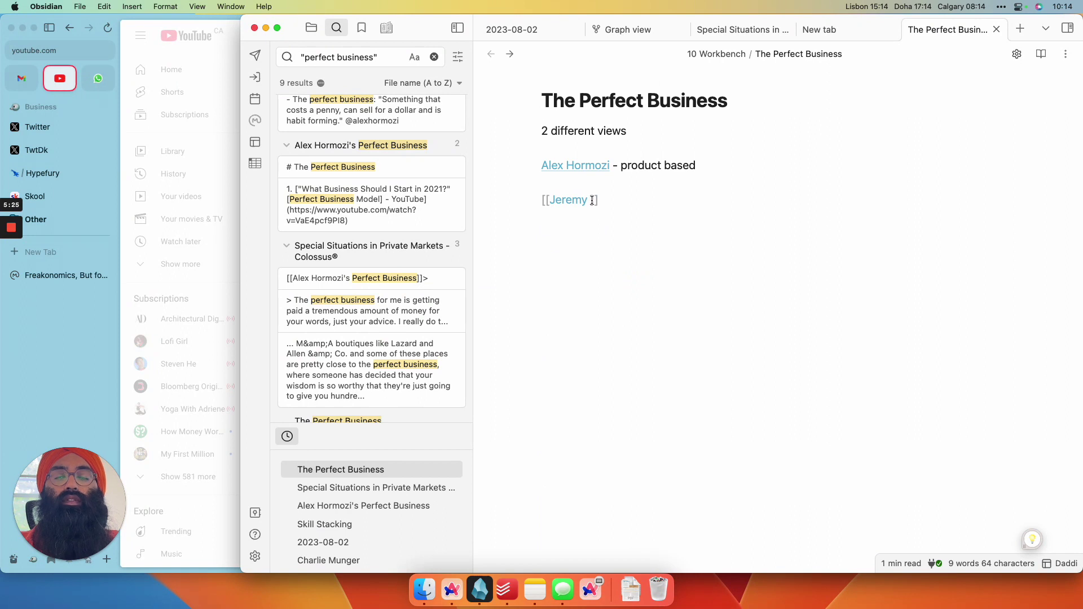
key("shift+Left")
key("shift+Left")
key("shift+Left")
key("shift+Left")
key("shift+Left")
key("shift+Left")
key("shift+Left")
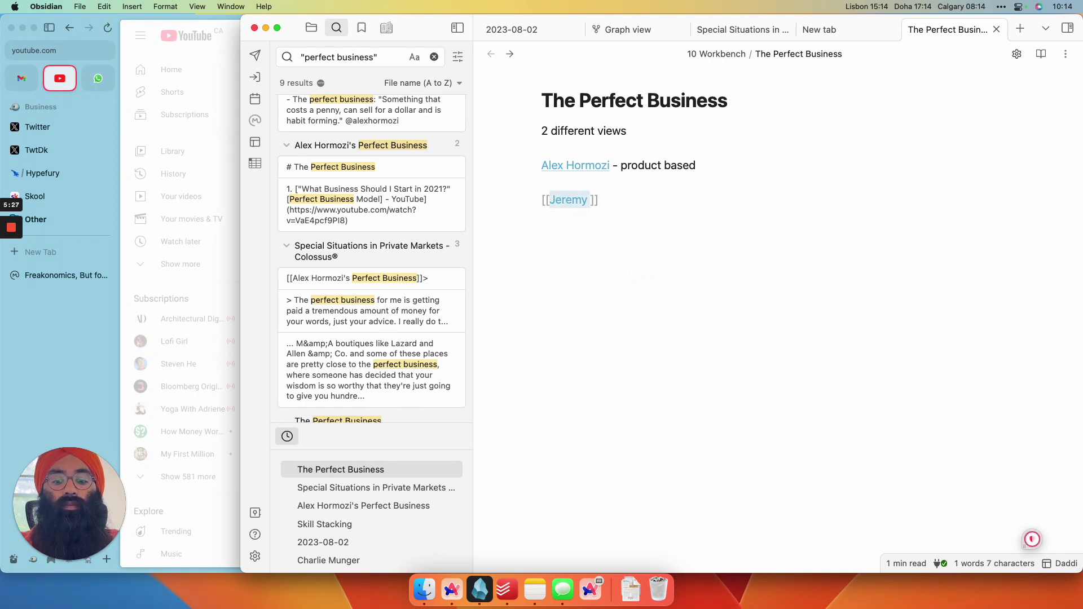
key("super+b")
key("super+i")
key("super+z")
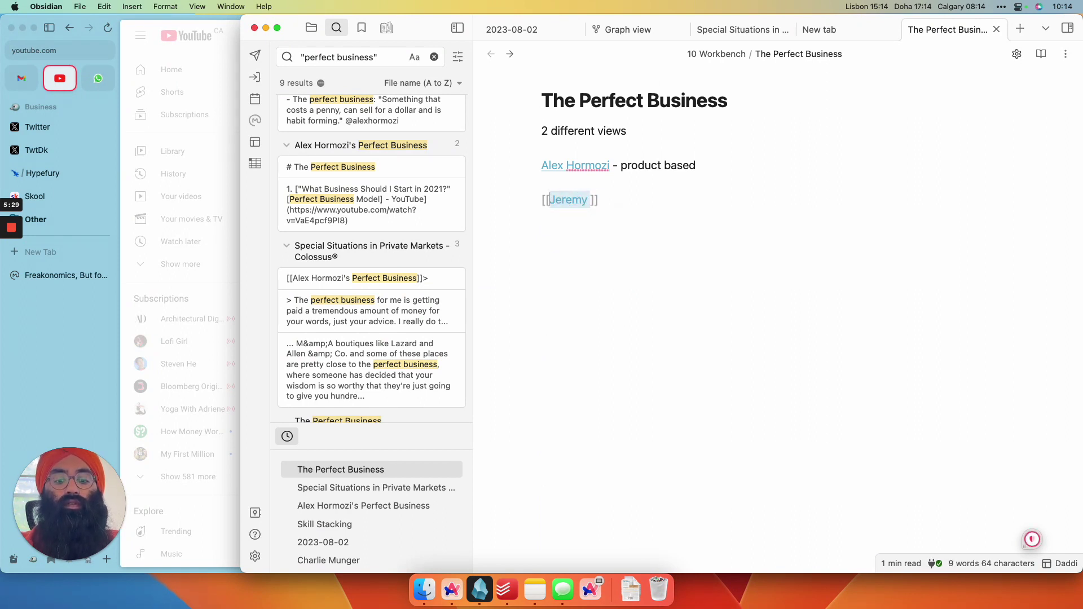
type("Jeremy Giffon")
Mark the guest's link '- advice based', correcting the mistyped capitals
left_click(651, 193)
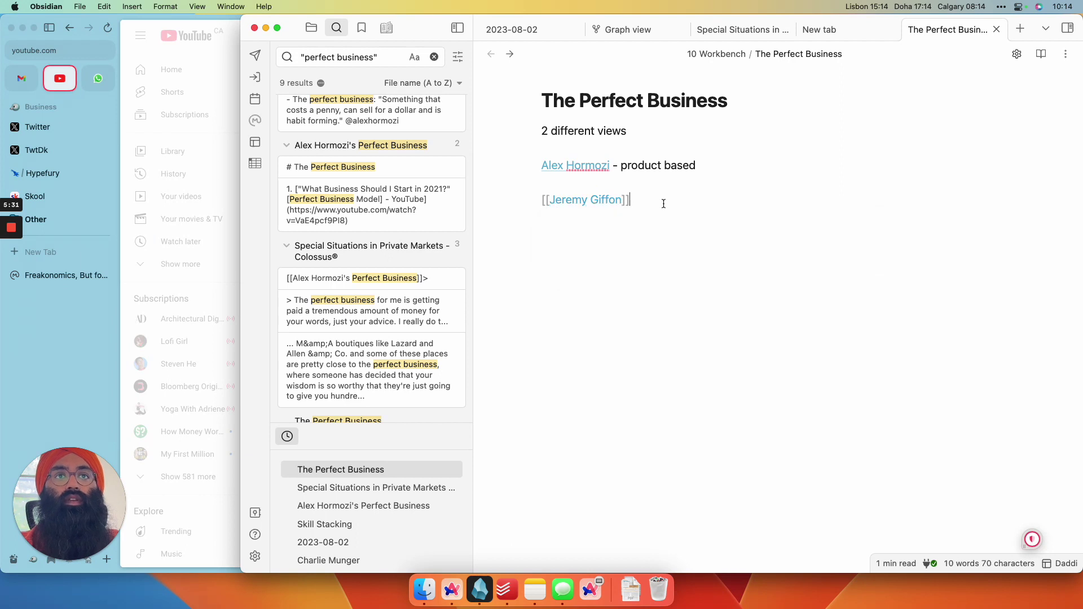
type("-")
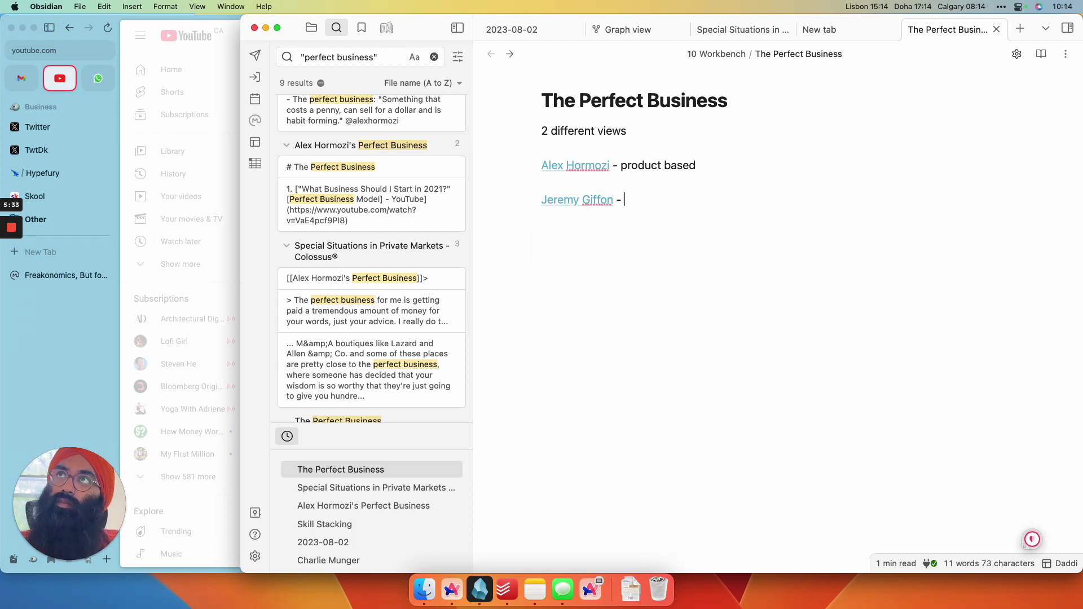
type(" ADVICE")
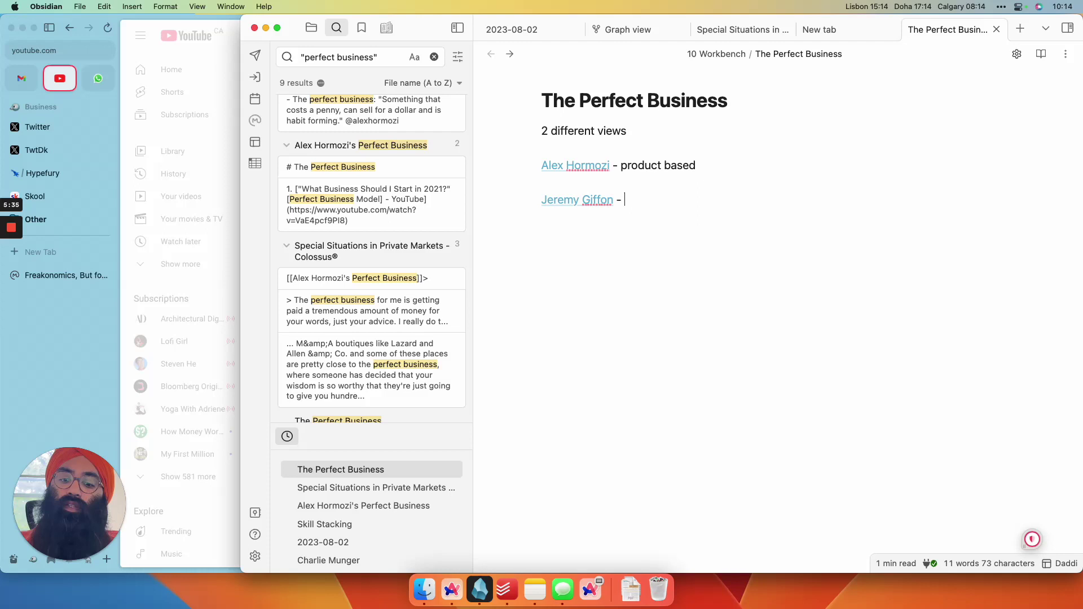
key("BackSpace")
key("BackSpace")
key("BackSpace")
key("BackSpace")
key("BackSpace")
key("BackSpace")
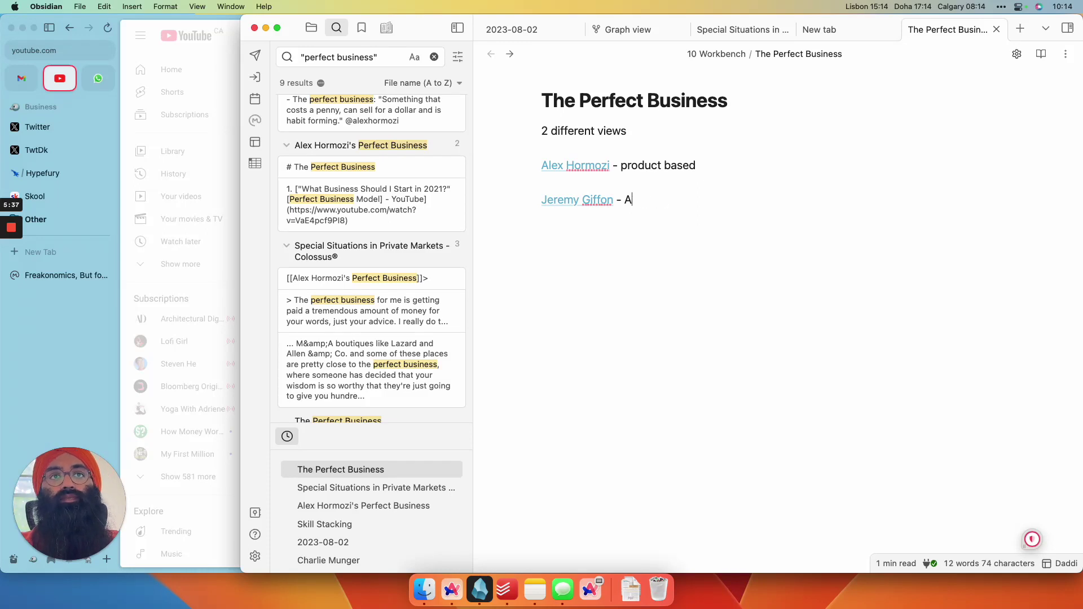
type("advice based")
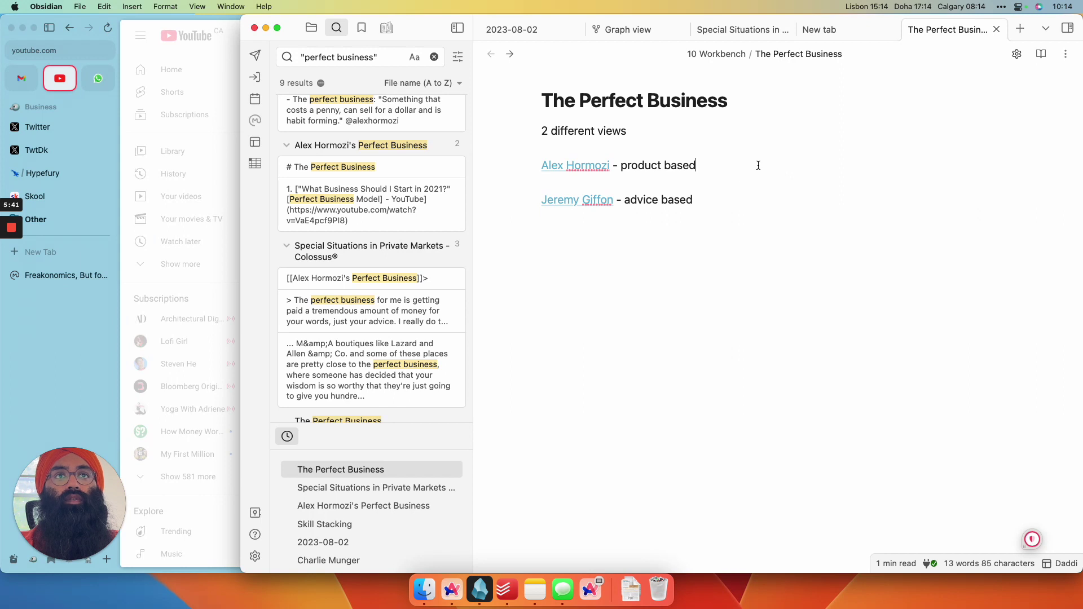
Add a link to the author's Perfect Business note beneath the product based line
key("Return")
key("Return")
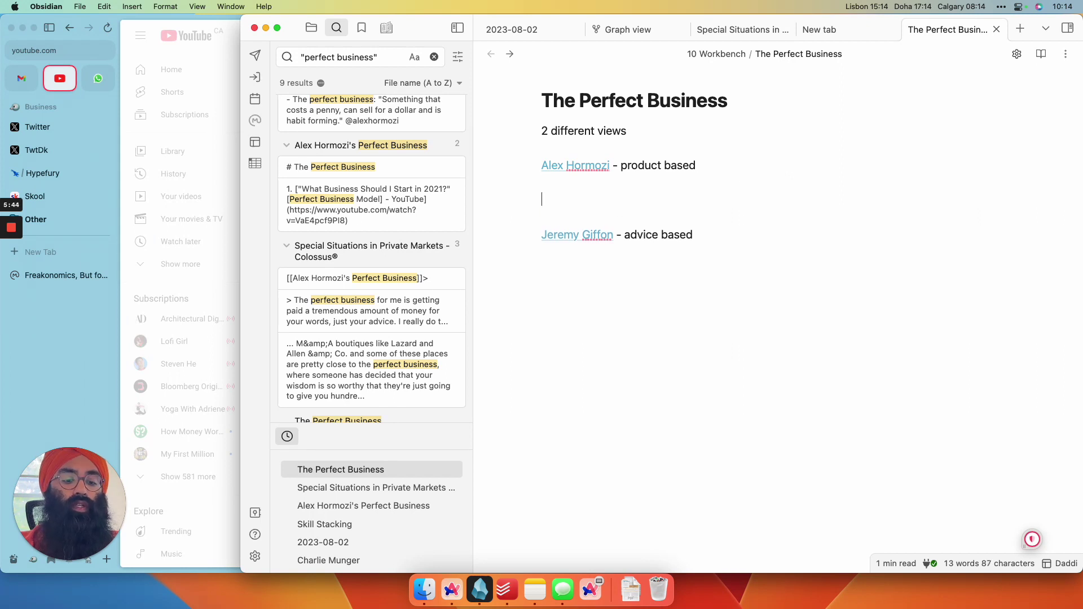
type("[[")
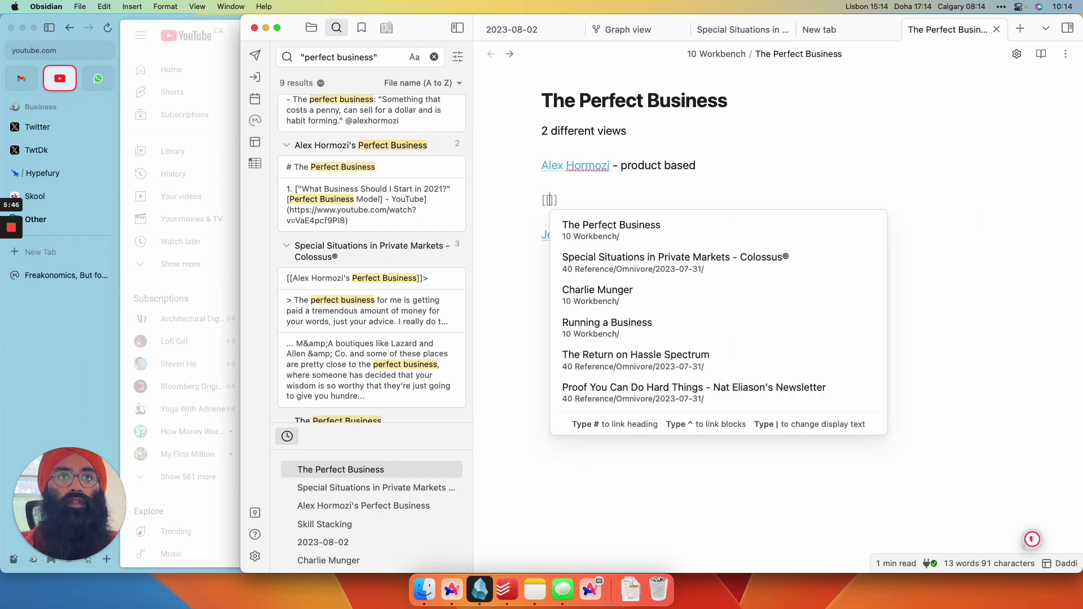
type("alex")
key("Down")
key("Return")
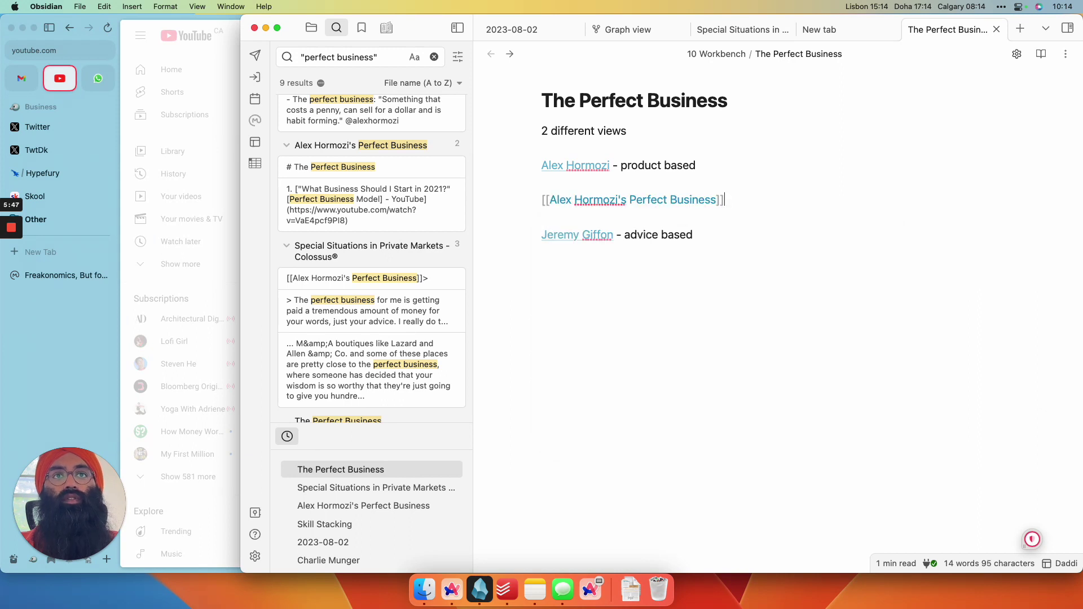
key("Down")
key("Down")
Add a link to the Special Situations in Private Markets - Colossus® note beneath advice based
key("Return")
type("[[")
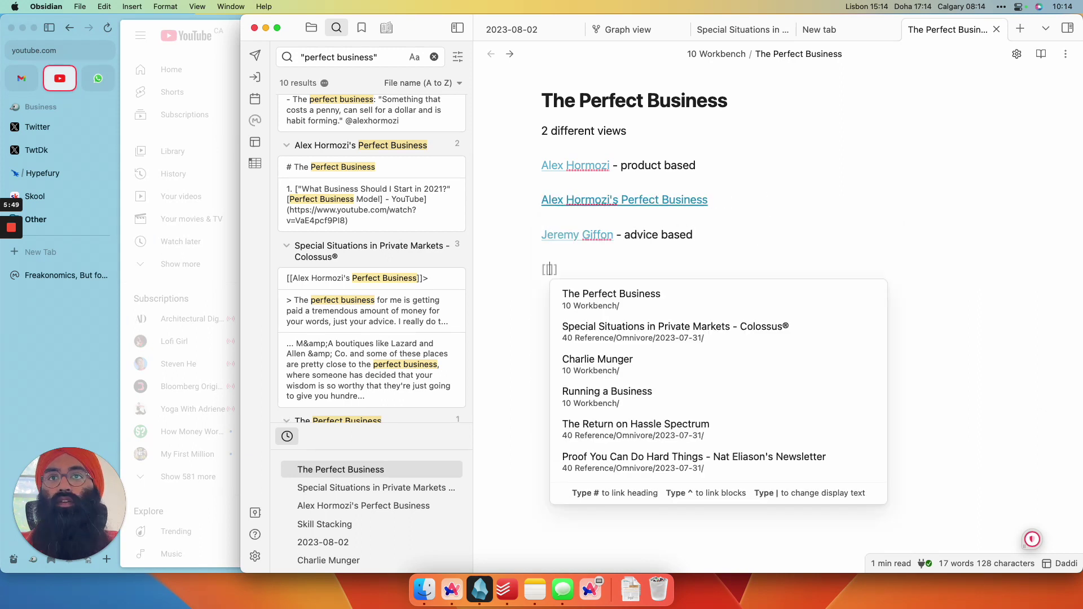
scroll(402, 160, "up", 2)
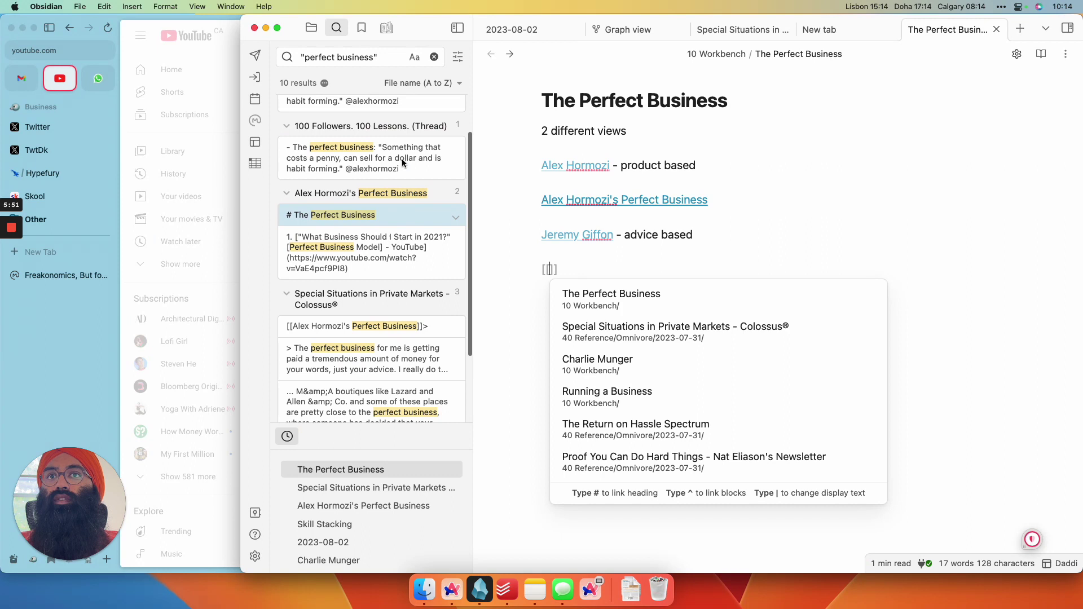
type("speci")
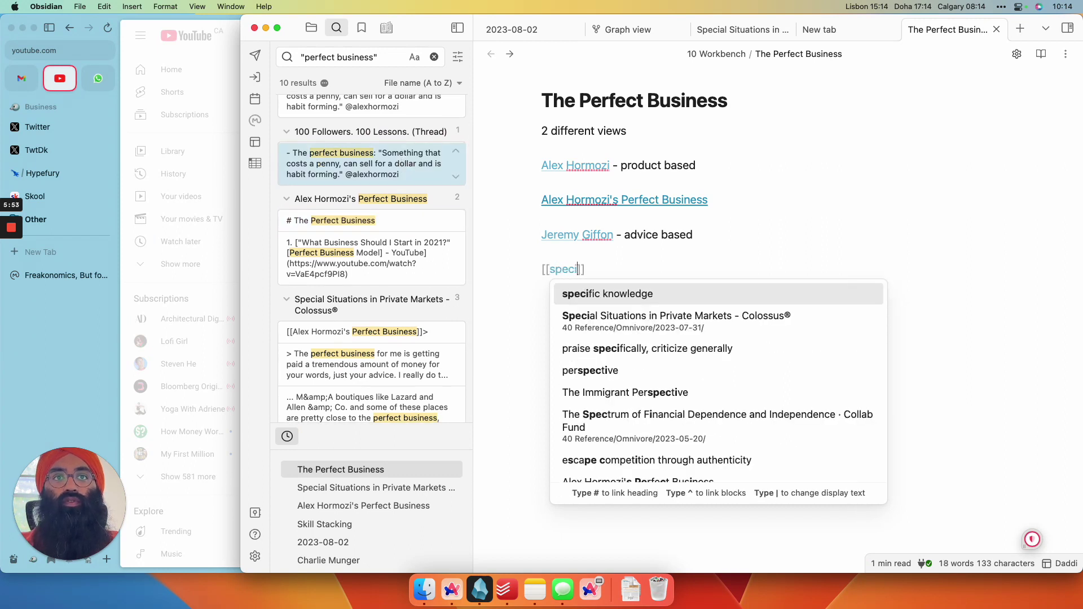
key("Down")
key("Return")
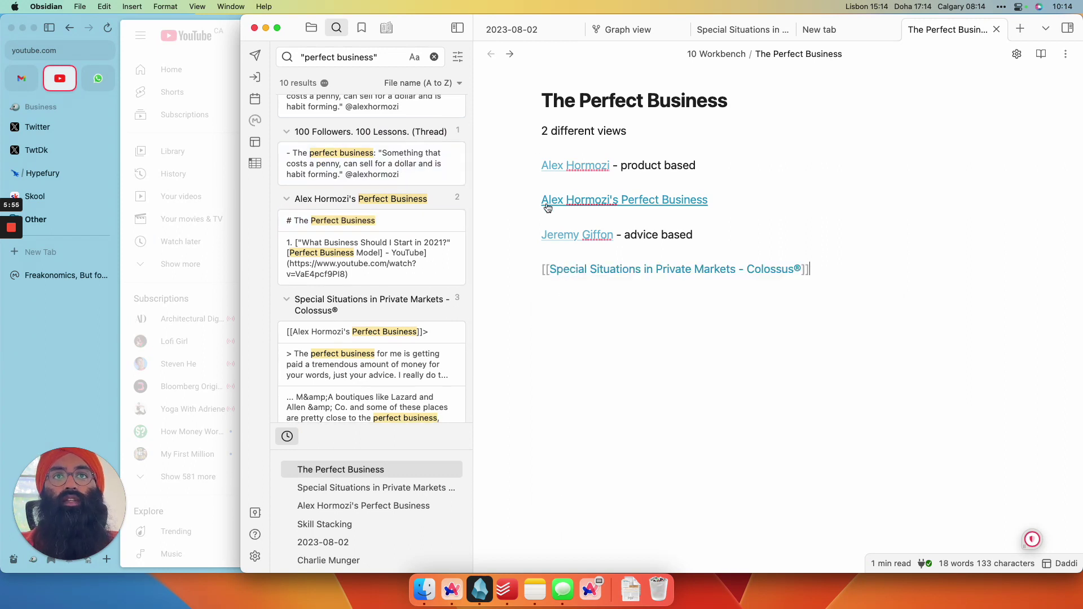
left_click(548, 183)
left_click(542, 200)
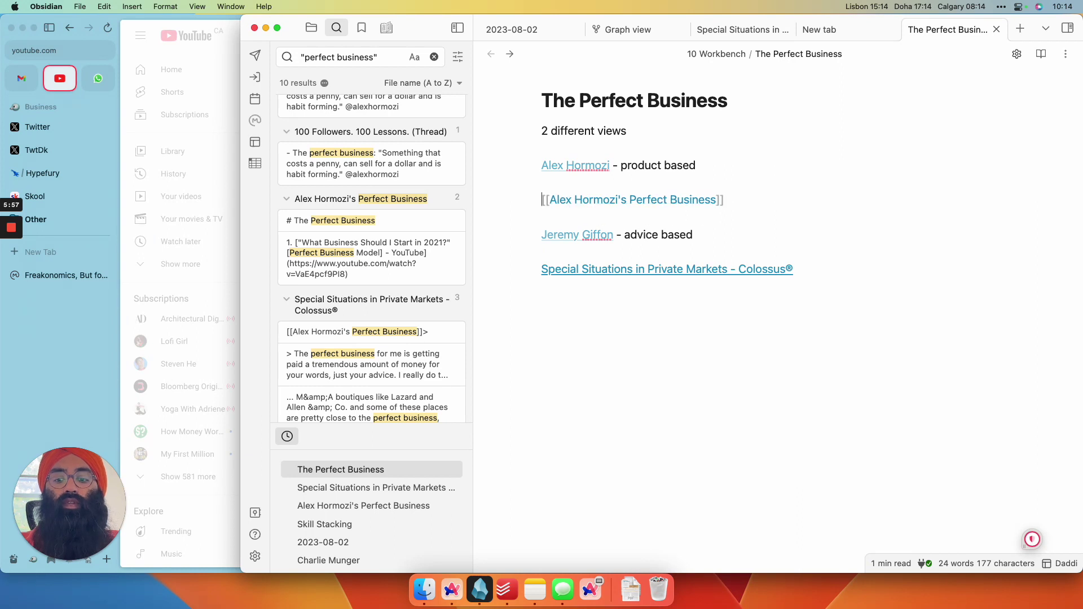
Turn the first link into an embed of the 'Something that costs a penny, can sell for a dollar' block
type("!")
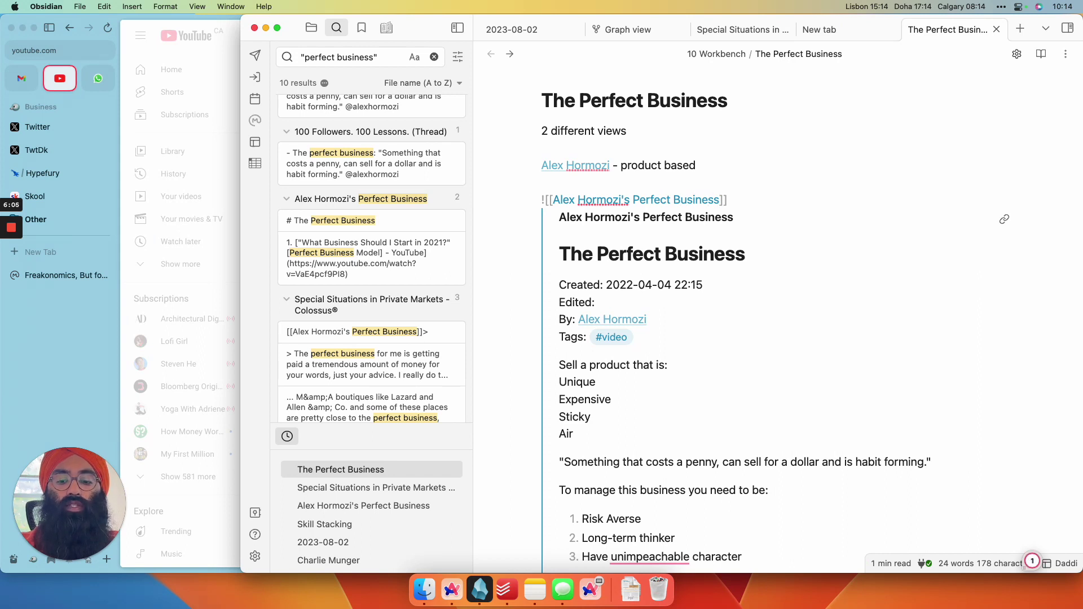
type("^")
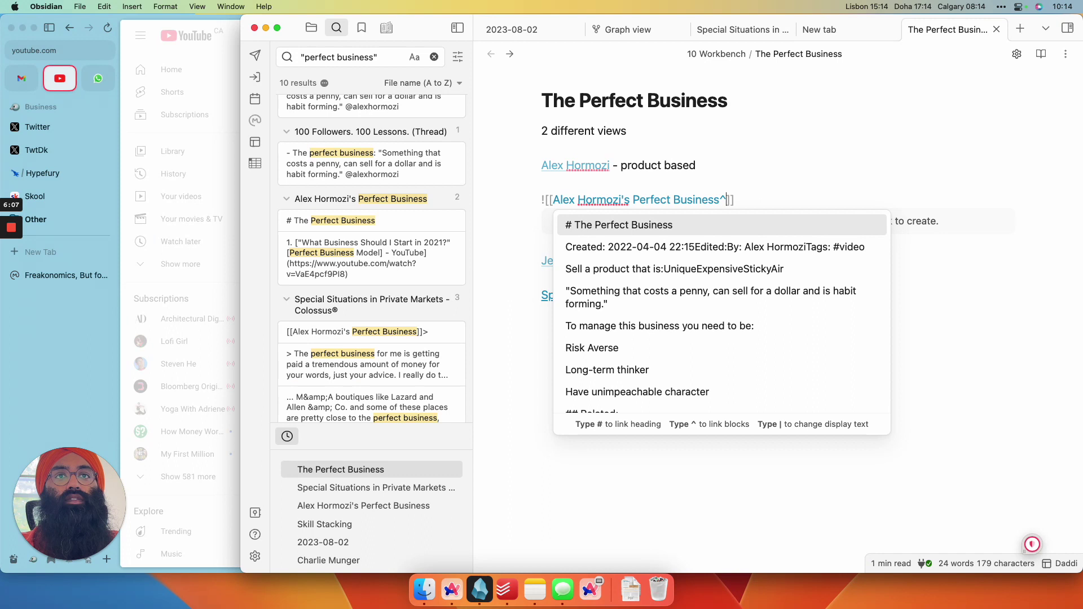
left_click(648, 293)
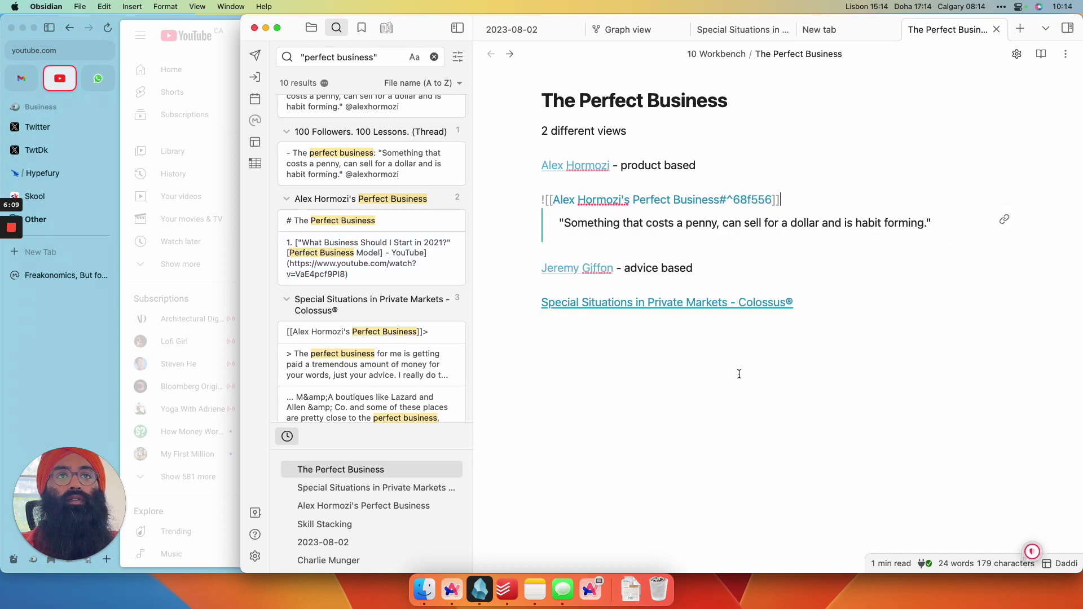
key("Down")
key("Down")
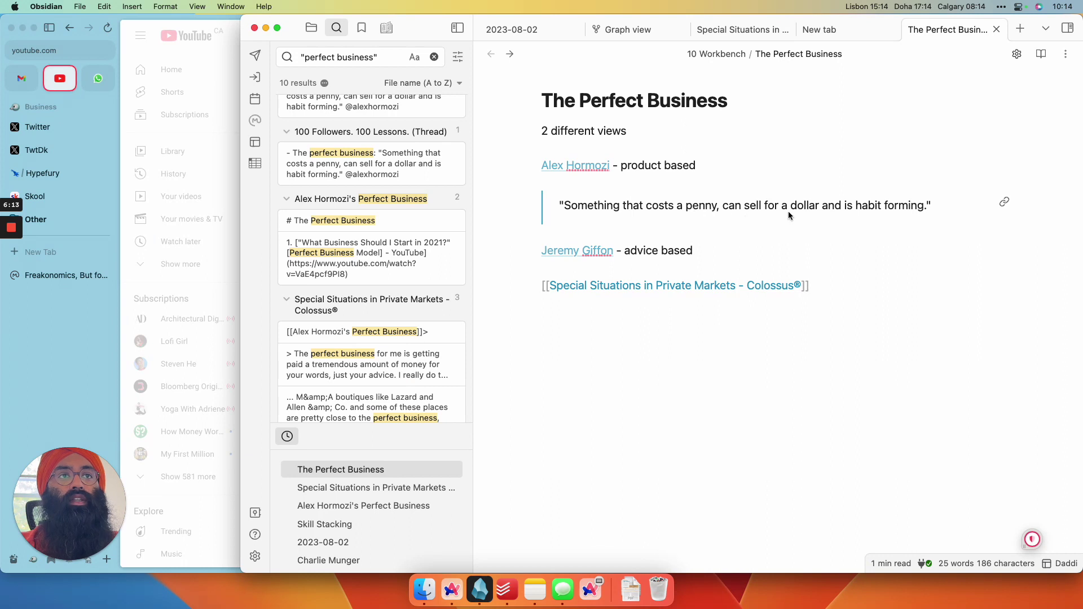
Embed the Colossus note's 'The perfect business for me…' paragraph in place of the Special Situations link
left_click(716, 250)
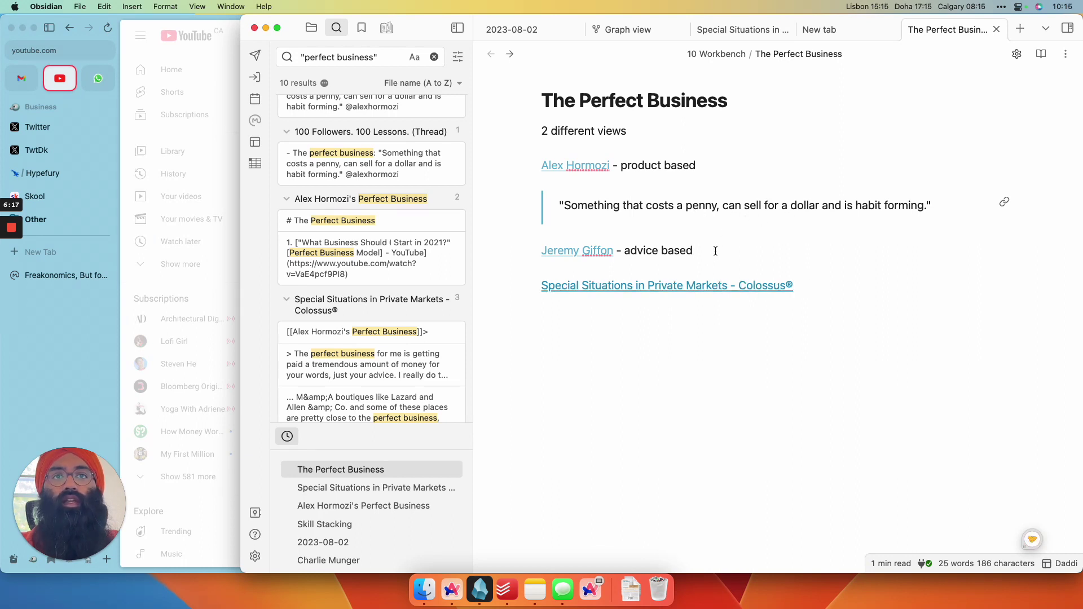
key("Down")
key("super+Left")
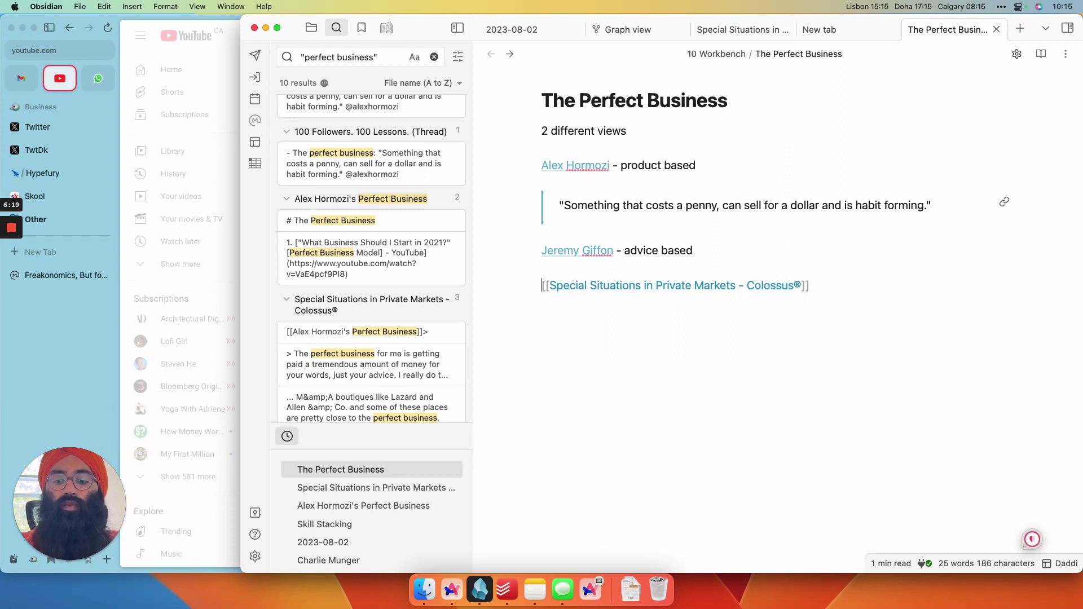
type("!")
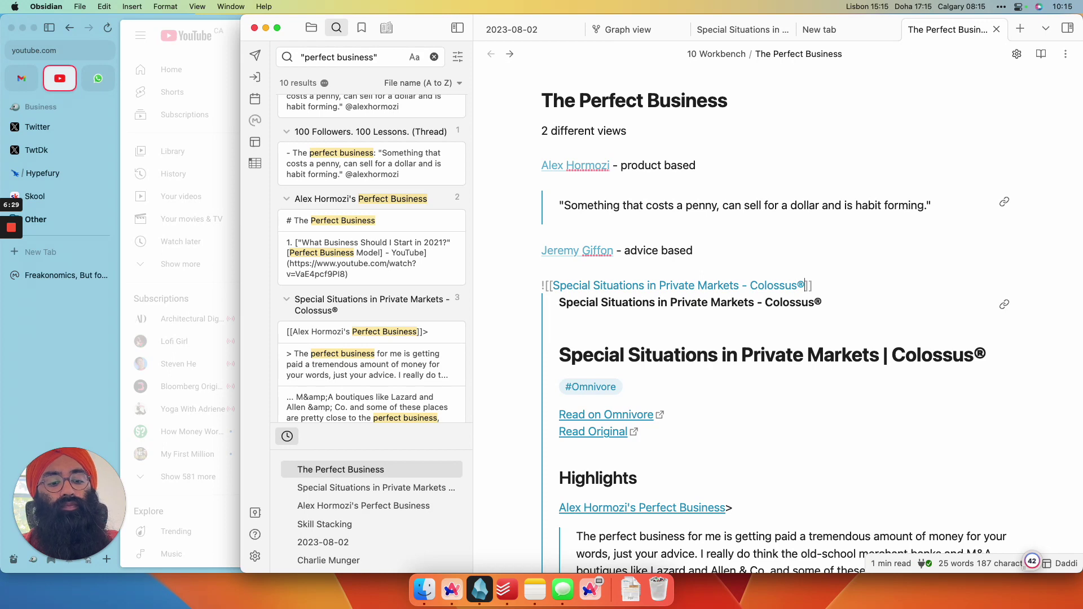
type("^")
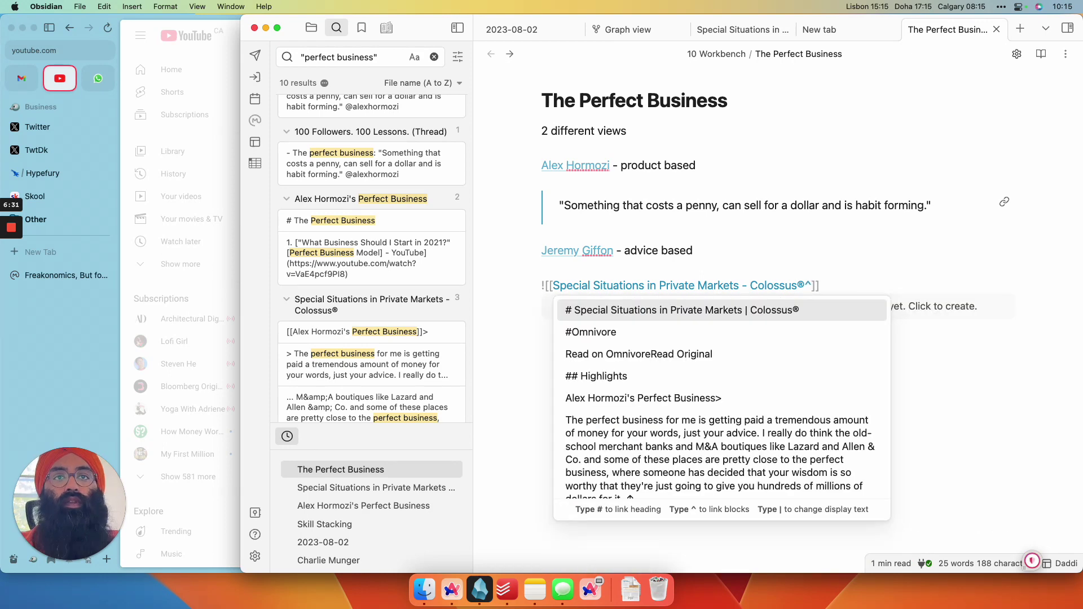
left_click(674, 435)
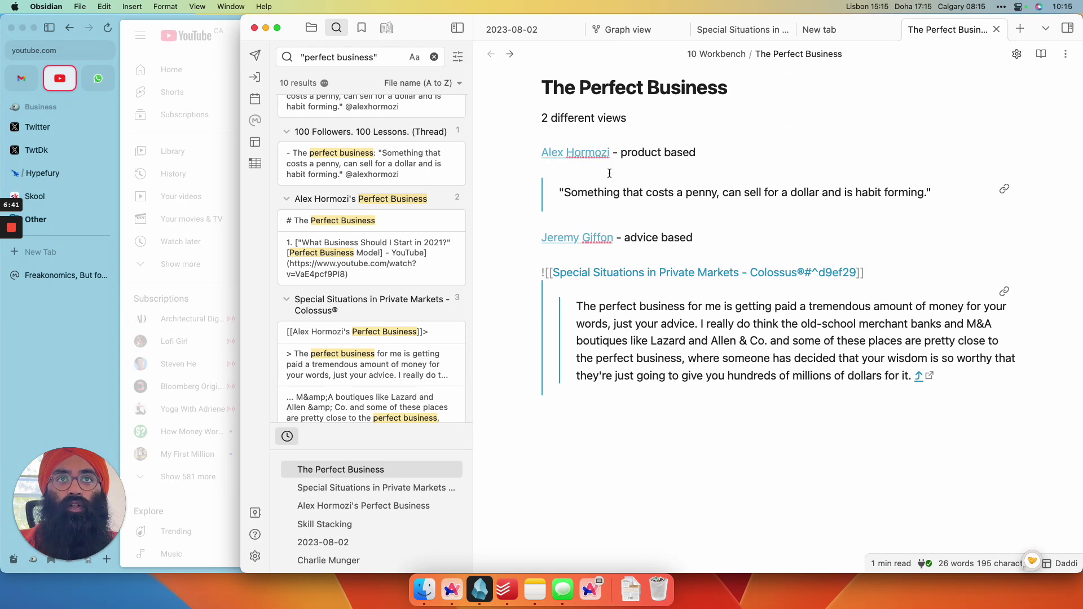
Check the sources of both embedded quotes, then go to the end of the '2 different views' line
left_click(638, 169)
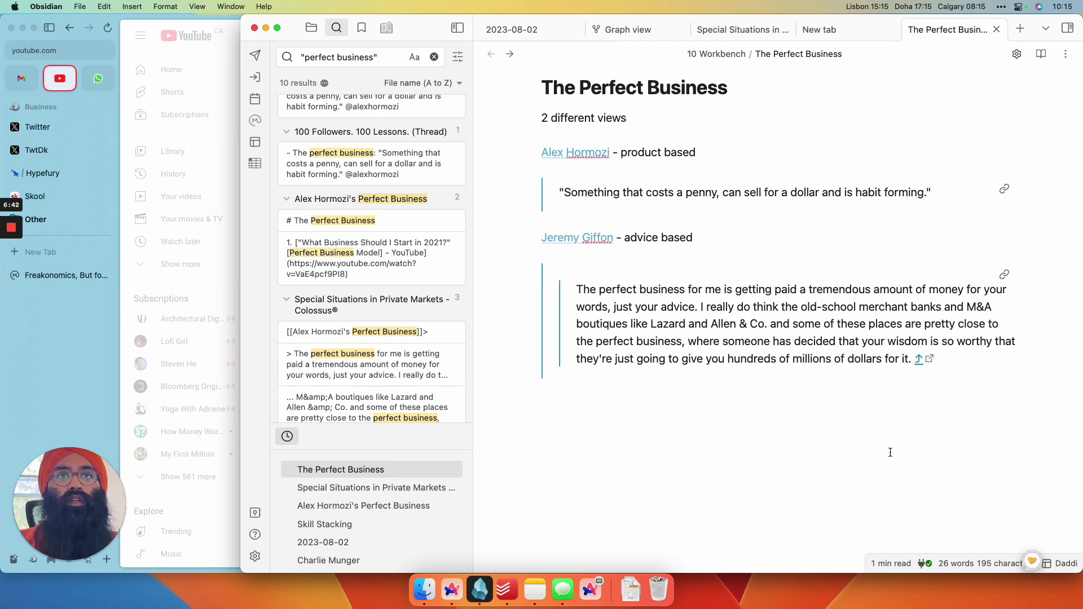
left_click(763, 189)
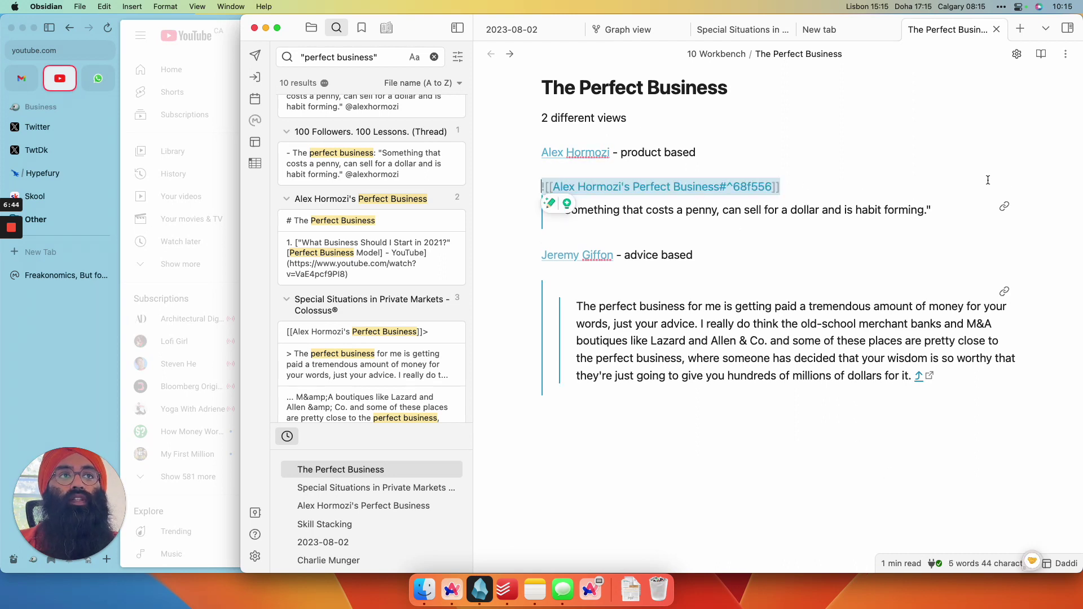
left_click(775, 294)
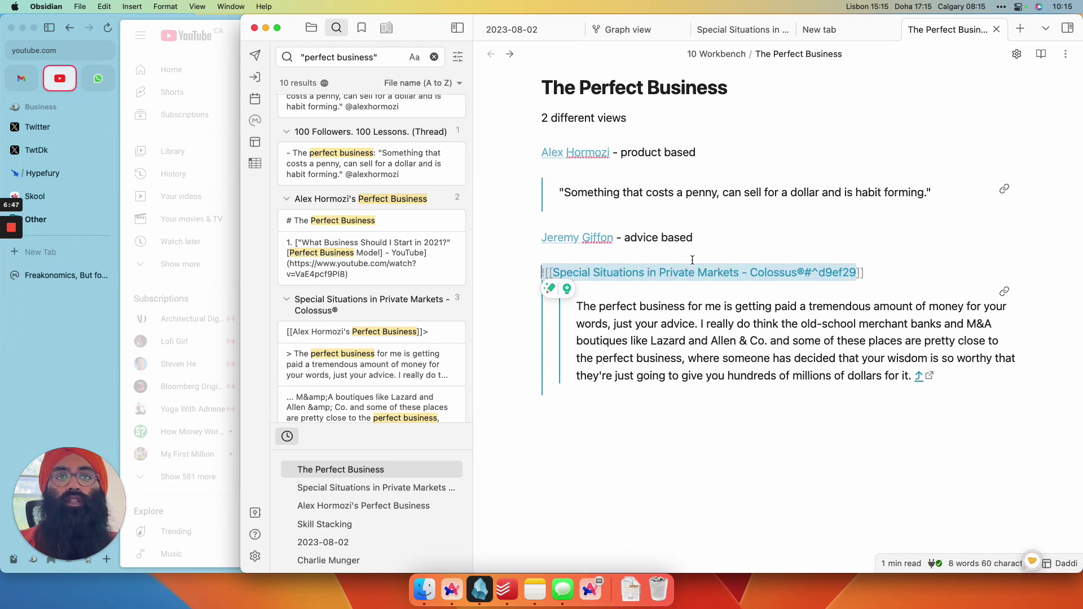
left_click(758, 489)
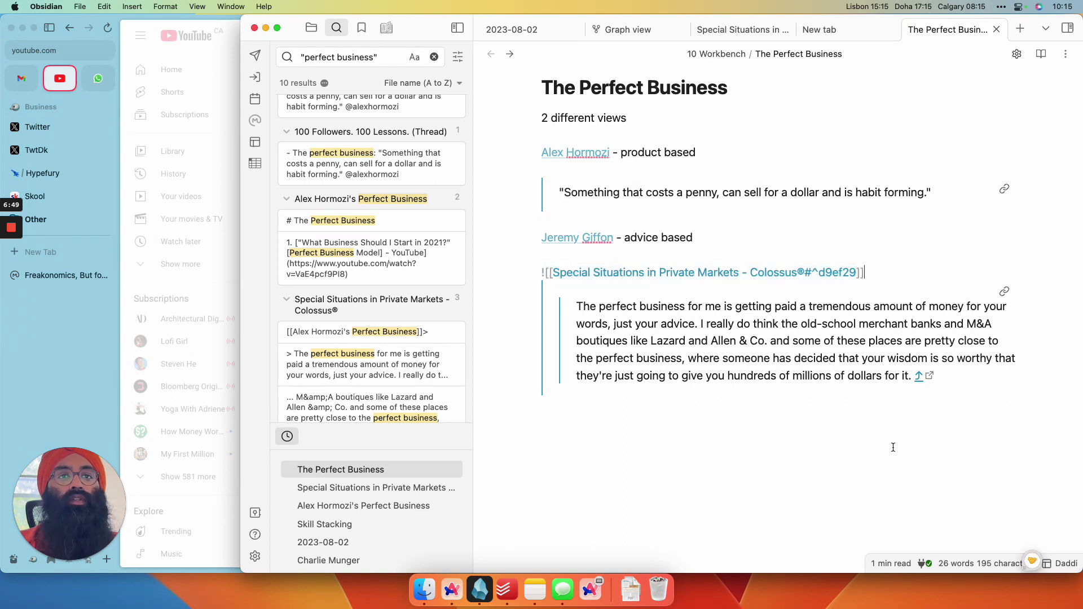
left_click(707, 119)
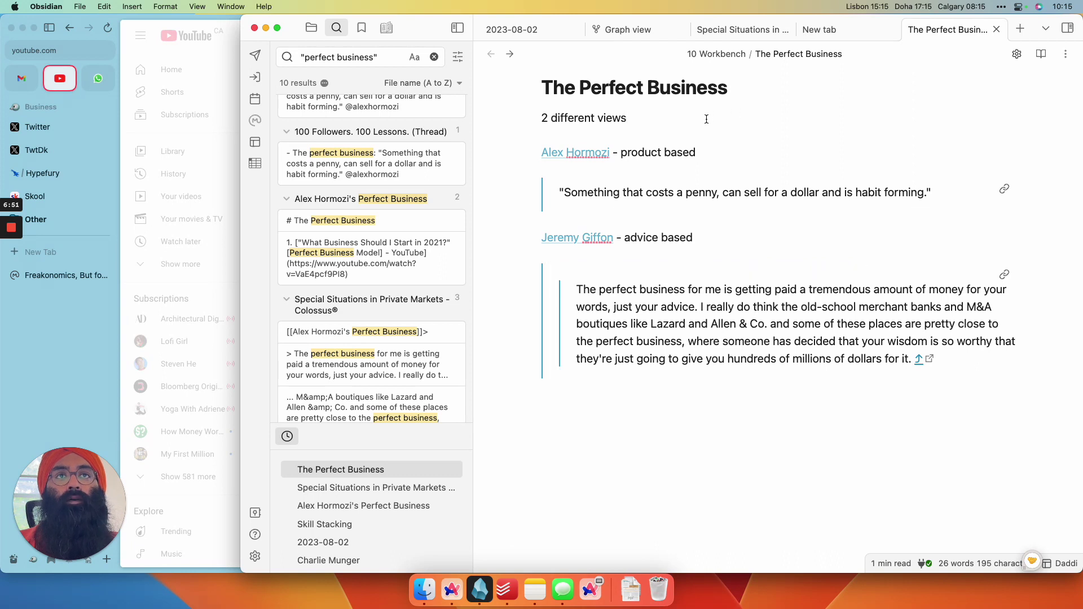
End '2 different views' with a colon and add a 'More Research:' line below the second embed
type(":")
left_click(736, 423)
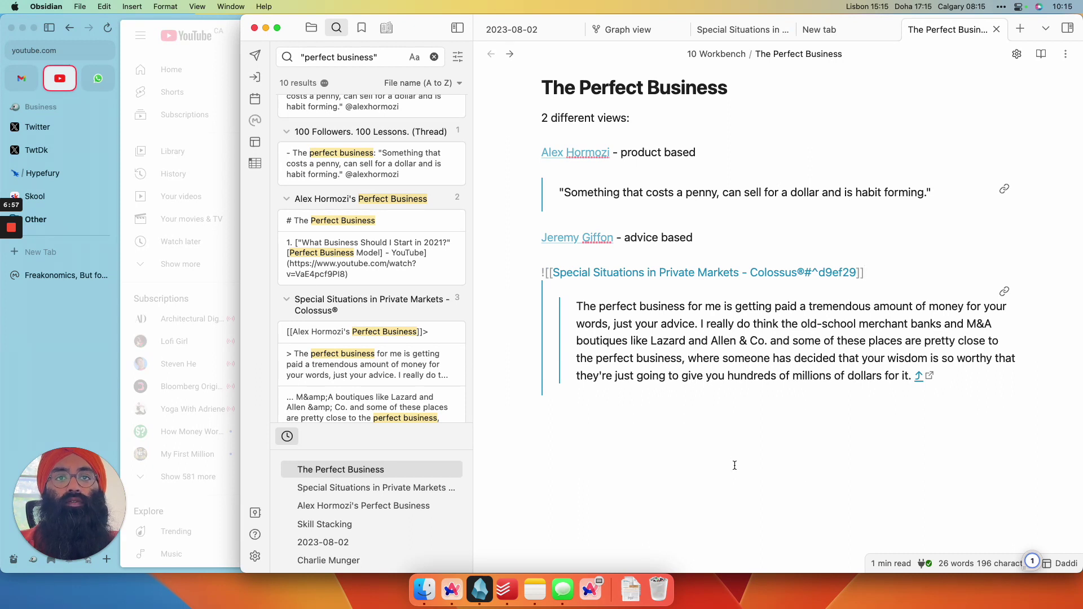
key("Return")
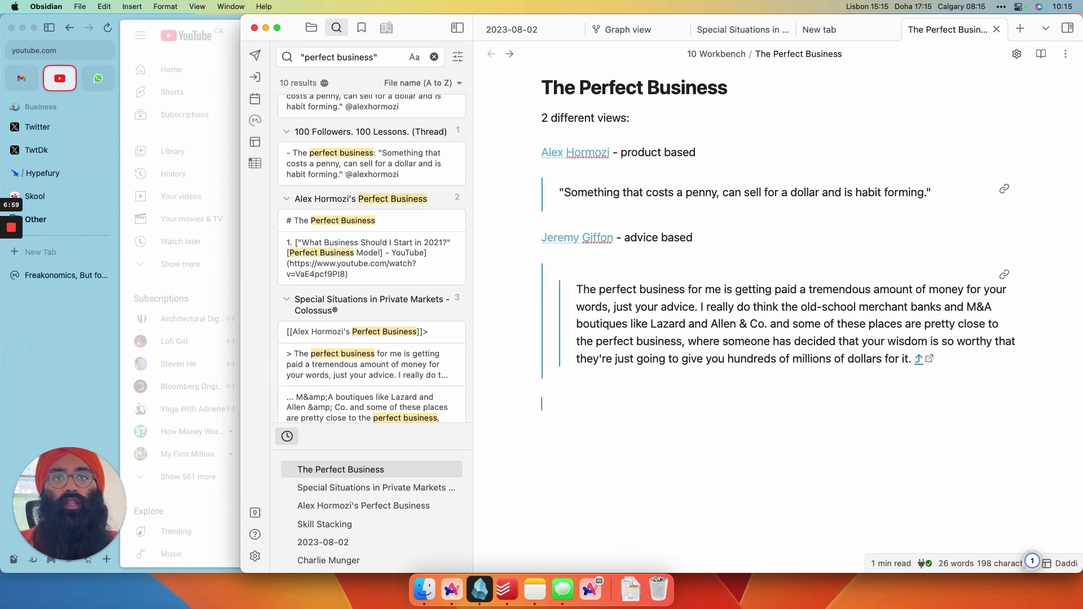
type("More")
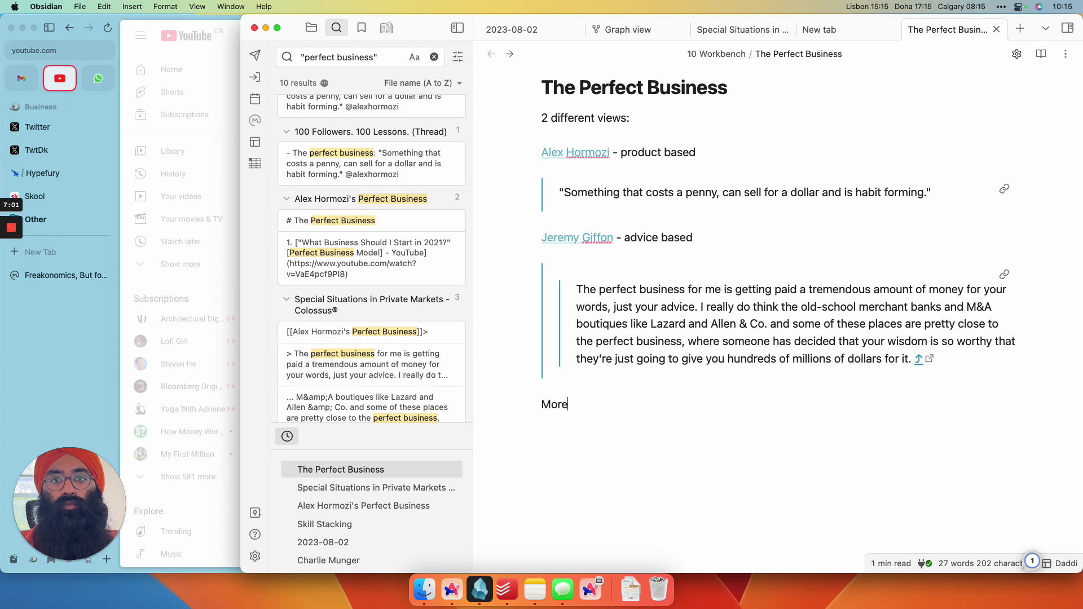
type(" Research")
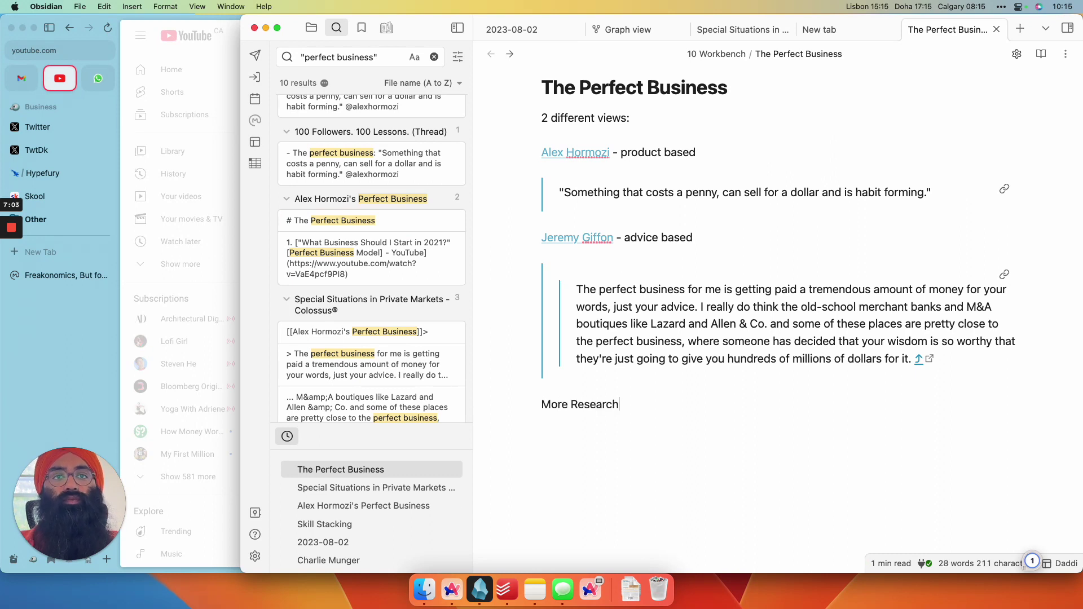
type(":")
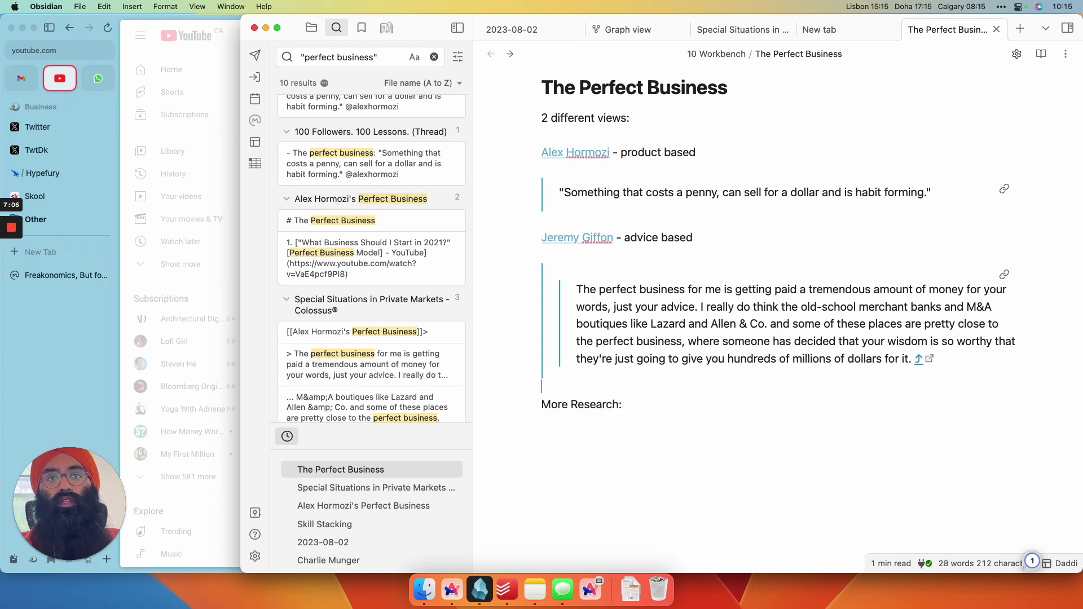
Make 'More Research:' a heading with a '#' prefix and start a new line beneath it
key("super+Left")
type("#")
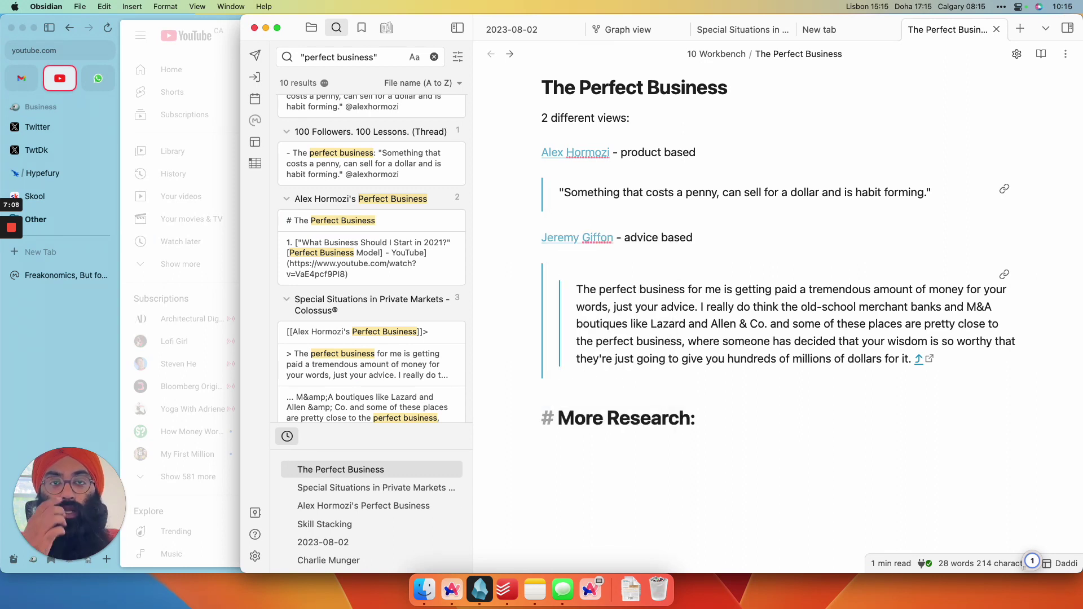
key("super+Right")
key("Return")
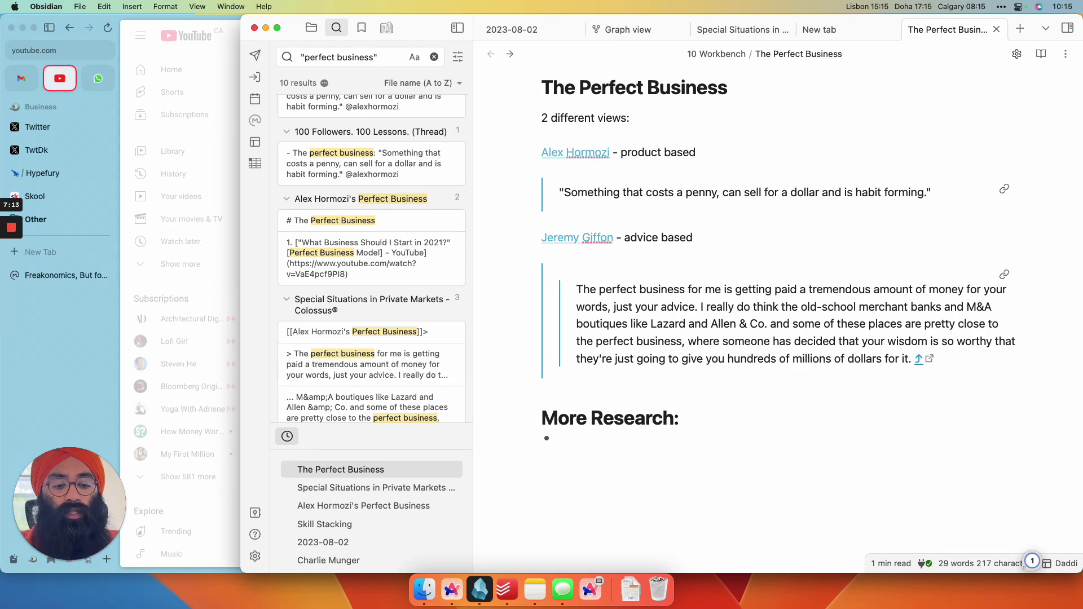
List a [[Platonic Ideal]] link with the indented sub-bullet 'What is the platonic ideal of a business?'
type("[[Platon")
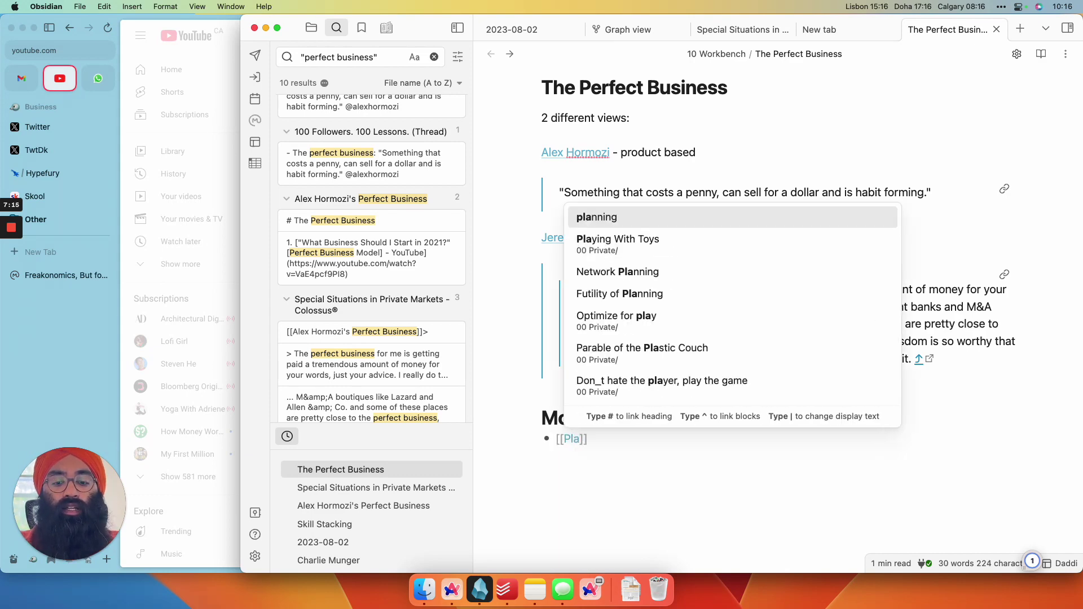
type("ic Ideal")
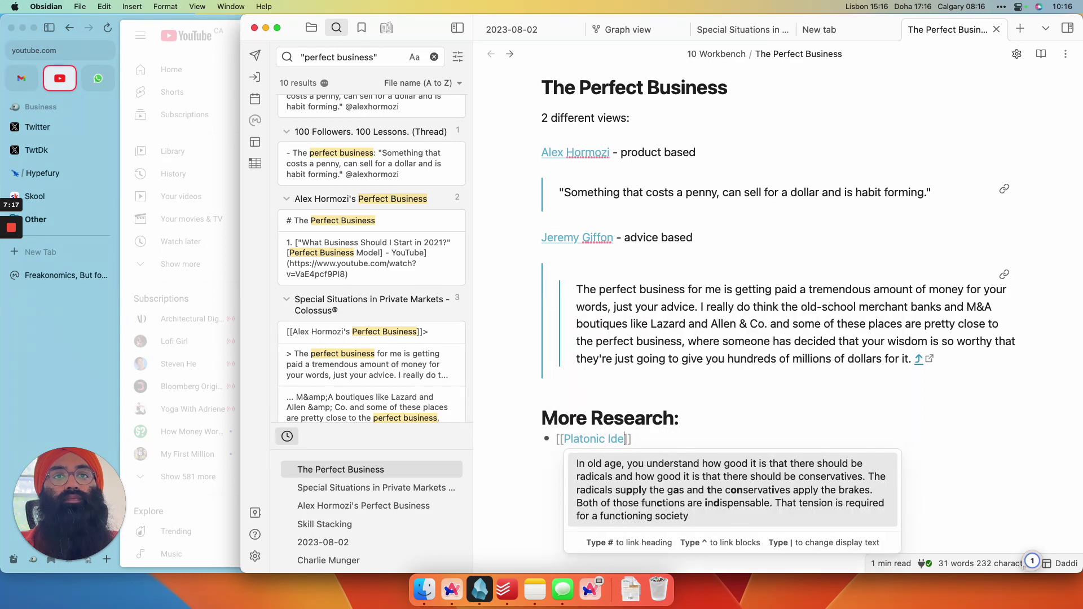
left_click(841, 415)
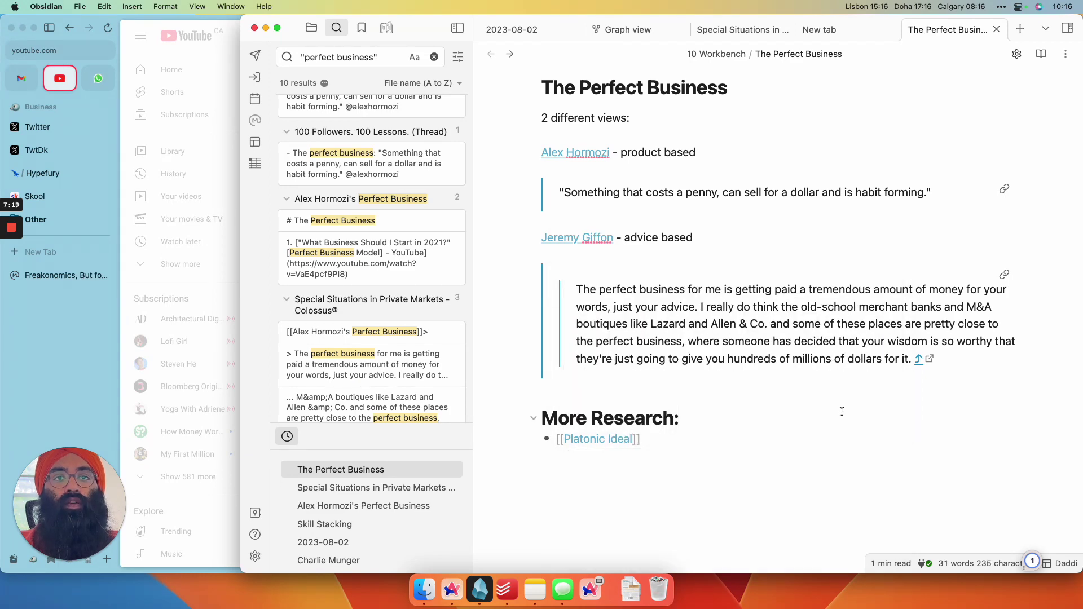
left_click(834, 465)
key("Return")
key("Tab")
type("W")
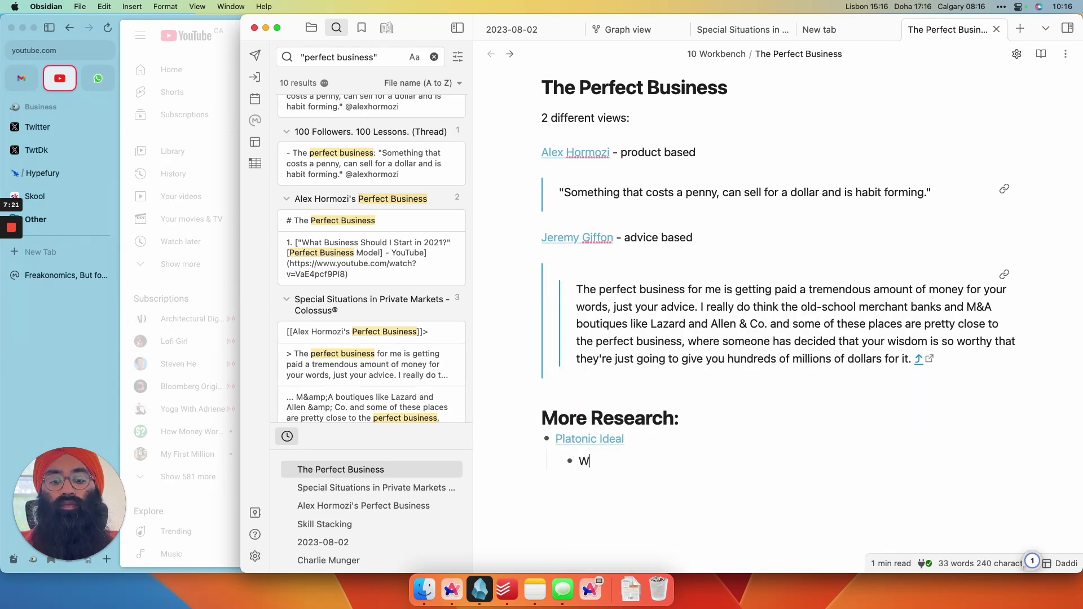
type("hat is the platonic ideal of a ")
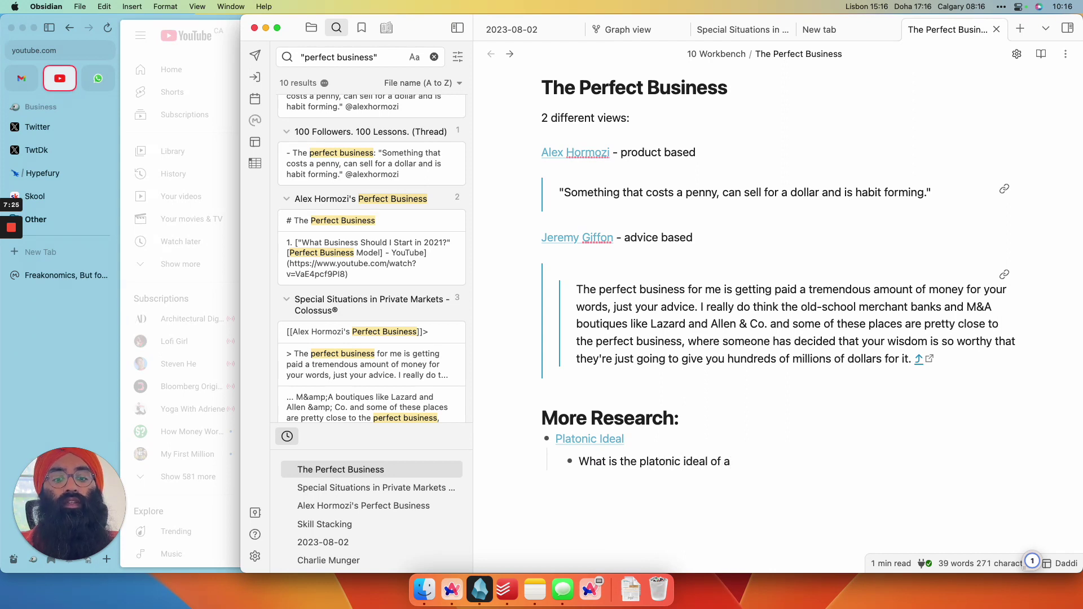
type("business?")
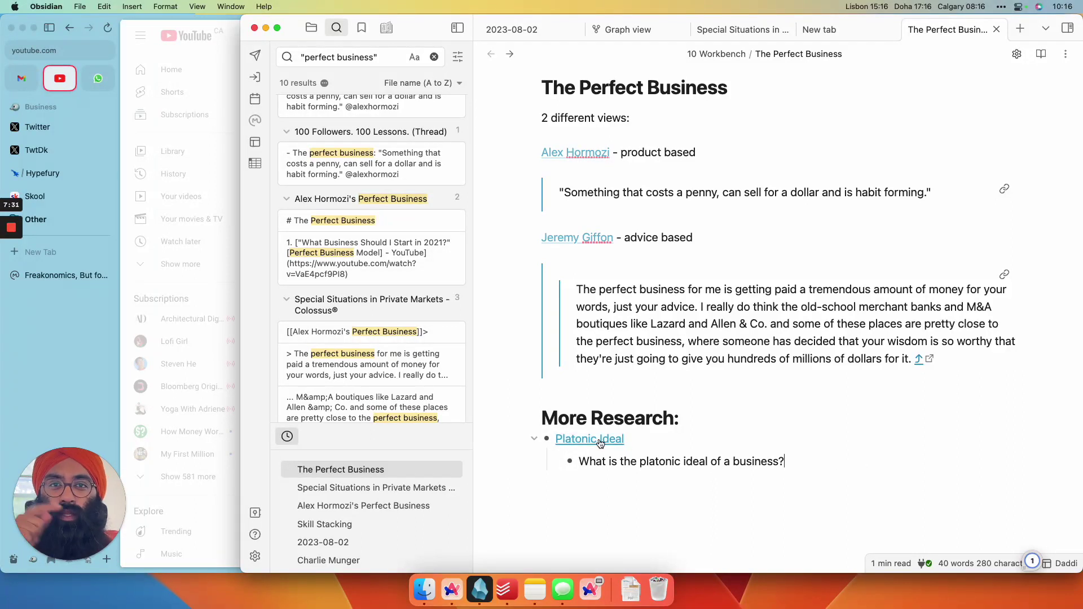
Search the vault for 'plato', scroll through the matching notes, then clear the search
left_click(434, 57)
type("plato")
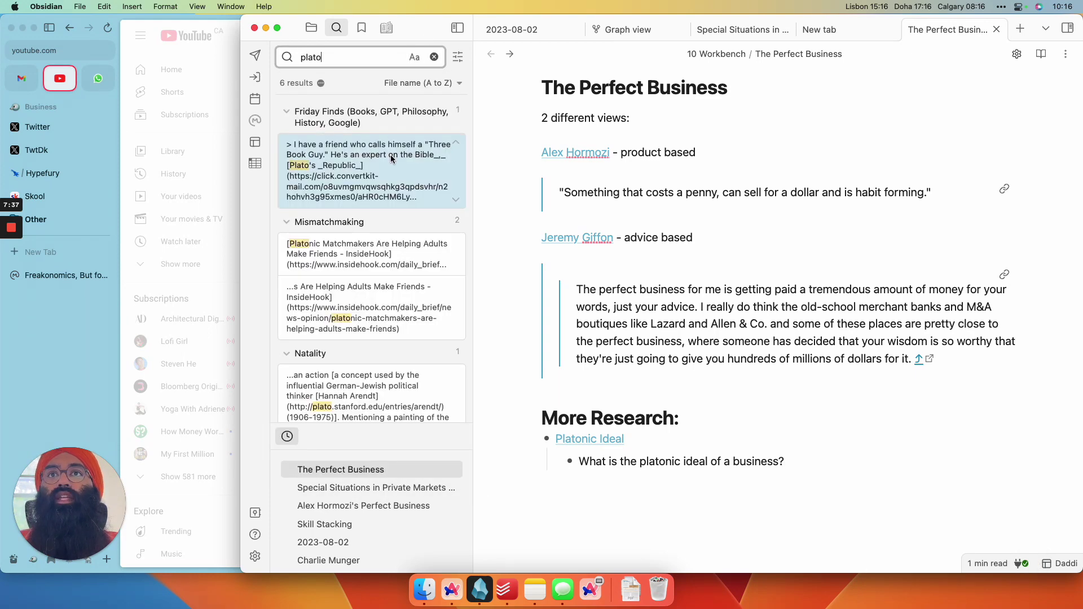
scroll(392, 161, "down", 1)
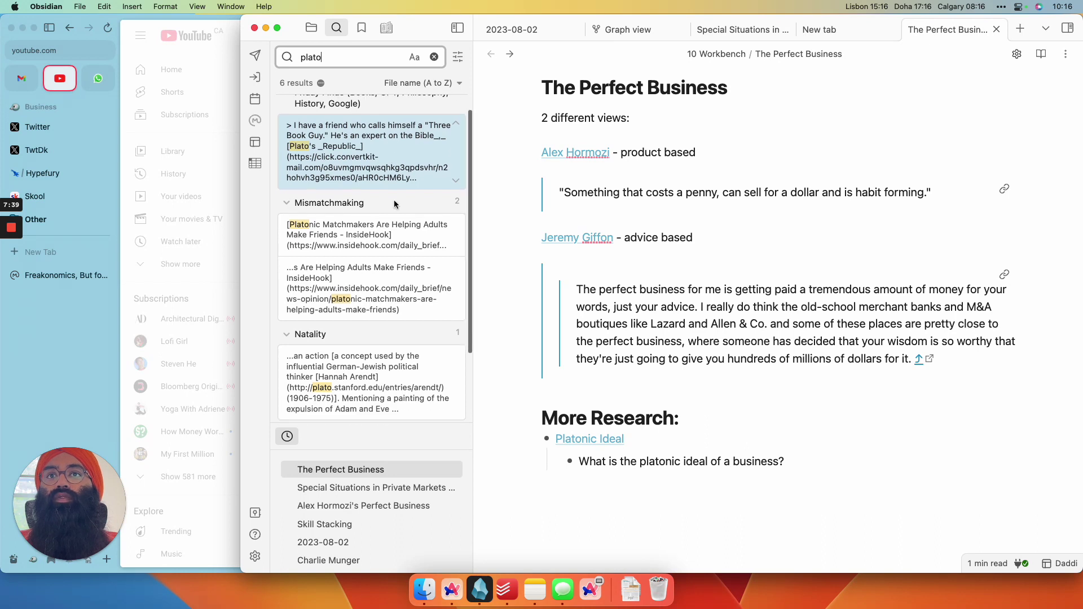
scroll(385, 238, "down", 2)
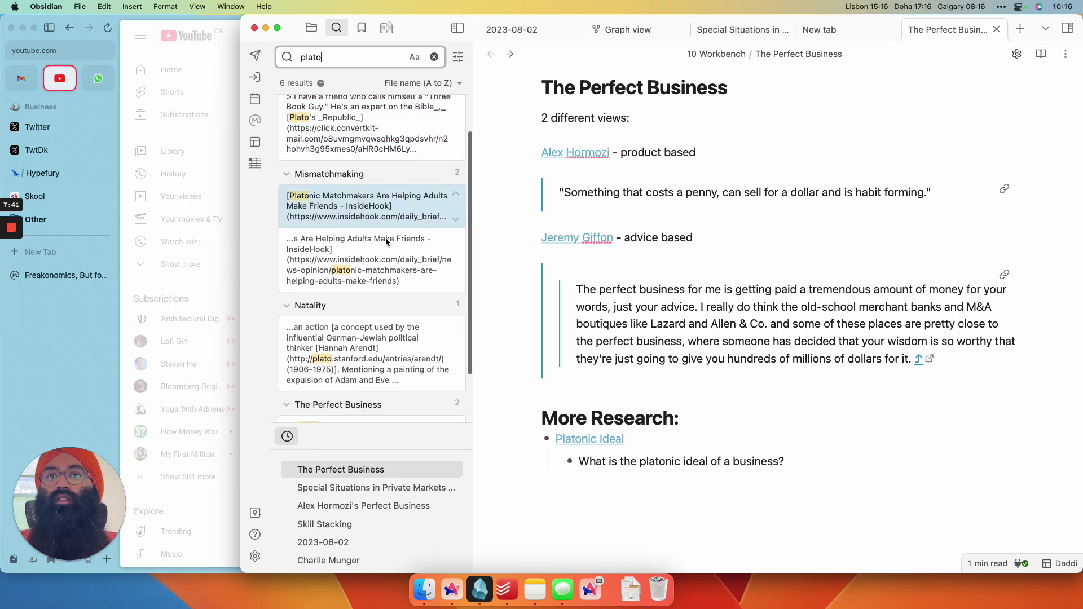
scroll(391, 310, "down", 3)
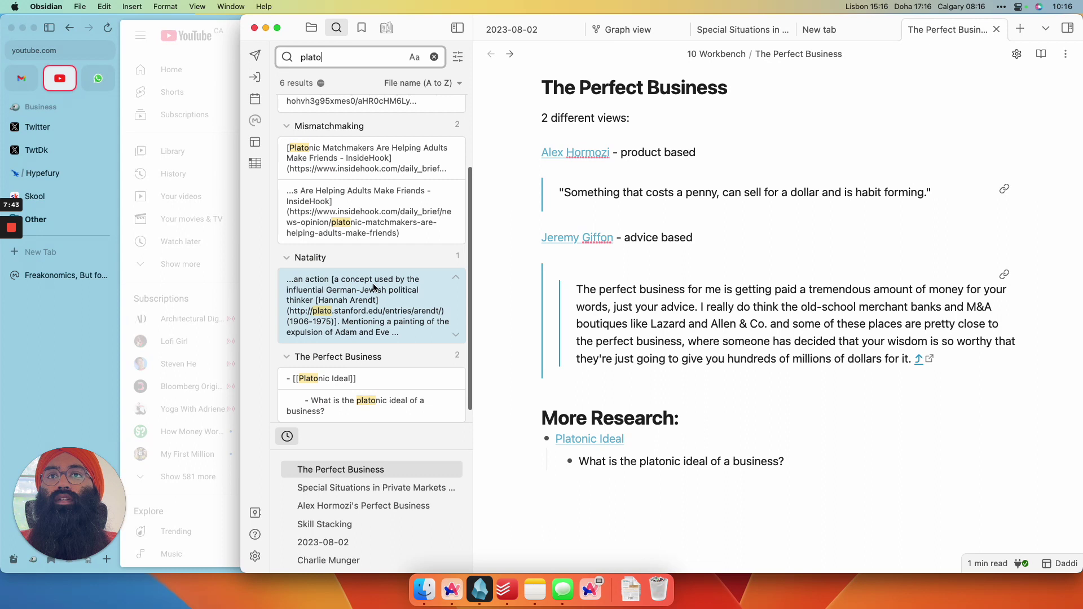
scroll(387, 316, "down", 1)
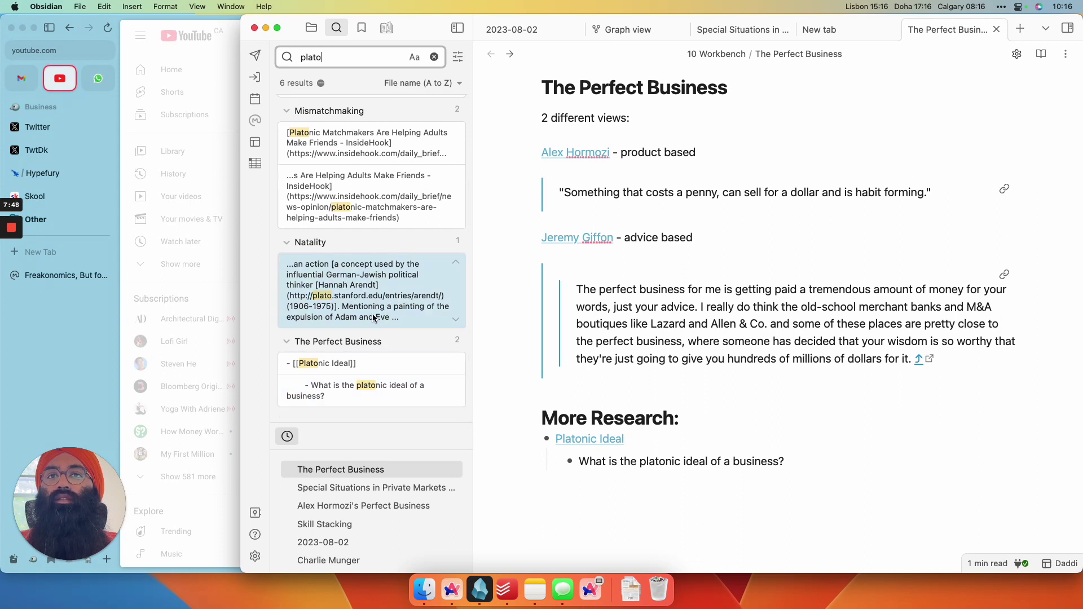
scroll(375, 271, "up", 5)
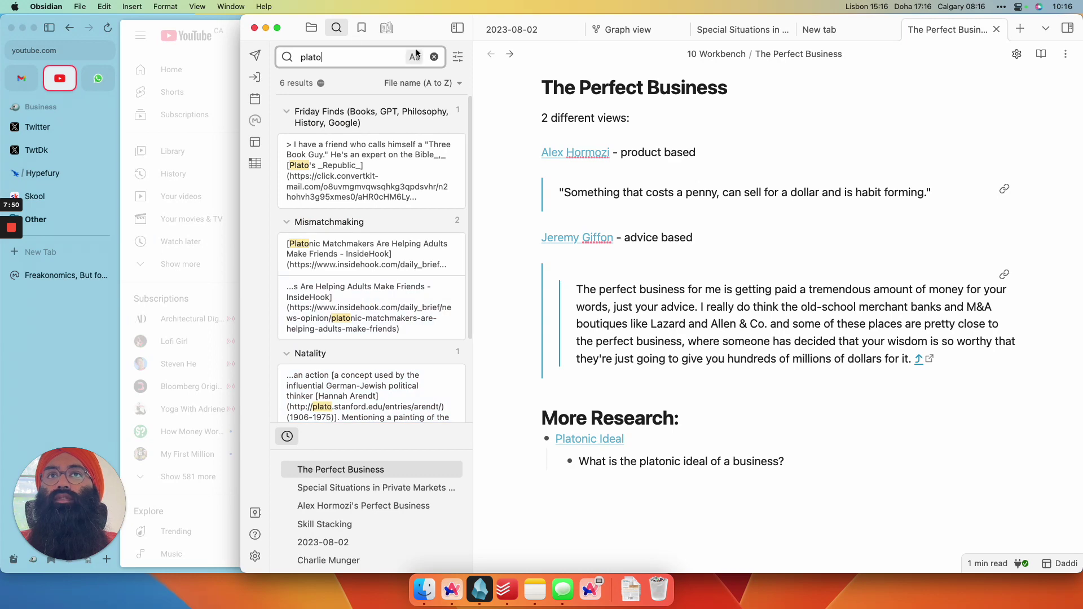
left_click(434, 57)
In Arc, search Google for 'platonic ideal definition' and open Wikipedia's Theory of forms article
left_click(44, 253)
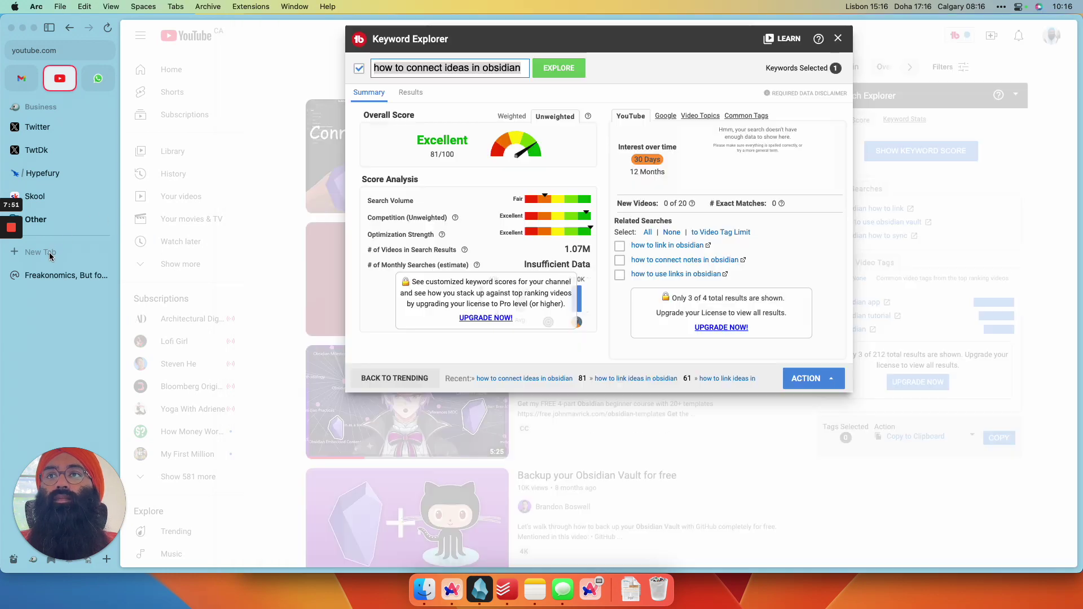
left_click(53, 250)
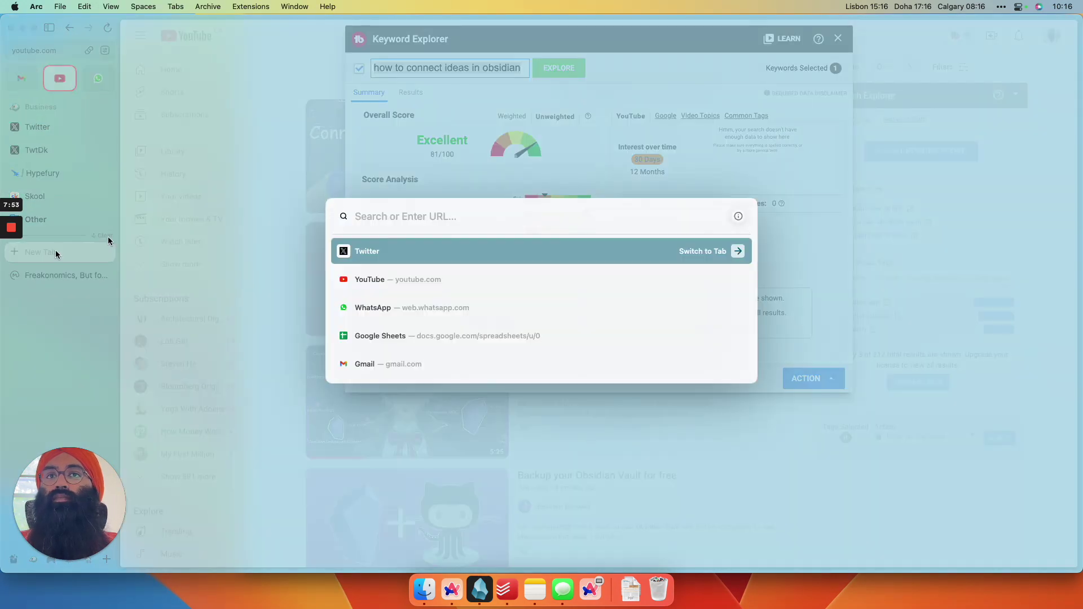
type("platonic id")
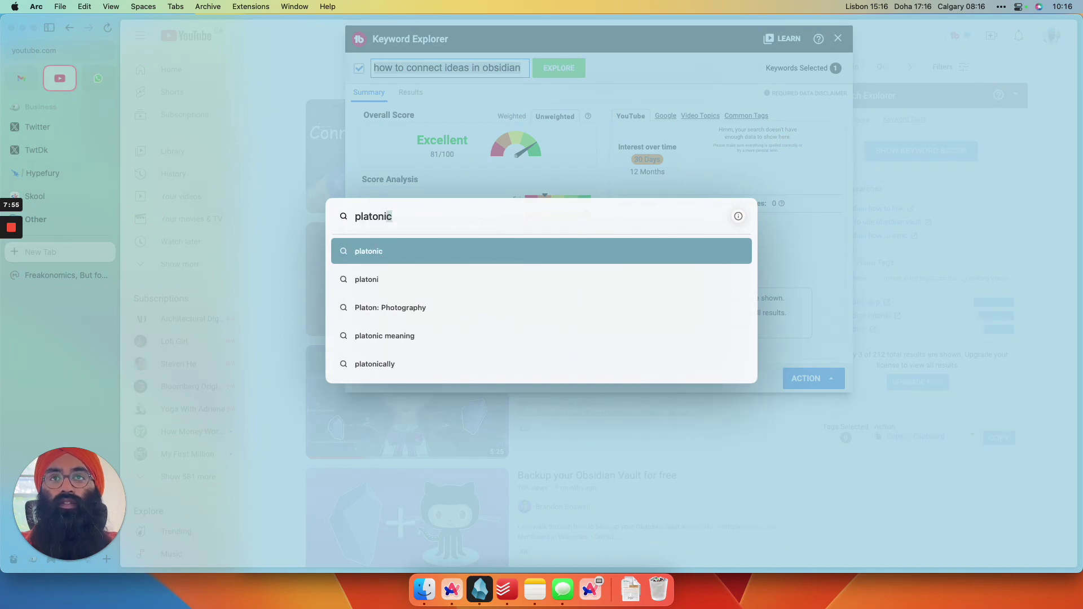
type("eal diefin")
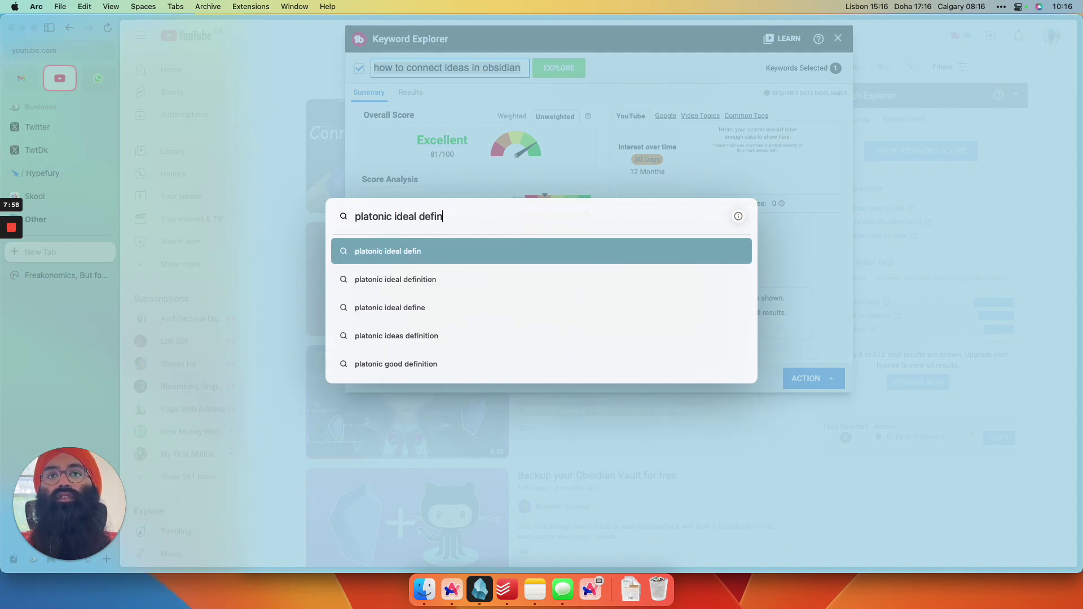
key("Down")
key("Return")
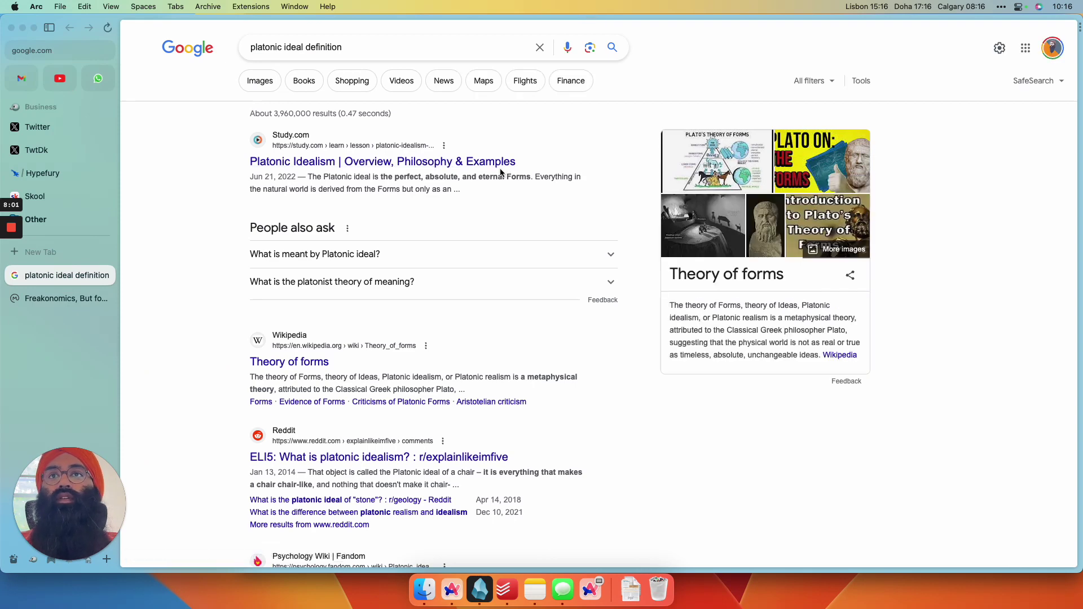
left_click(319, 369)
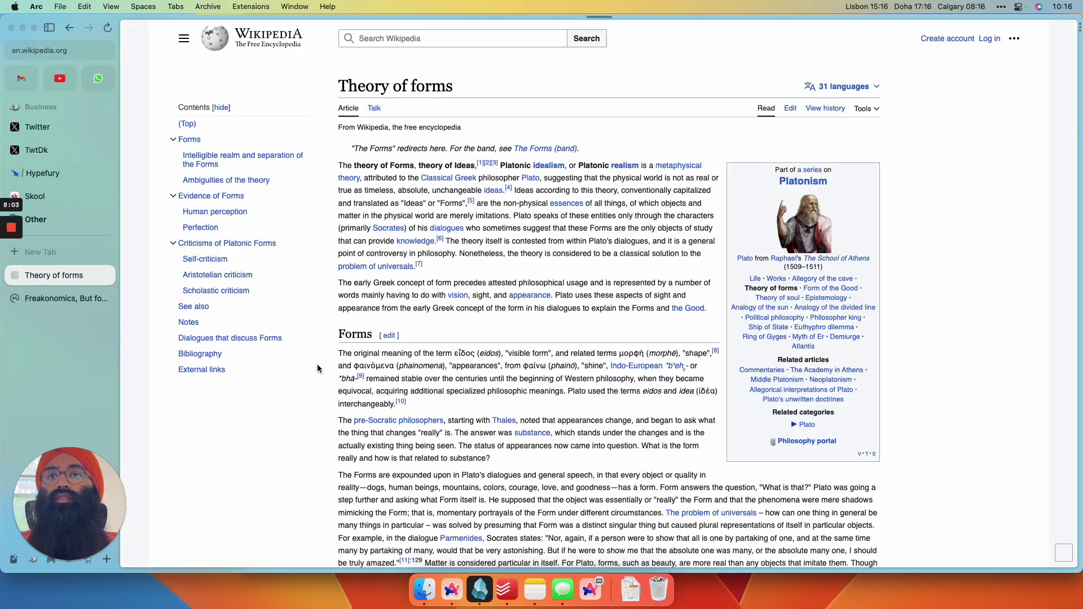
Find 'platonic ideal' in the article, follow the Platonic idealism link, and highlight idealism's definition
key("super+f")
type("p")
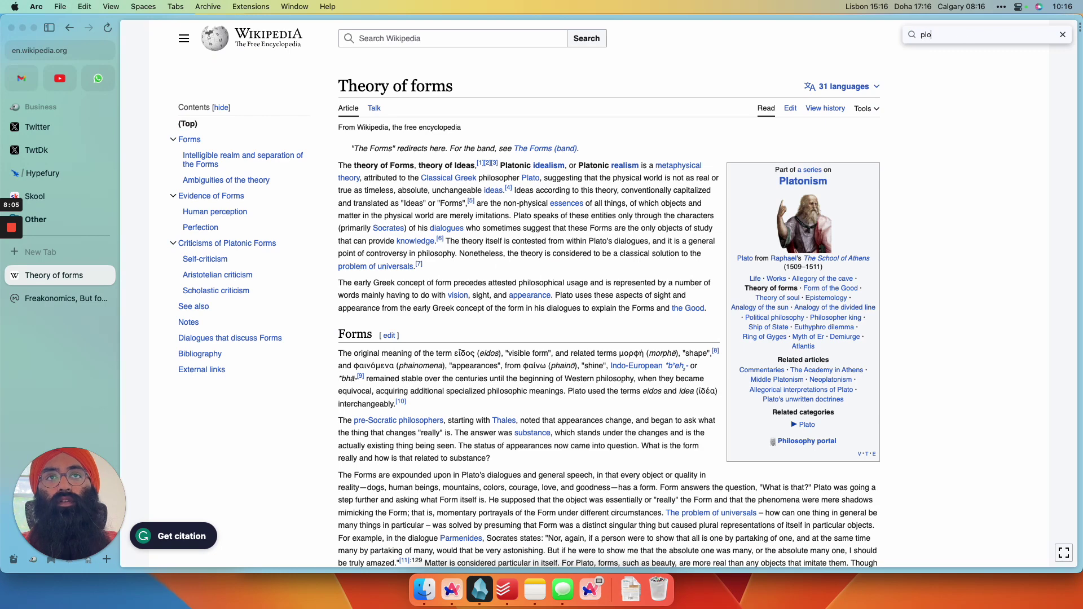
type("lo")
key("BackSpace")
type("atonic i")
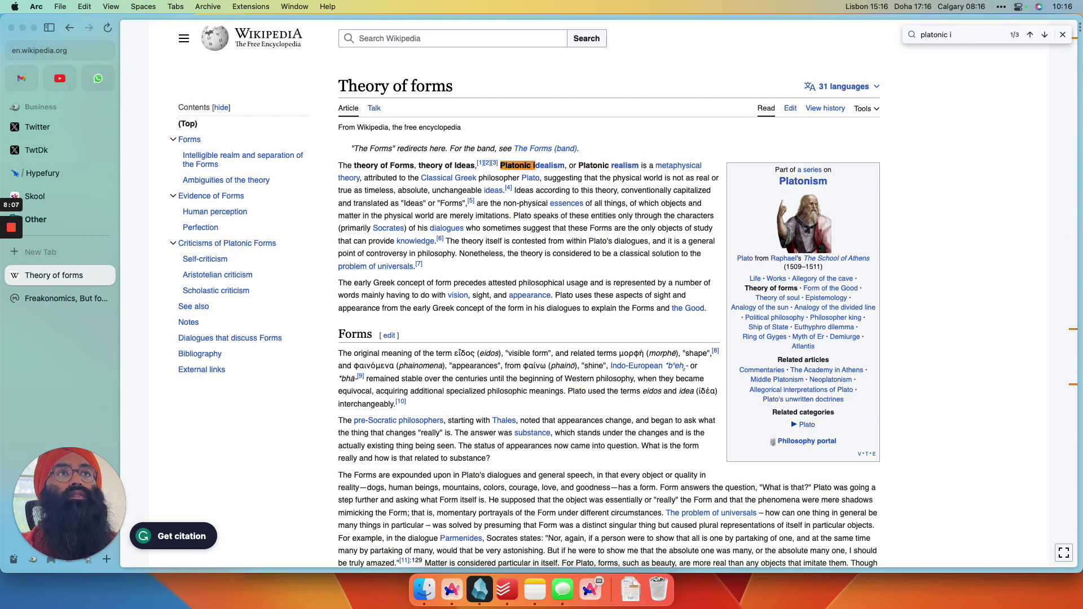
type("deal")
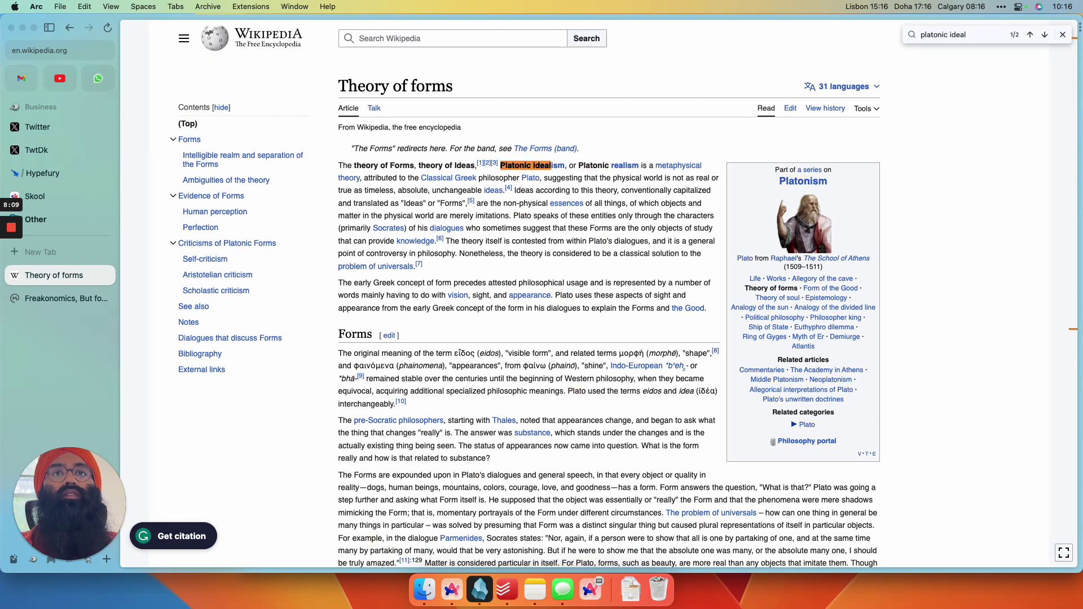
key("Return")
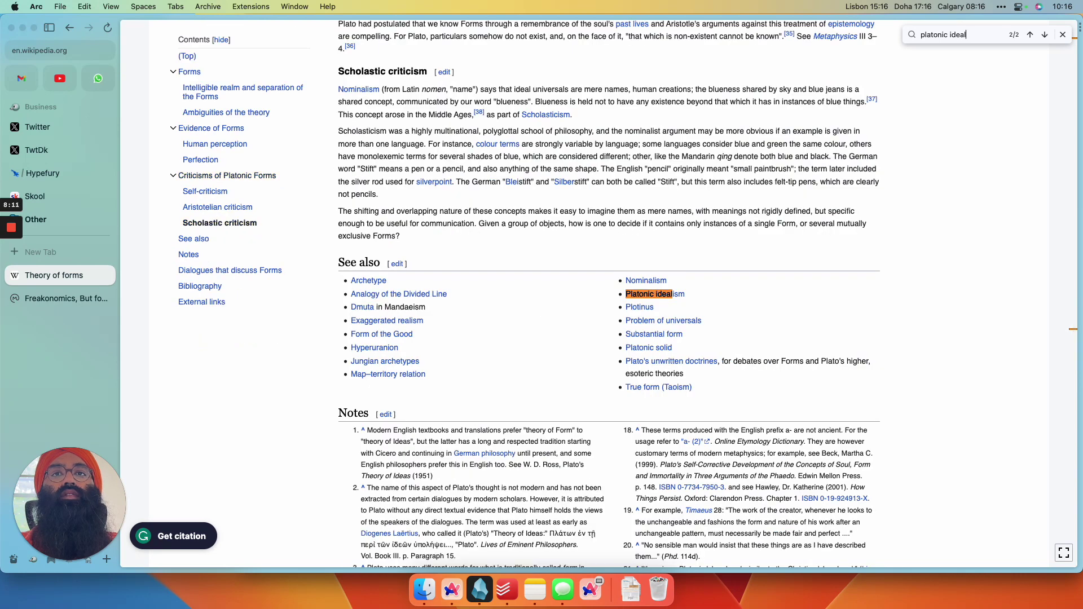
key("Return")
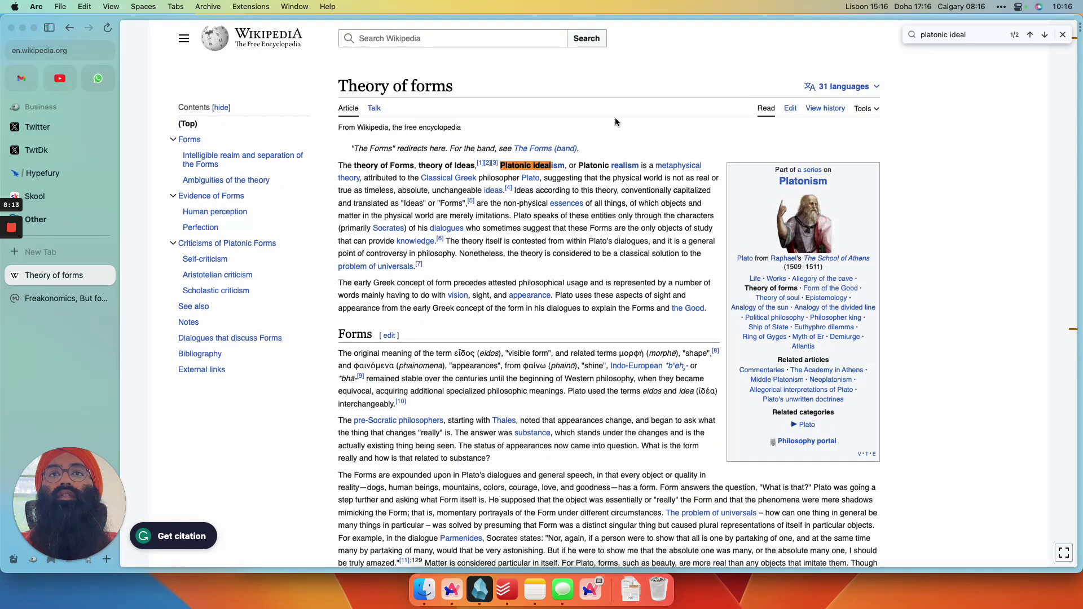
left_click(556, 165)
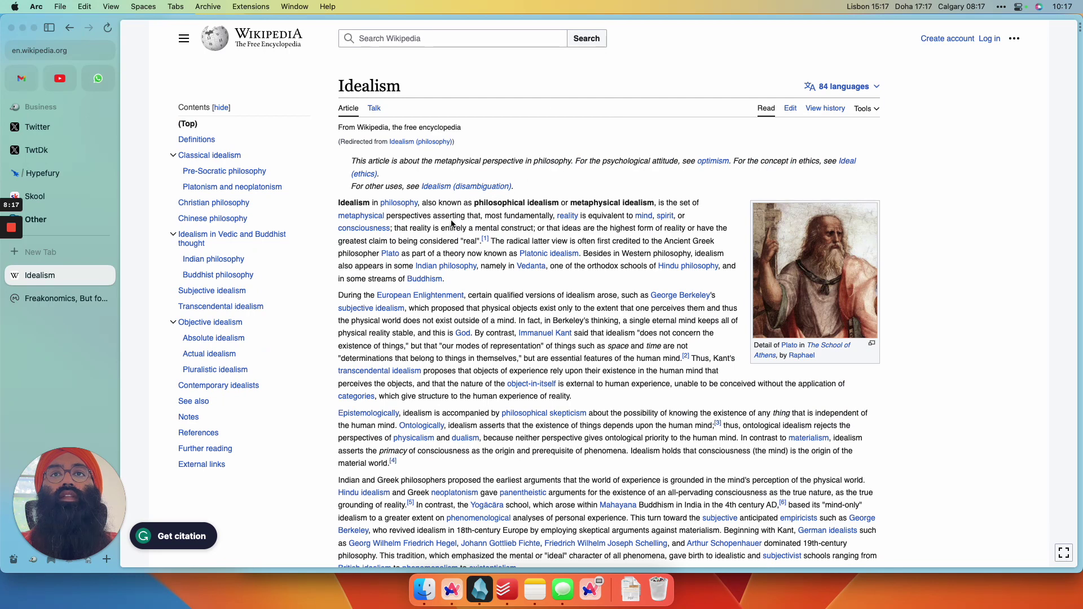
left_click_drag(445, 215, 609, 224)
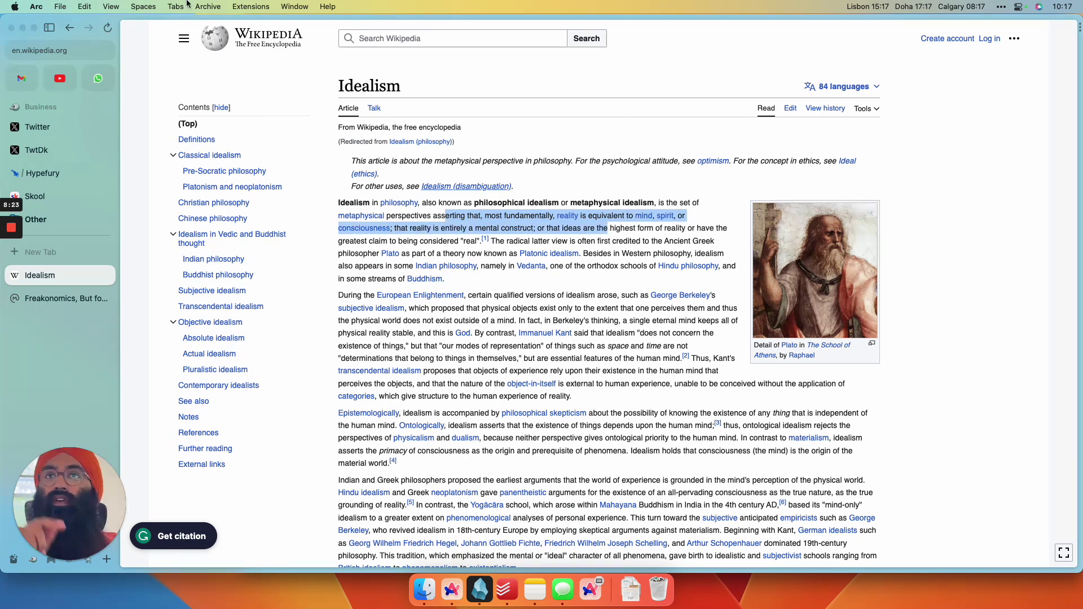
Change the Google query to 'platonic ideal eli5' and open the r/explainlikeimfive Platonic idealism thread
left_click(71, 29)
left_click(71, 28)
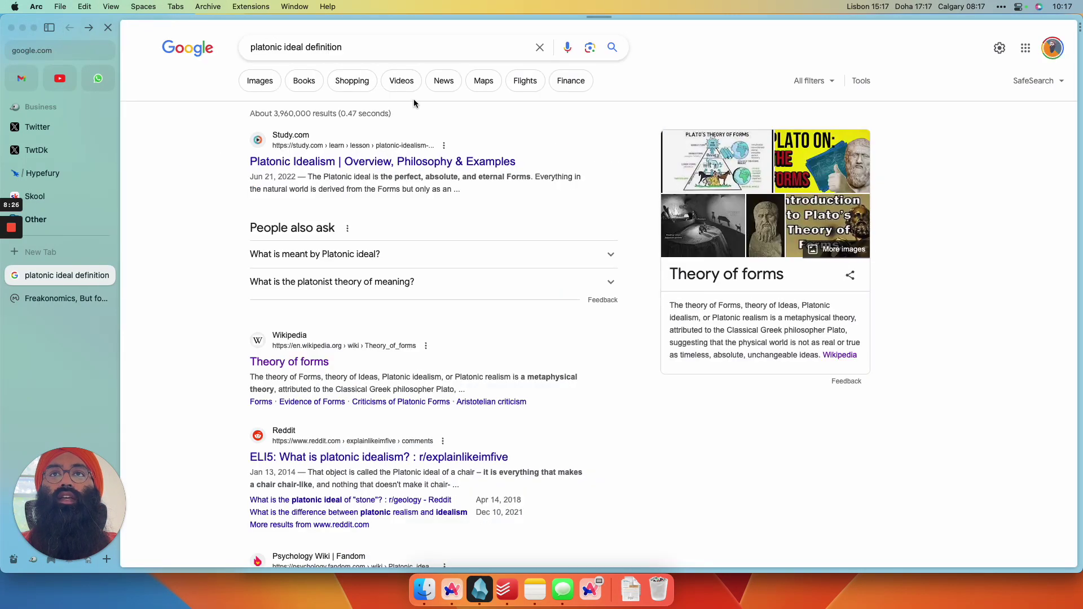
double_click(326, 47)
type("eli5")
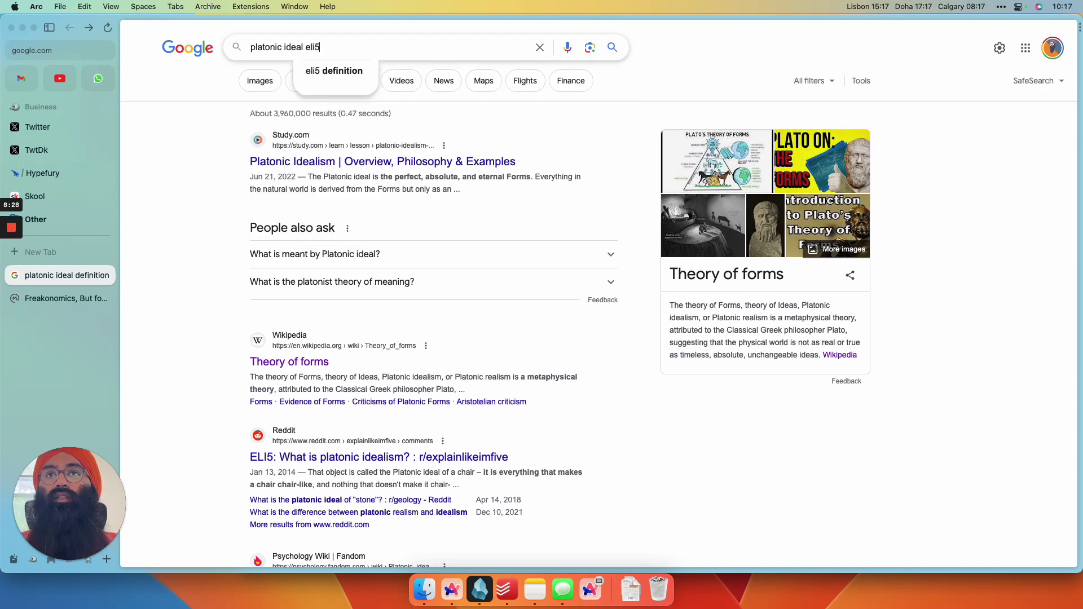
key("Return")
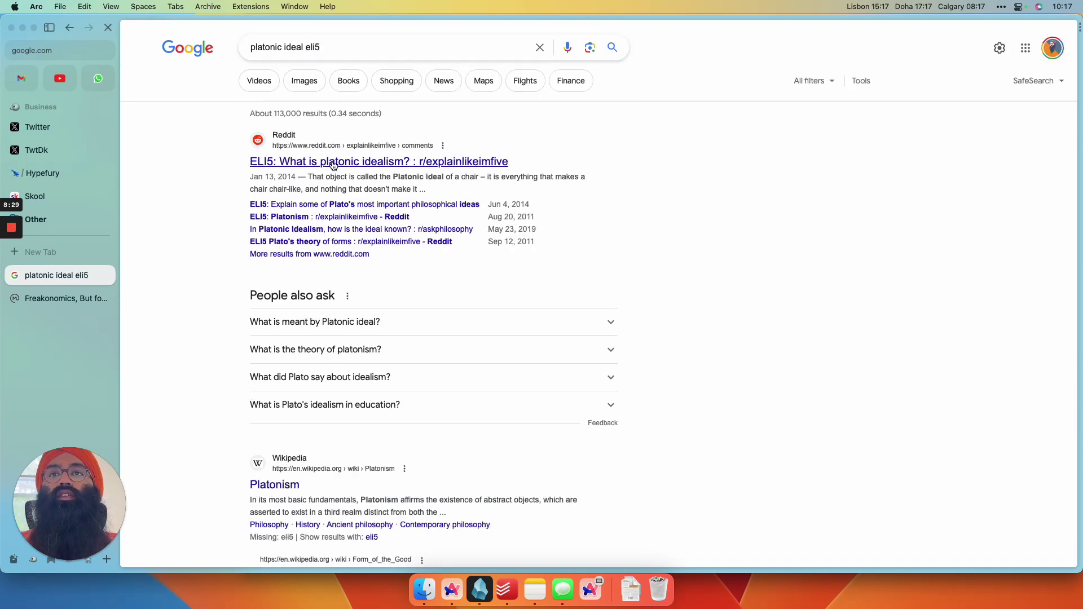
left_click(332, 162)
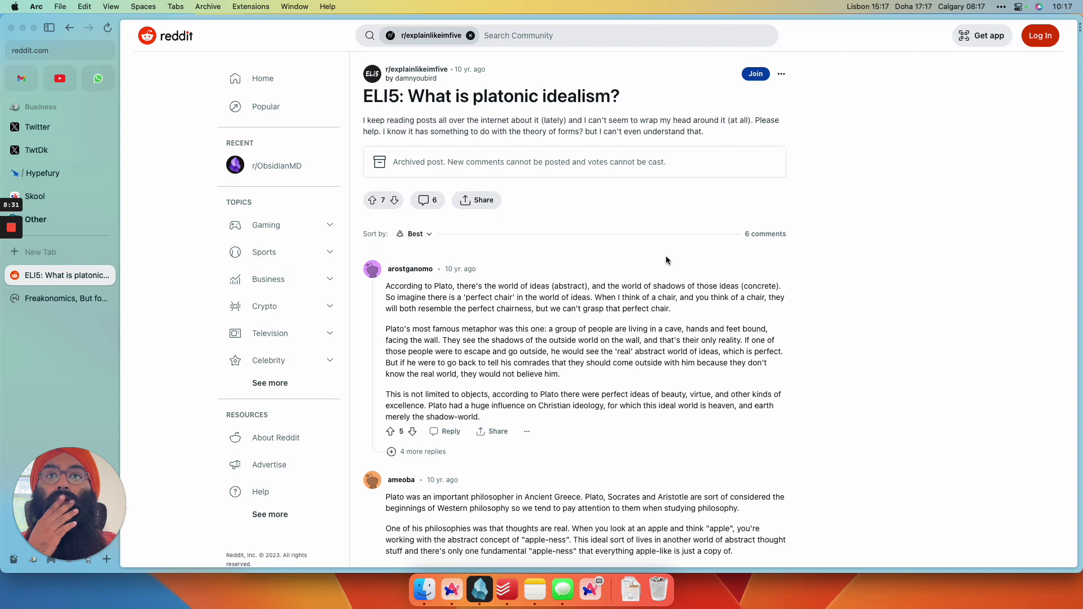
Read the top comment, marking its passages on the world of ideas, the chair, and the cave metaphor
left_click_drag(511, 288, 568, 285)
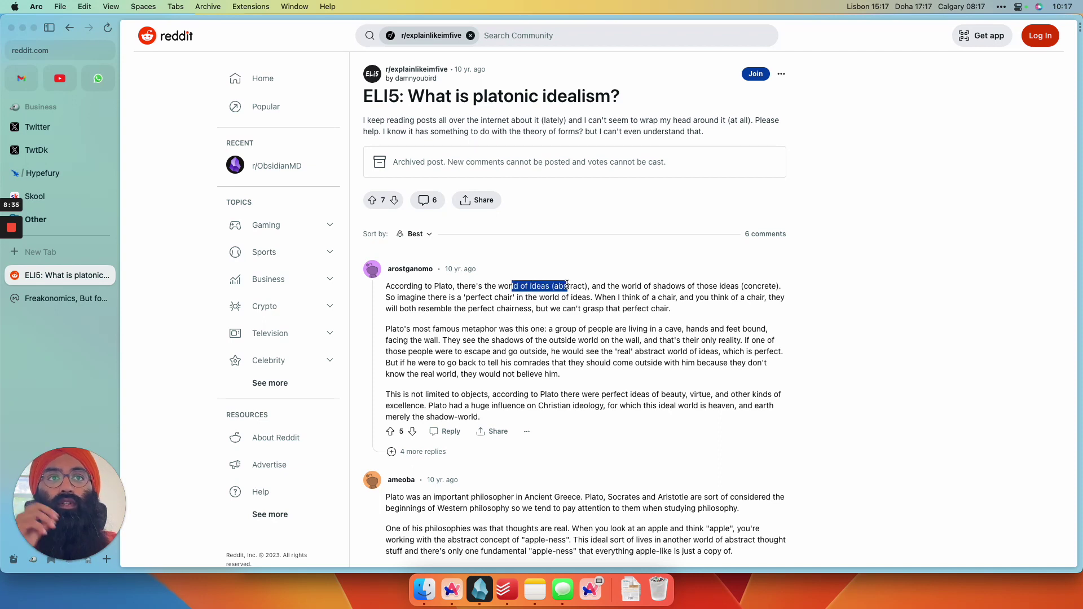
left_click_drag(567, 285, 564, 298)
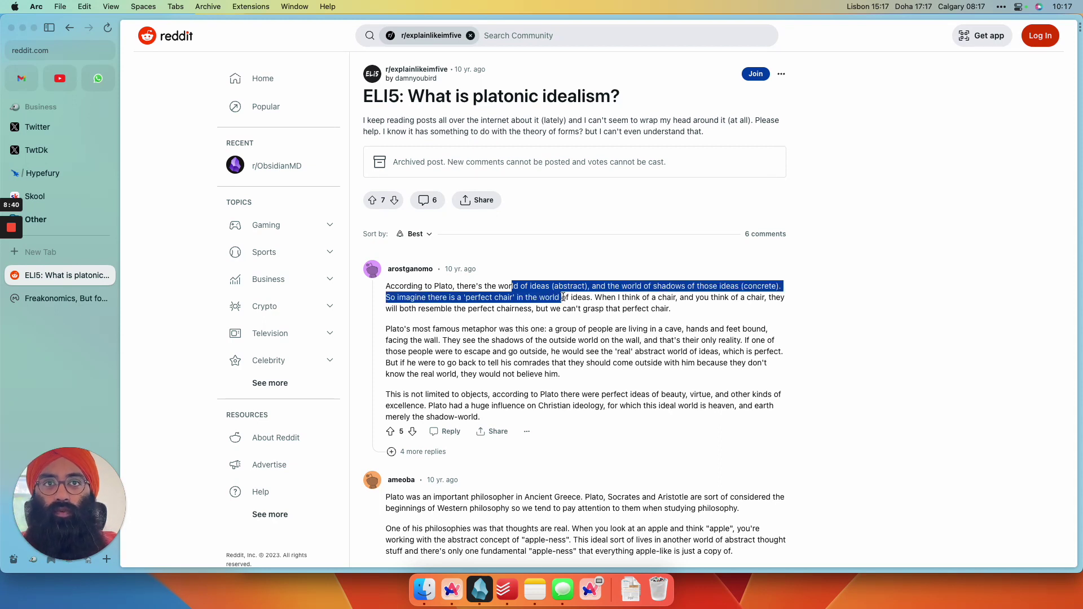
left_click_drag(562, 294, 562, 295)
left_click(645, 300)
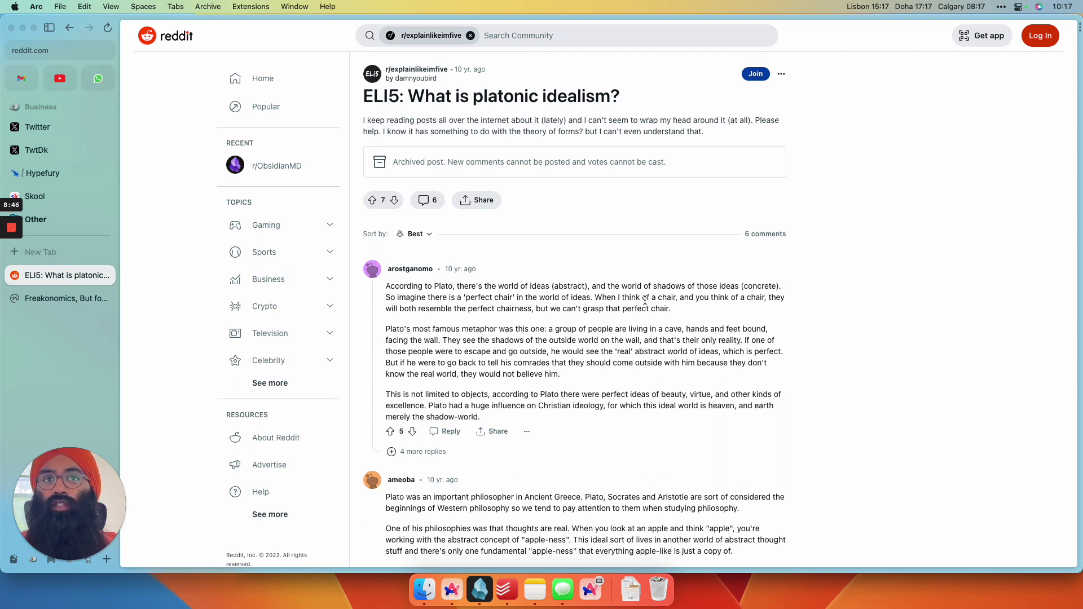
left_click_drag(646, 305, 647, 297)
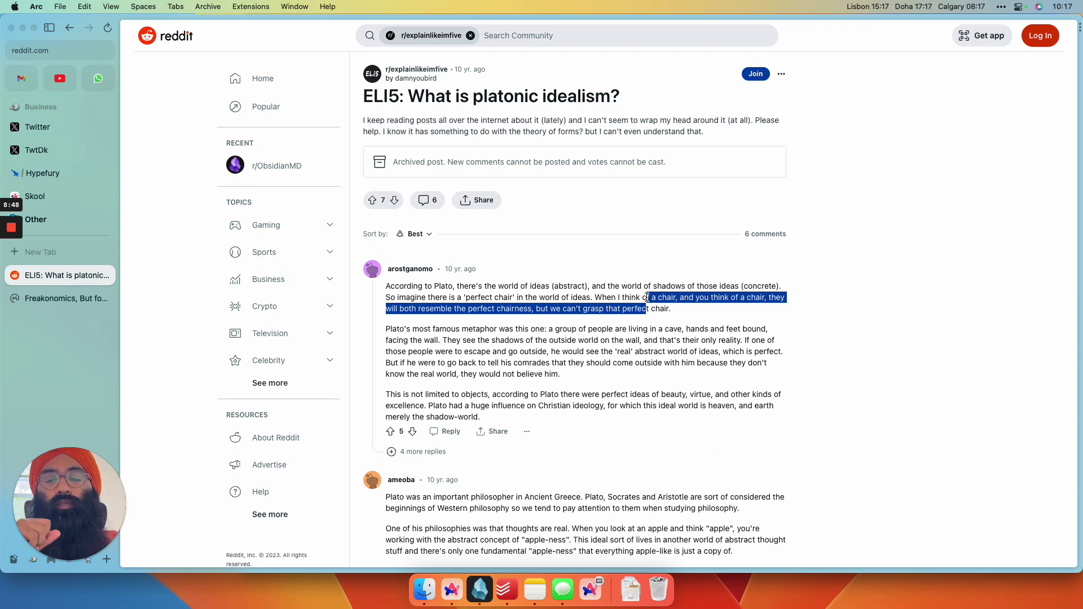
left_click(597, 348)
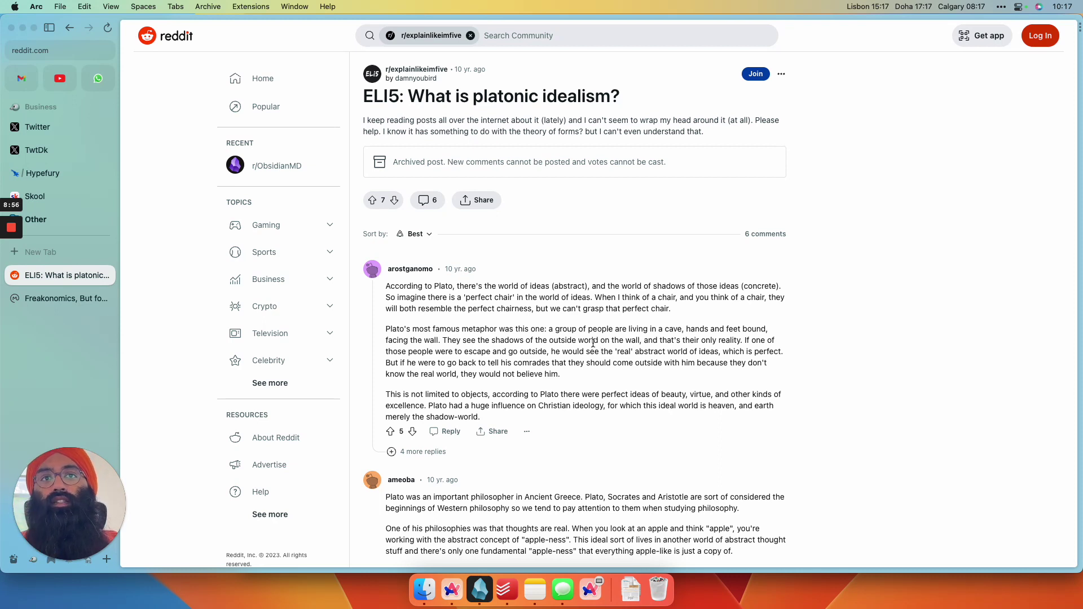
left_click_drag(594, 340, 599, 327)
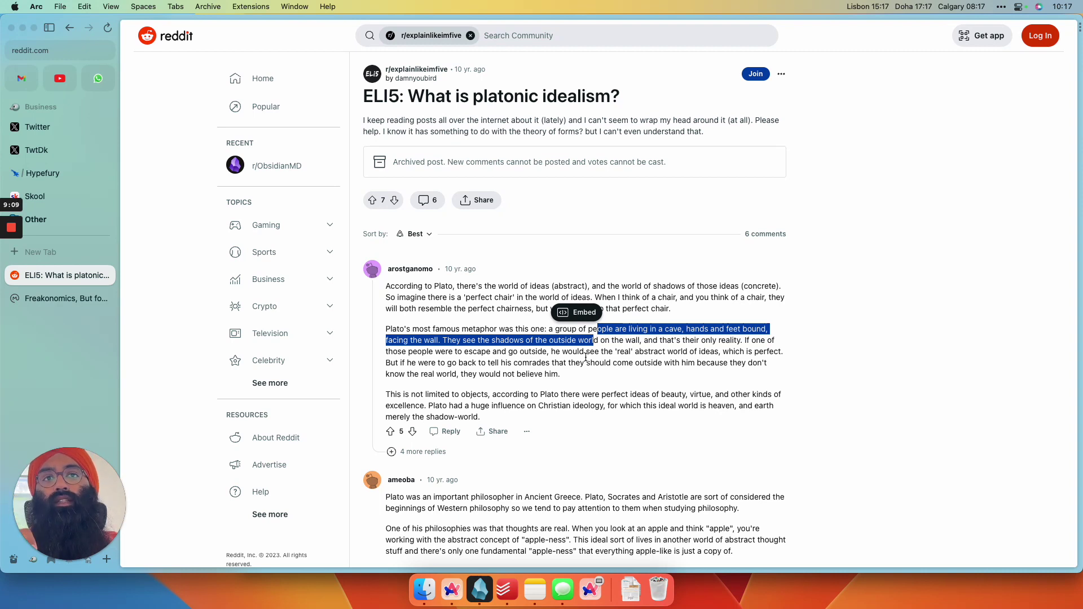
left_click_drag(585, 362, 588, 333)
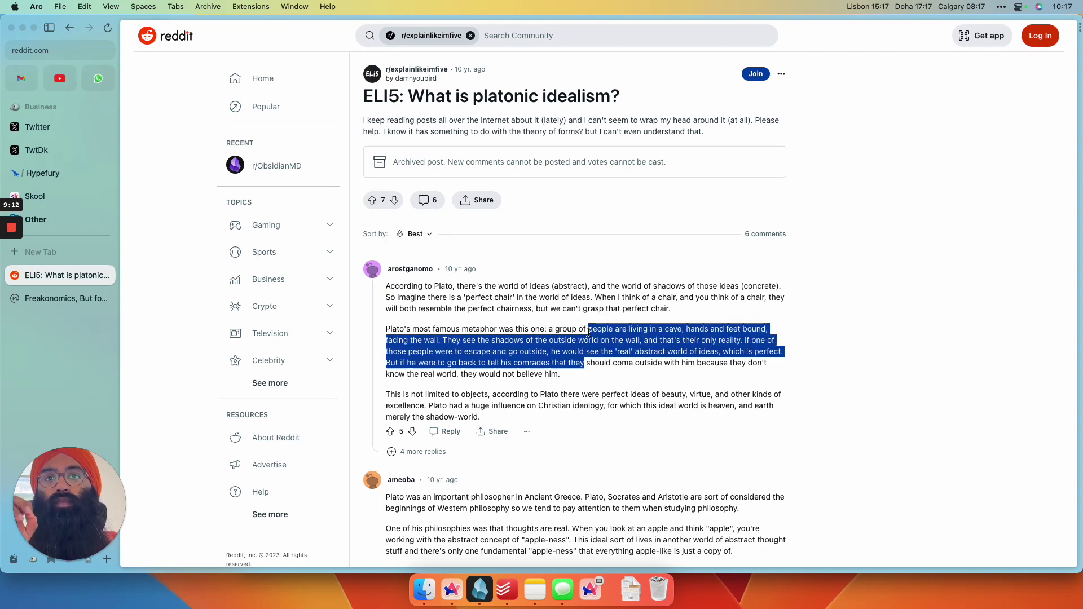
left_click(580, 381, "shift")
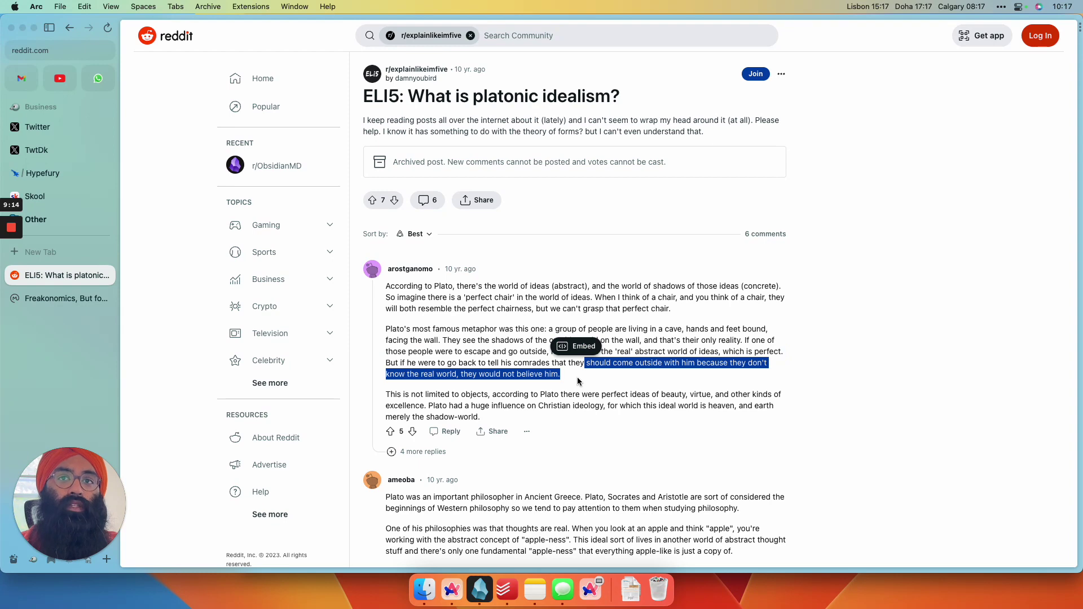
left_click(578, 391)
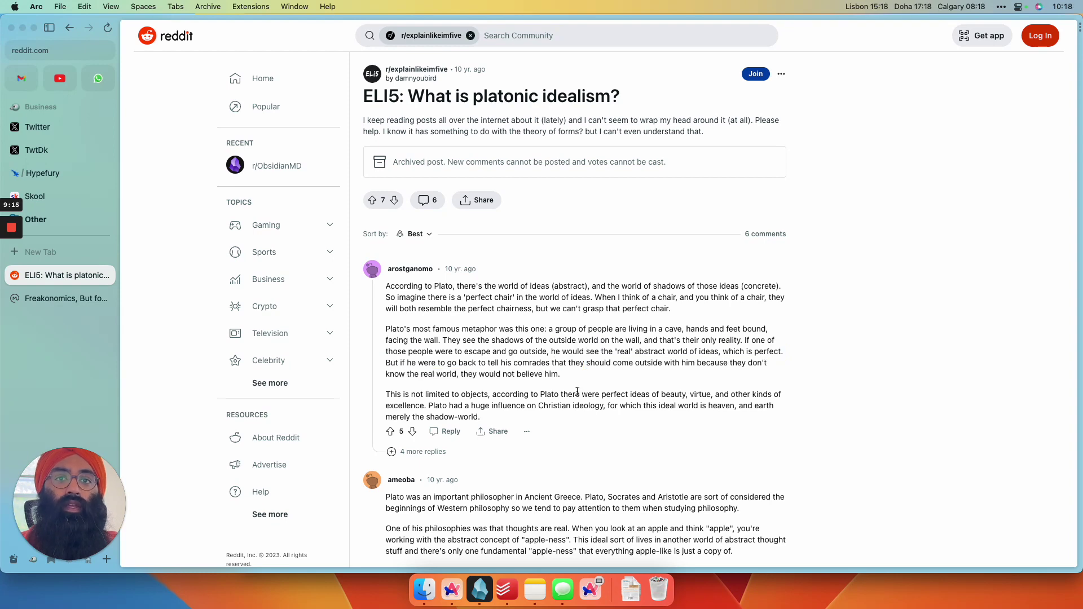
Add an outdented bullet: we instinctively know a perfect business model should exist, but experts' views vary infinitely
left_click(479, 599)
left_click(838, 437)
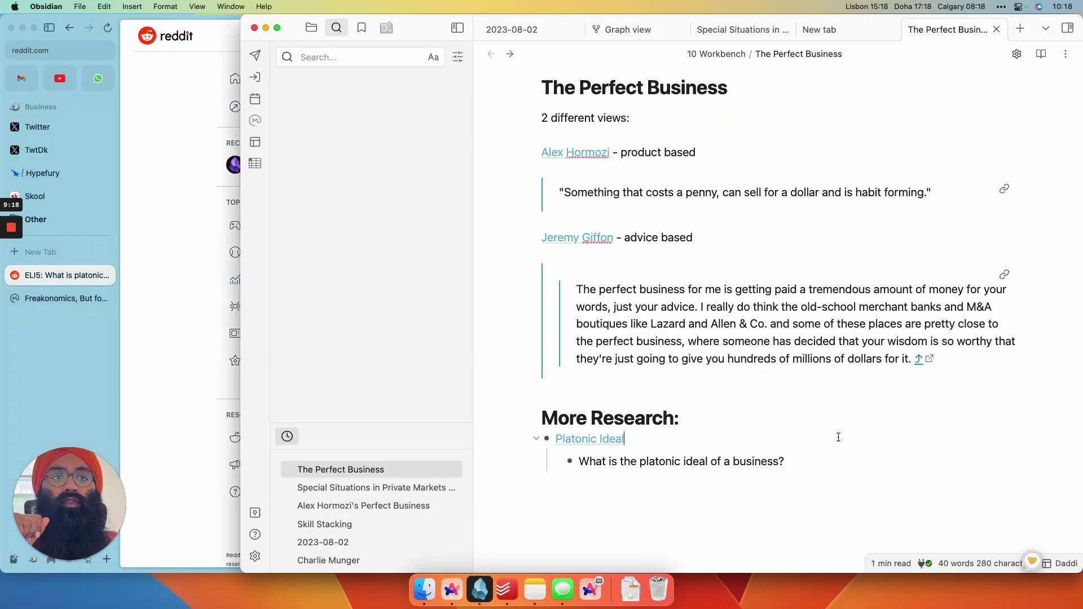
left_click(833, 454)
key("Return")
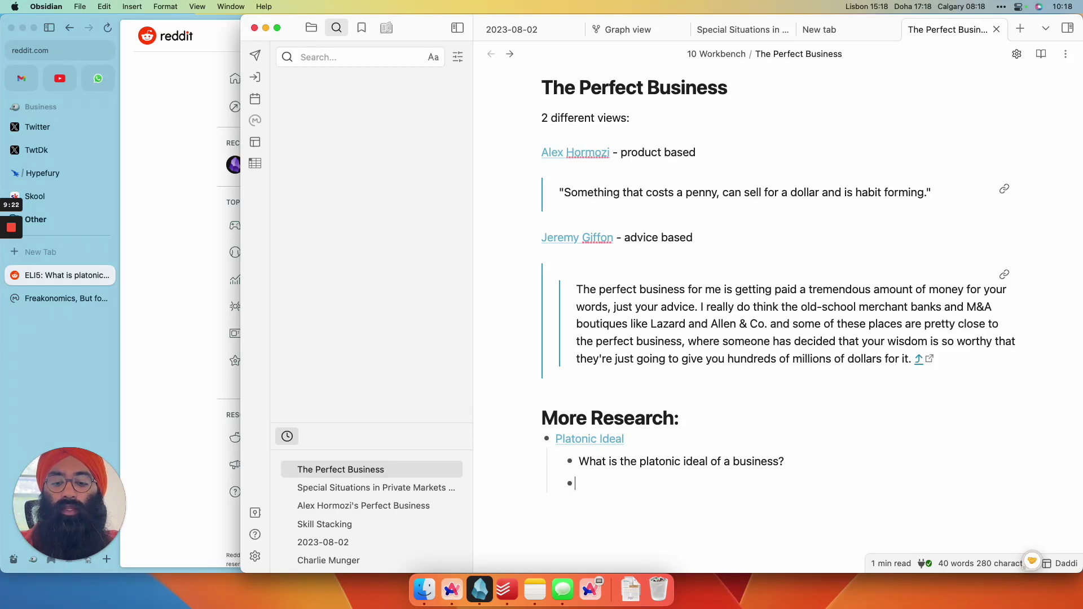
type("We all")
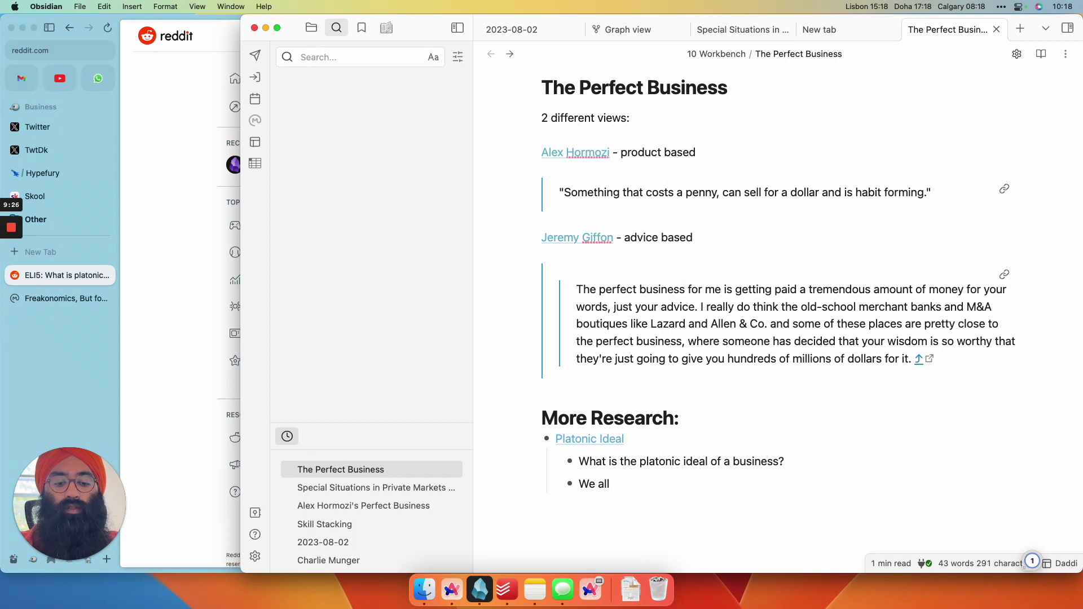
type(" institu")
key("BackSpace")
key("BackSpace")
key("BackSpace")
key("BackSpace")
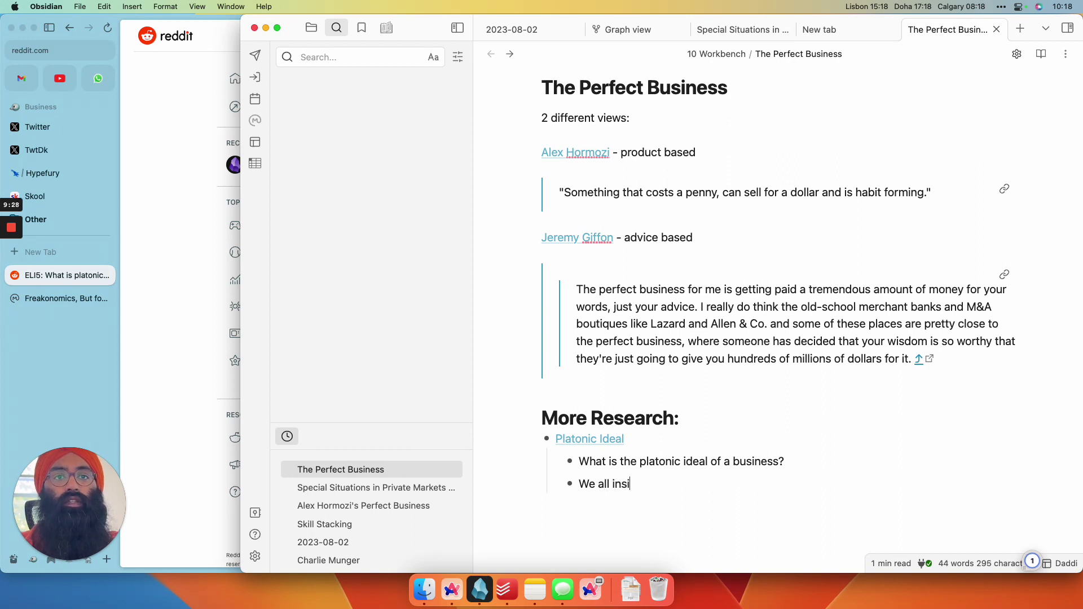
type("tinc")
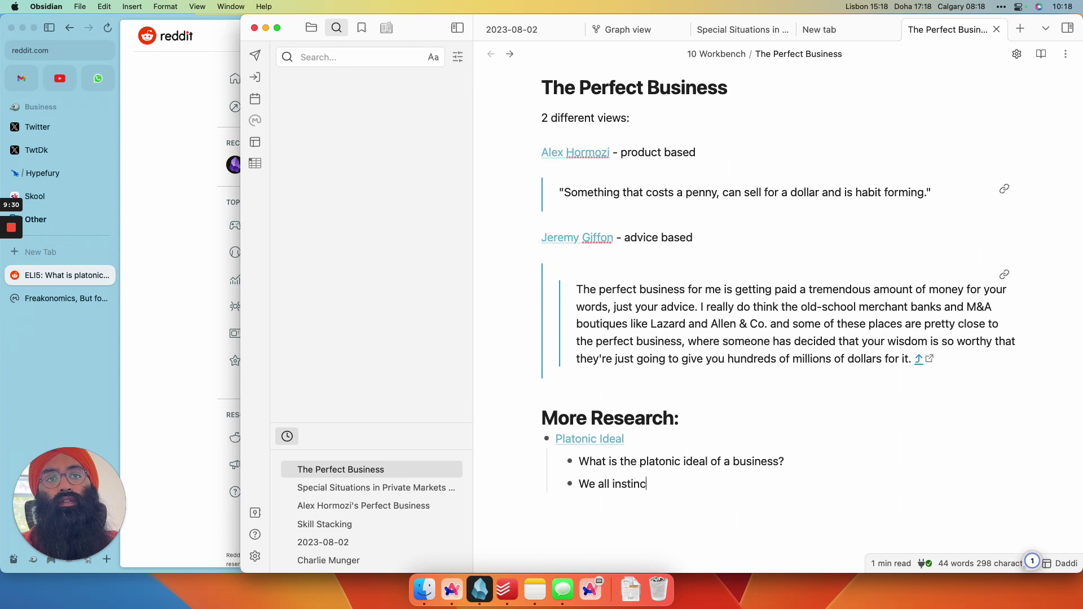
type("itively know ther")
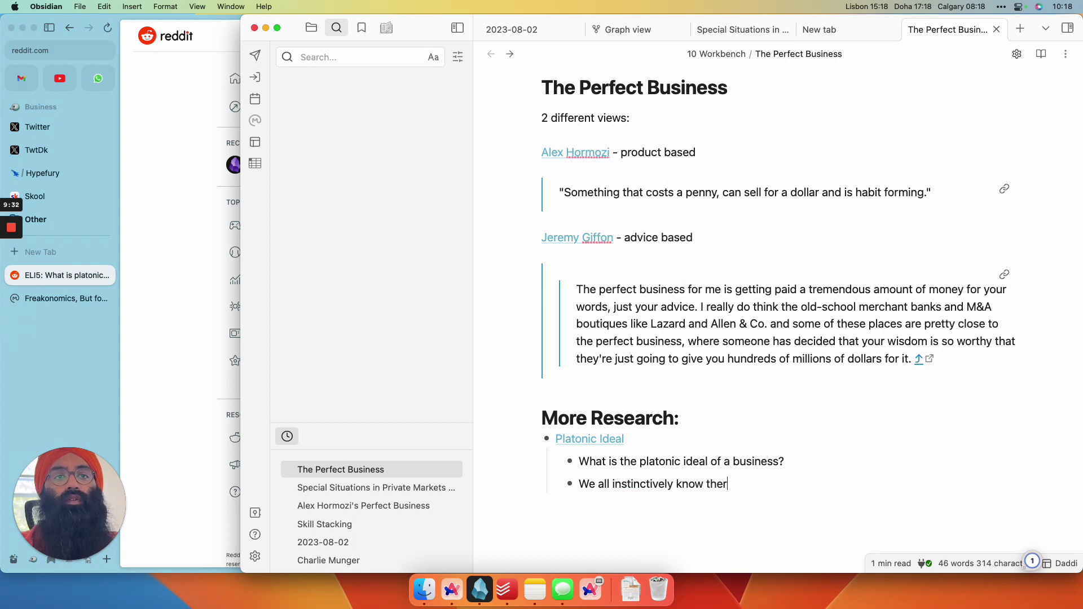
type("e ishould be a perfo")
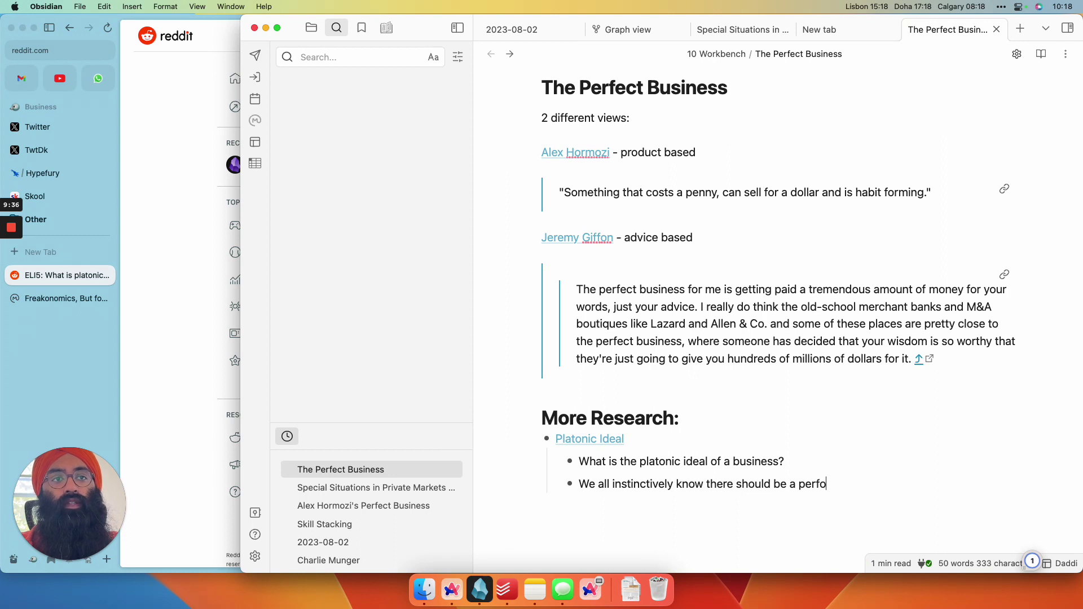
key("BackSpace")
type("ect busine")
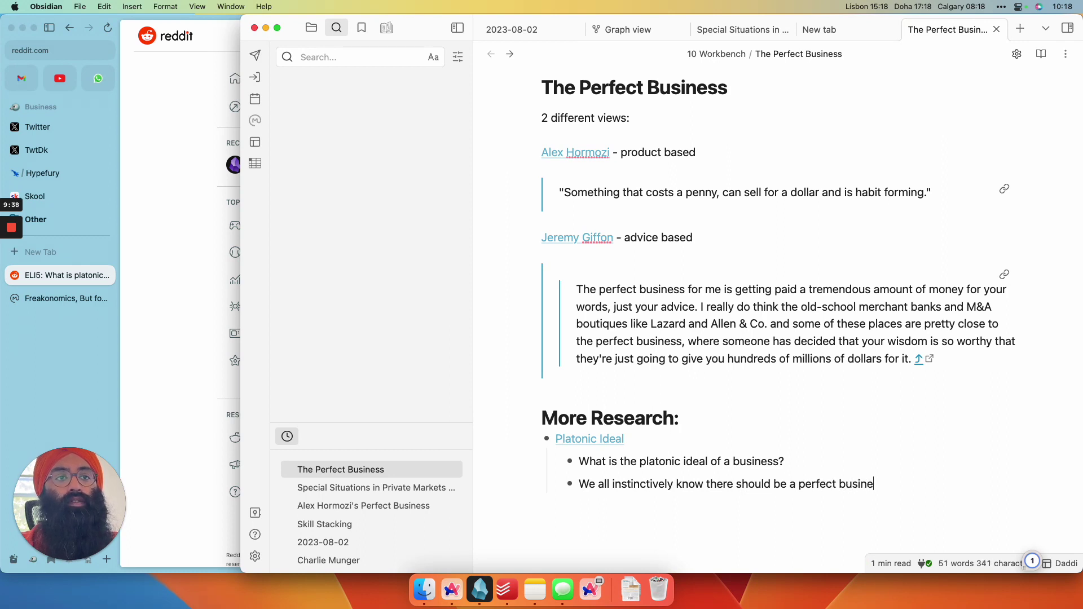
type("ss model, but ")
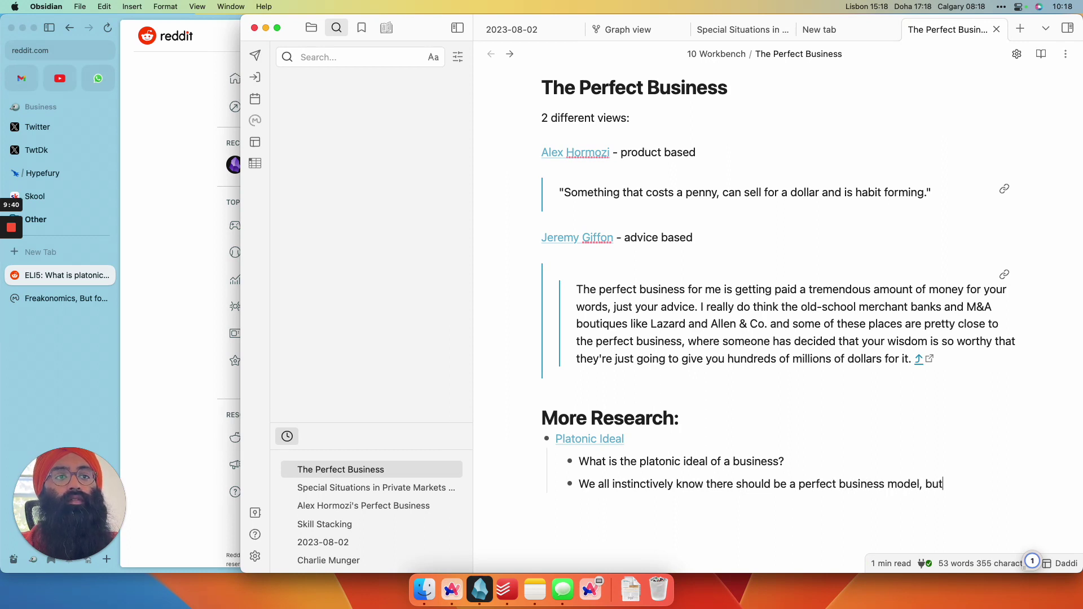
type("experts vi")
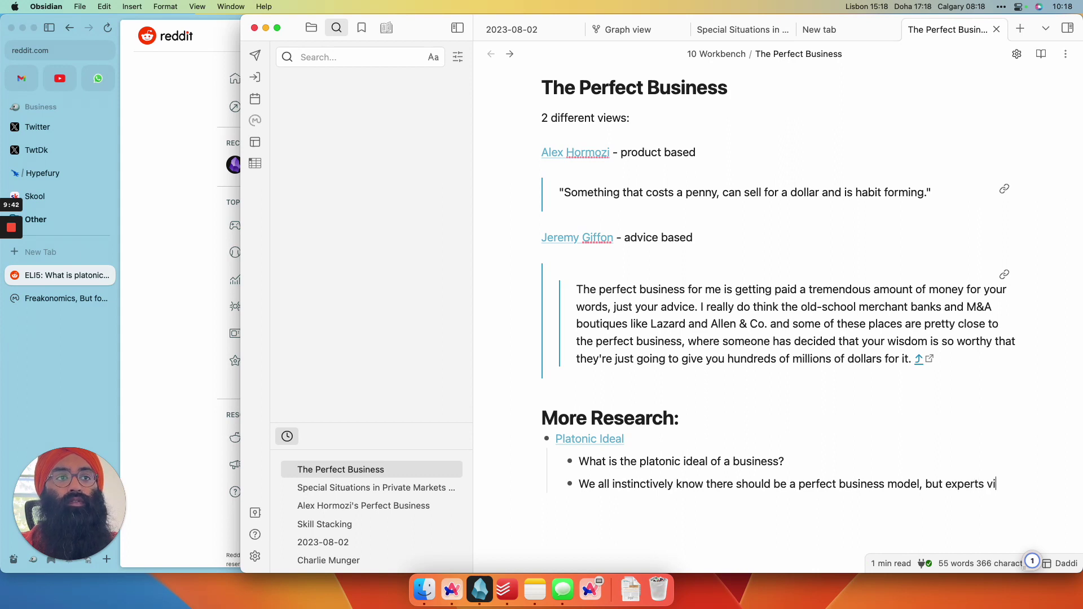
type("ews on what ")
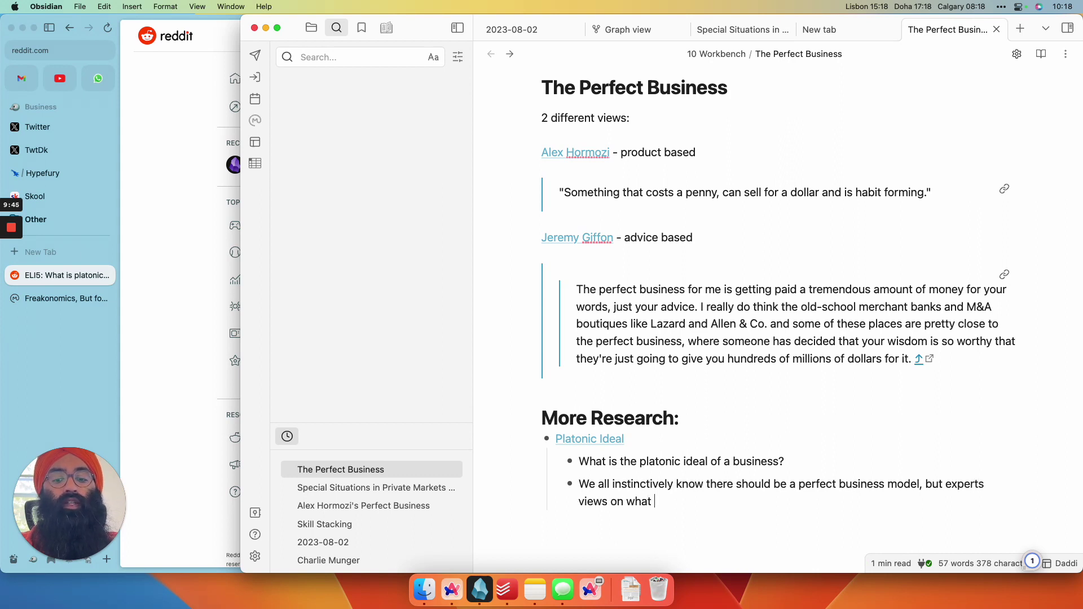
type("exactly that is vary ")
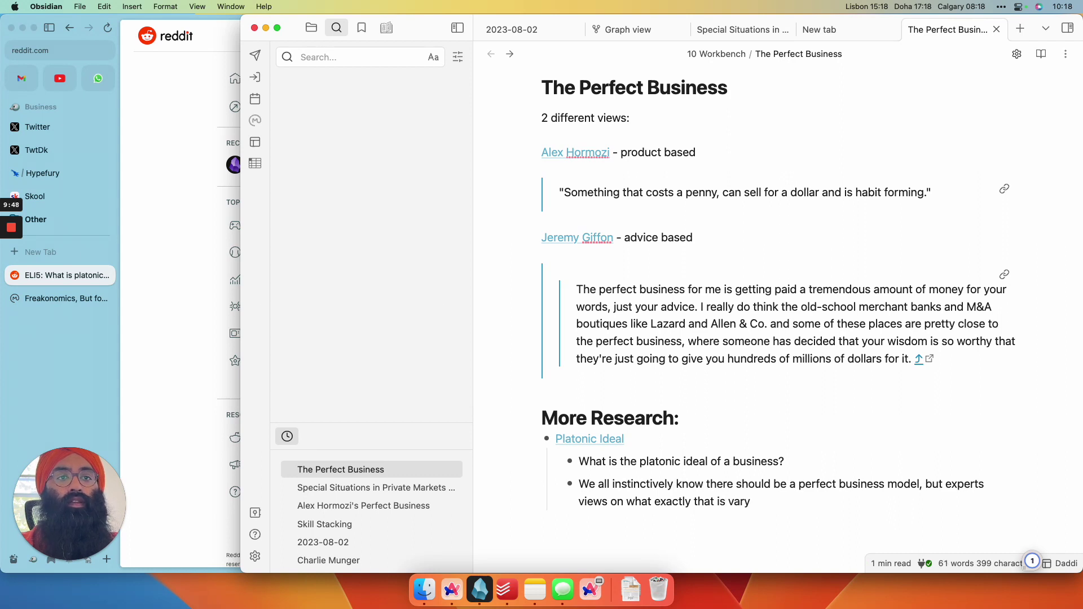
type("infinic")
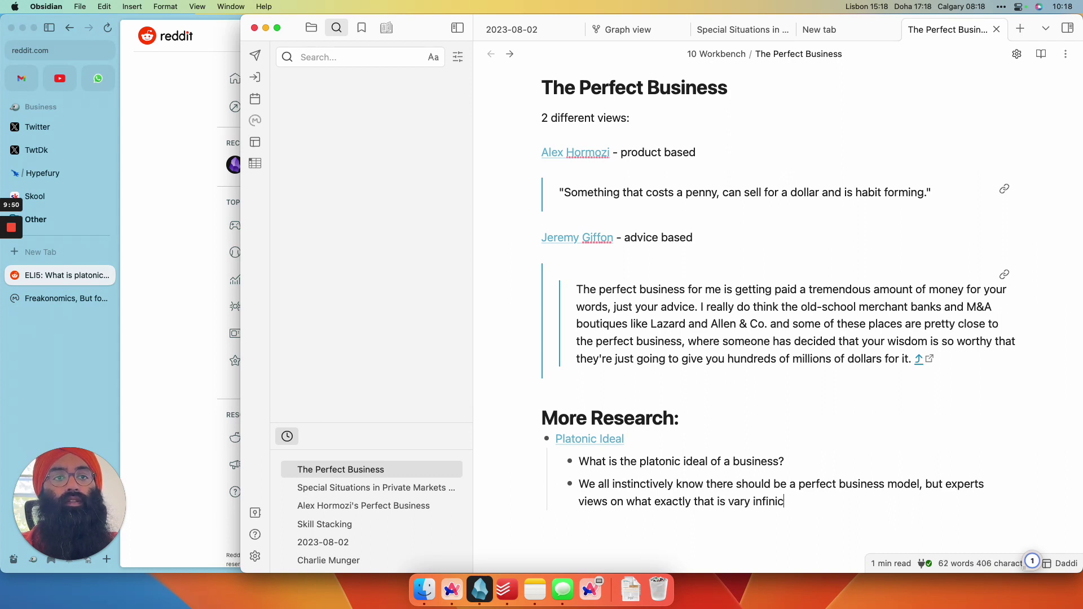
key("BackSpace")
type("tely")
key("shift+Tab")
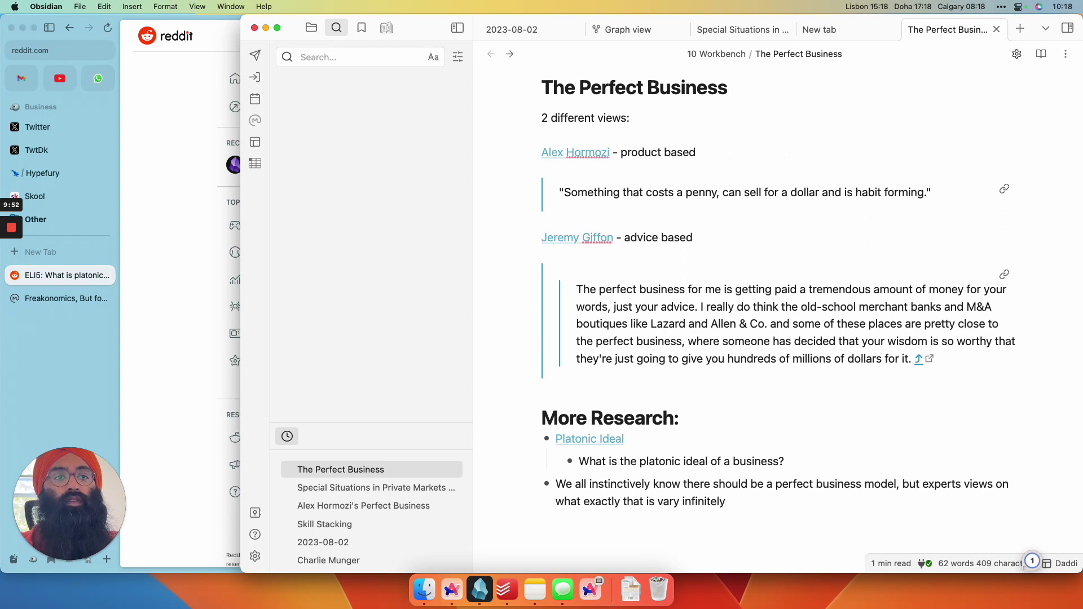
Move the expert-views sentence out of the research list to just under the note title
left_click_drag(734, 507, 556, 486)
key("super+c")
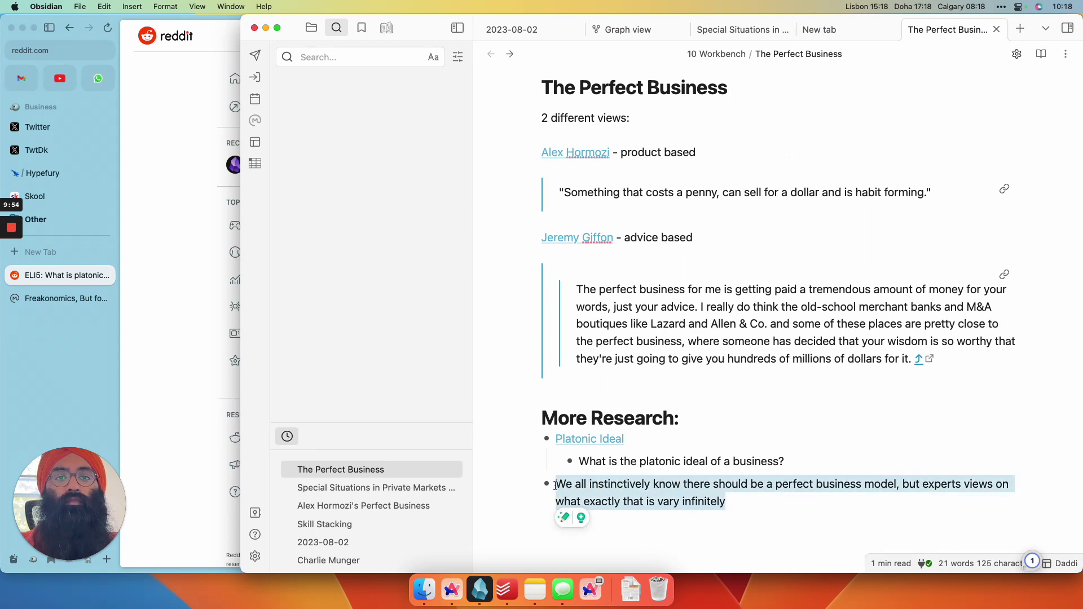
key("BackSpace")
key("BackSpace")
key("BackSpace")
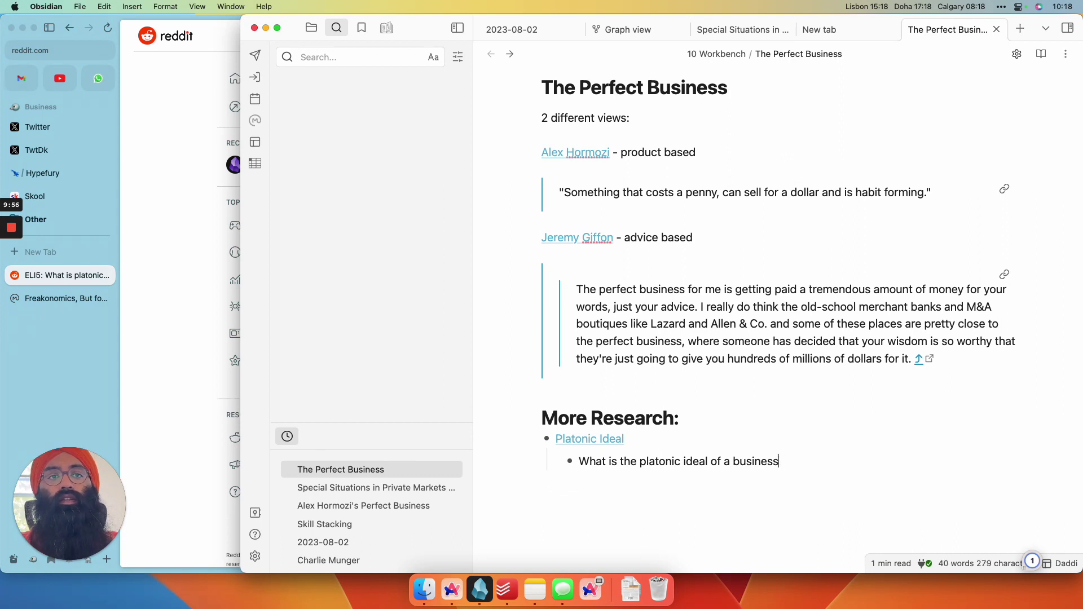
key("Return")
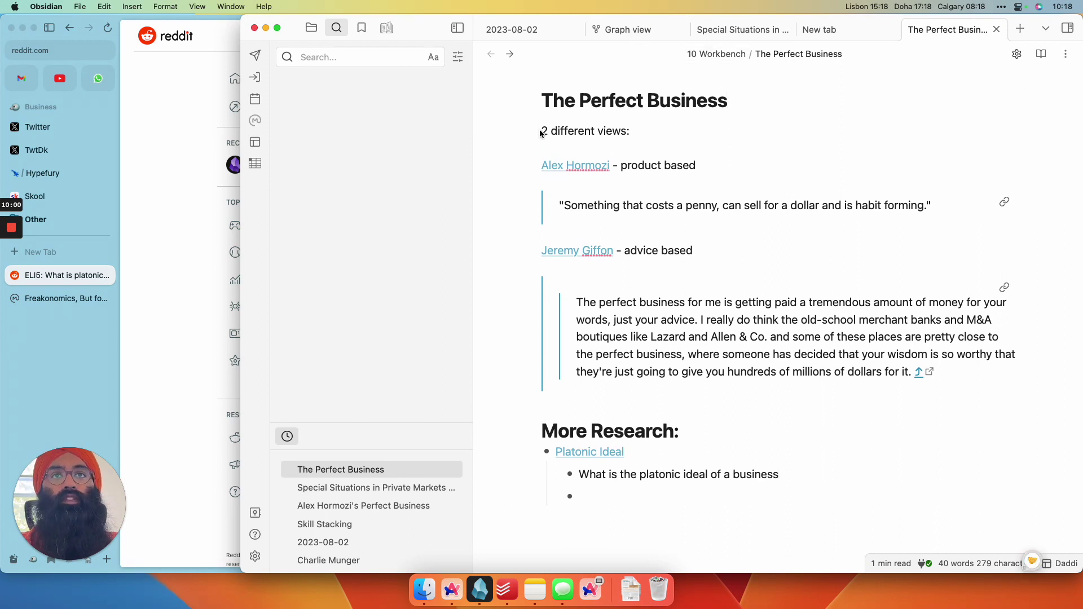
key("Return")
key("Return")
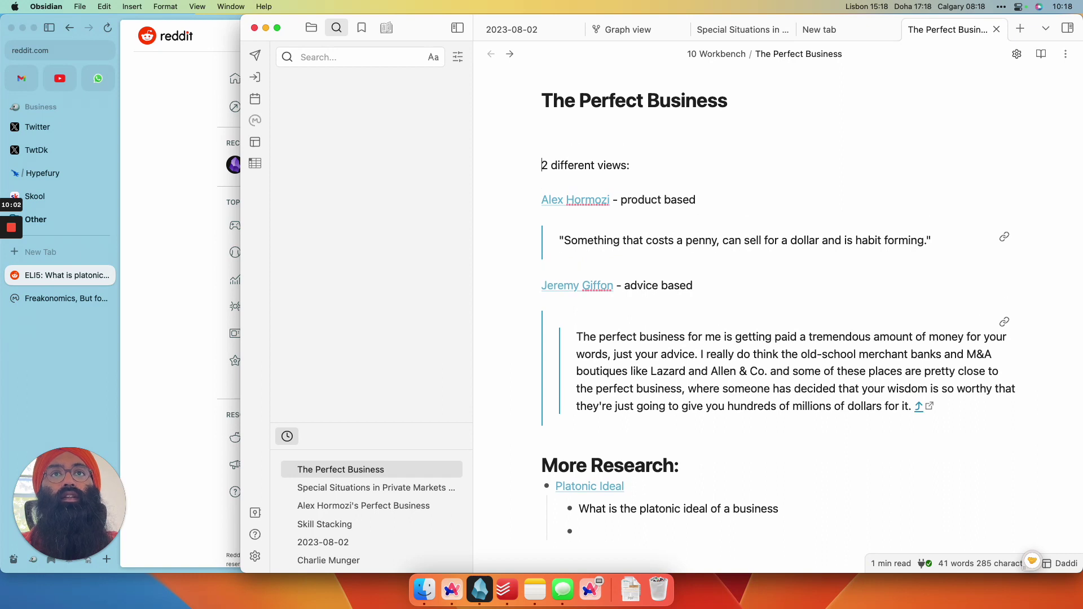
key("super+v")
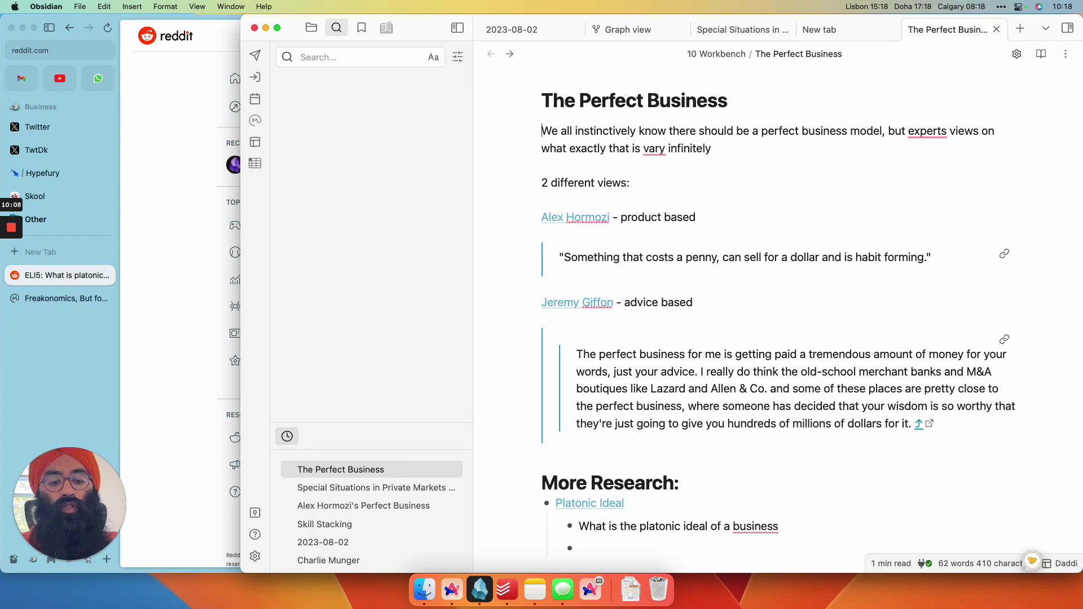
Make the sentence a quote block tagged [info], trying a line break and a '!' before info
type(">[")
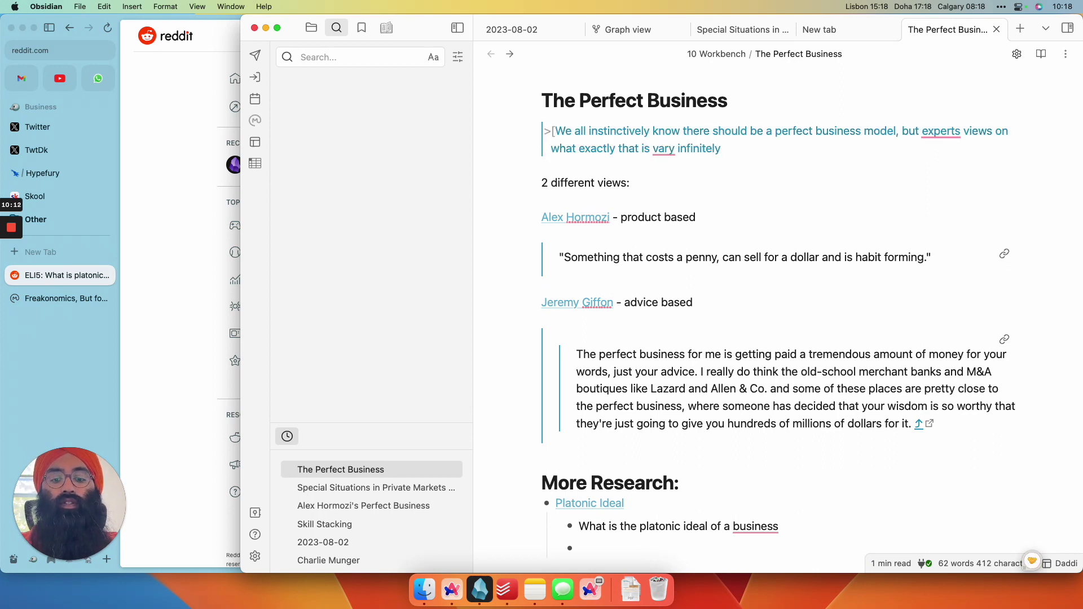
type(" info")
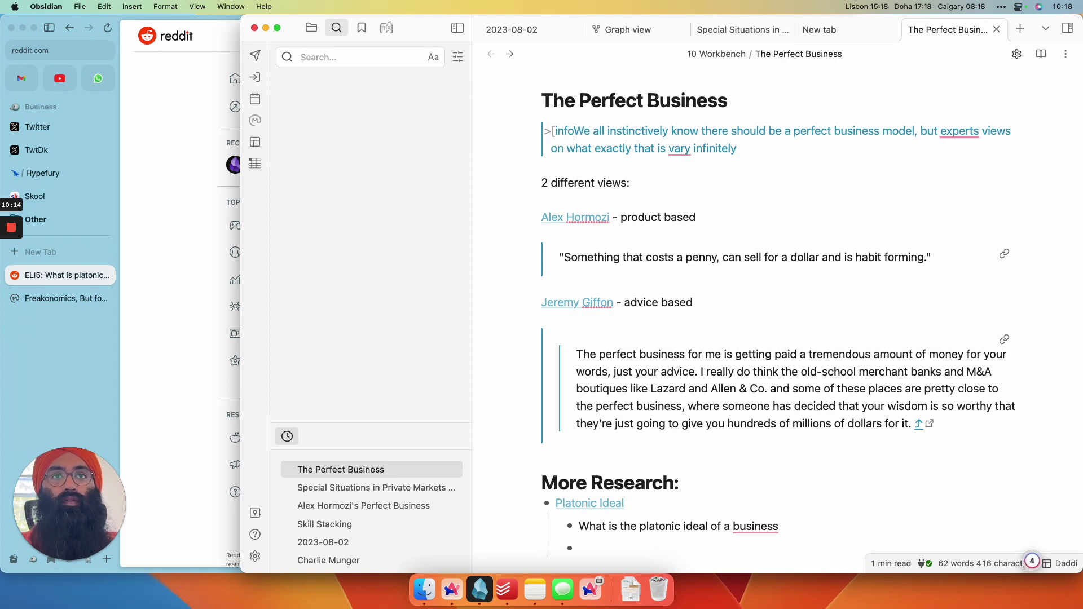
type("]")
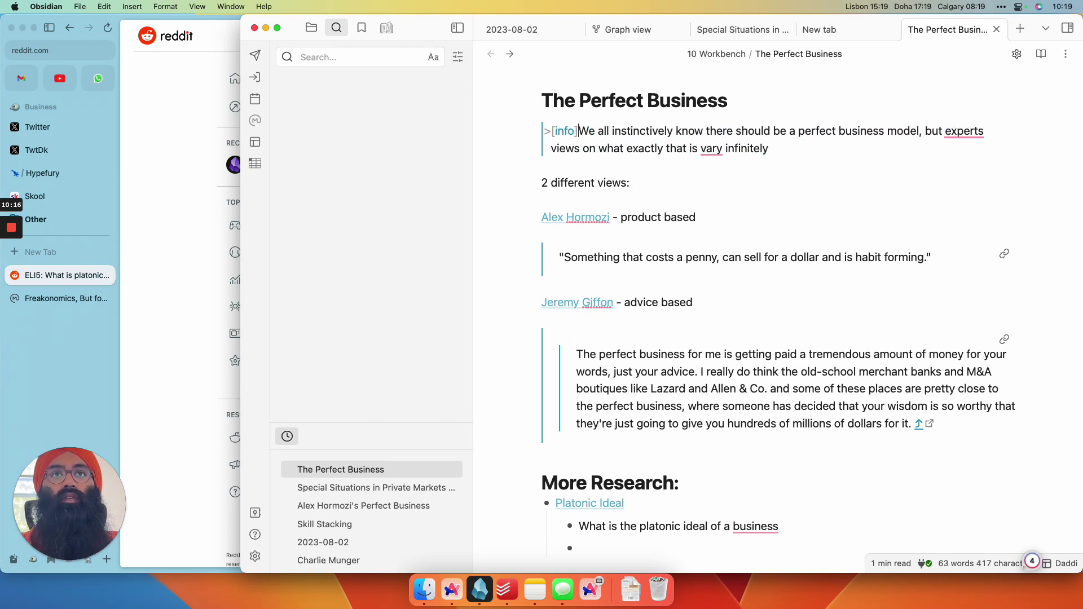
key("Return")
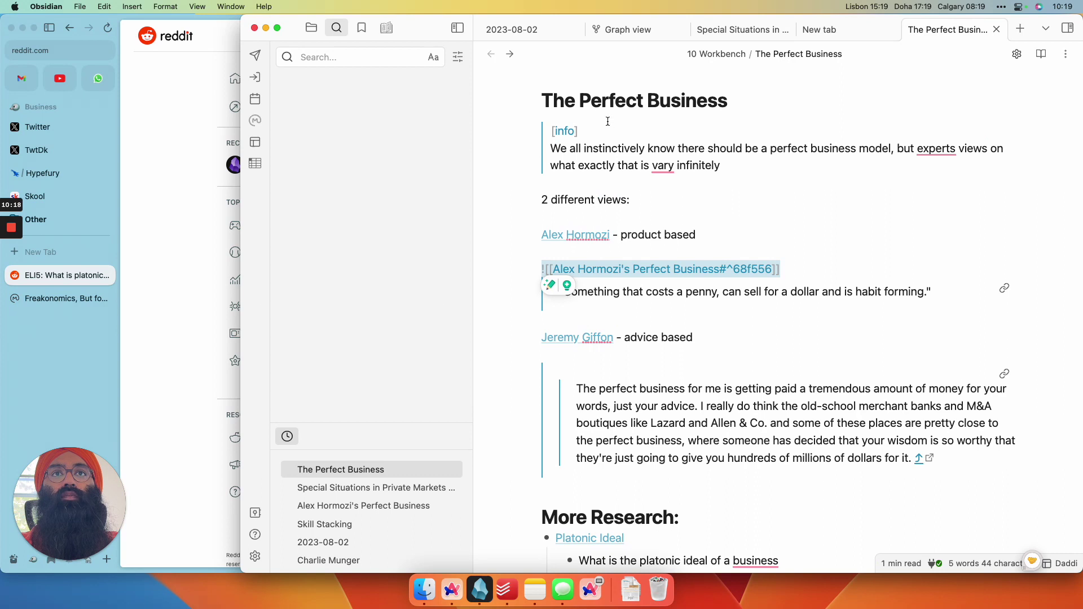
key("BackSpace")
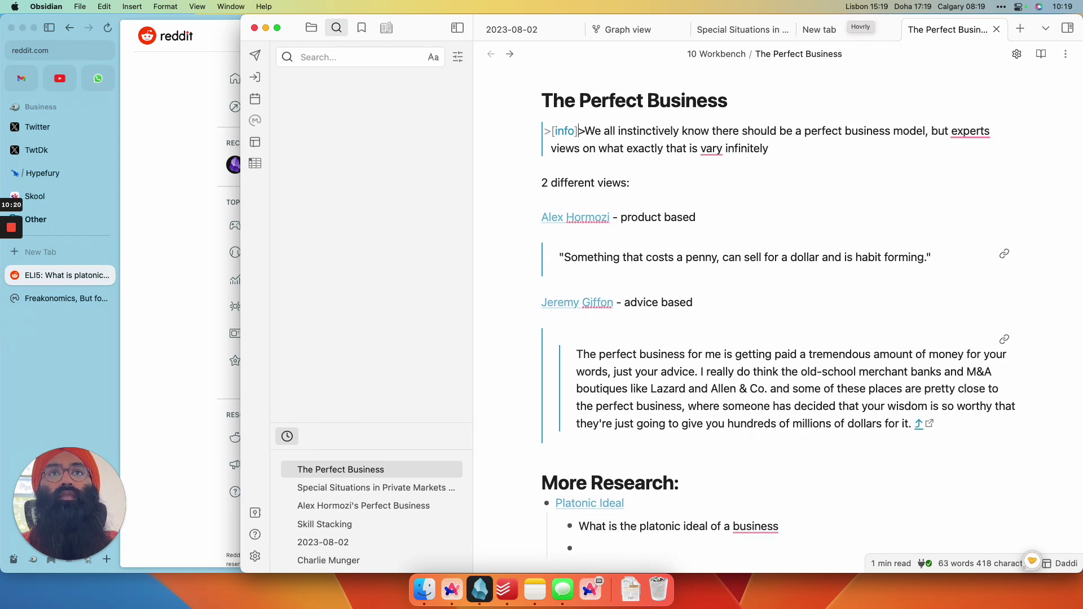
key("BackSpace")
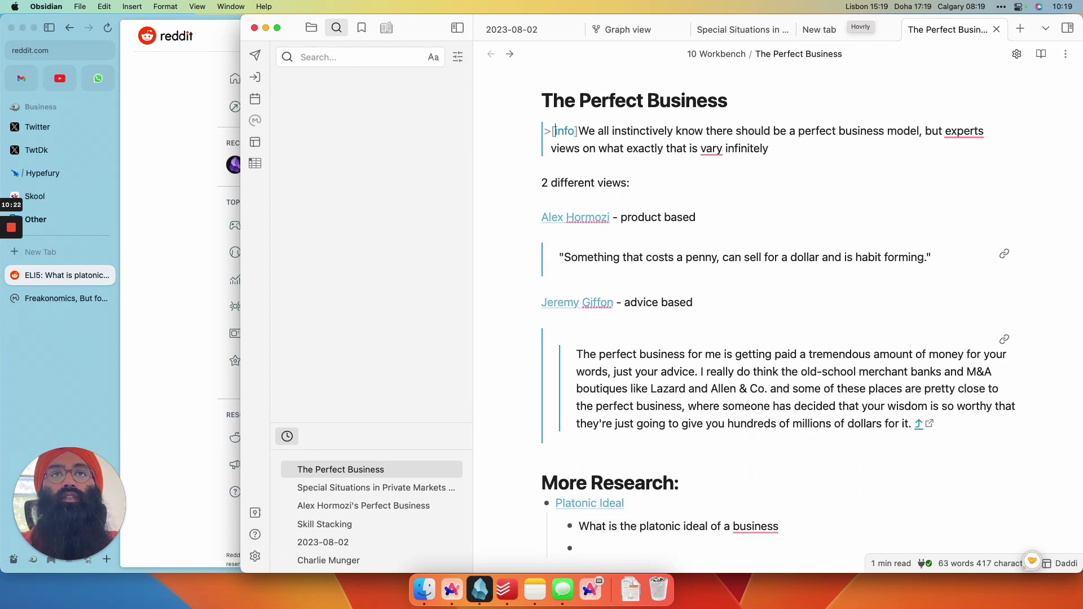
type("![")
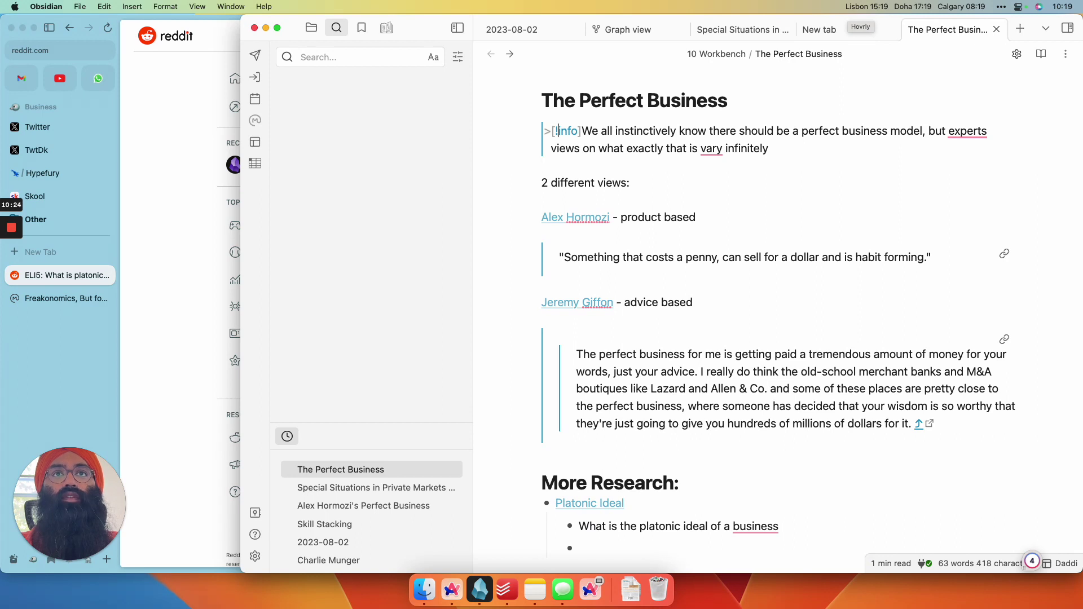
type("!")
key("BackSpace")
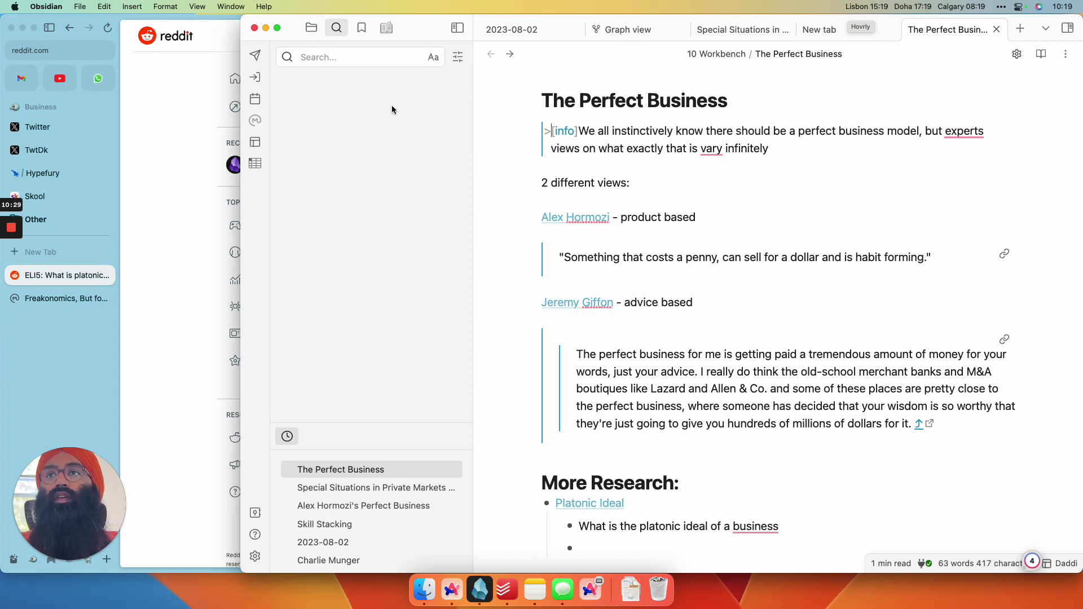
Search 'obsidian callouts' in Arc and open the Callouts page on help.obsidian.md
left_click(59, 261)
left_click(59, 260)
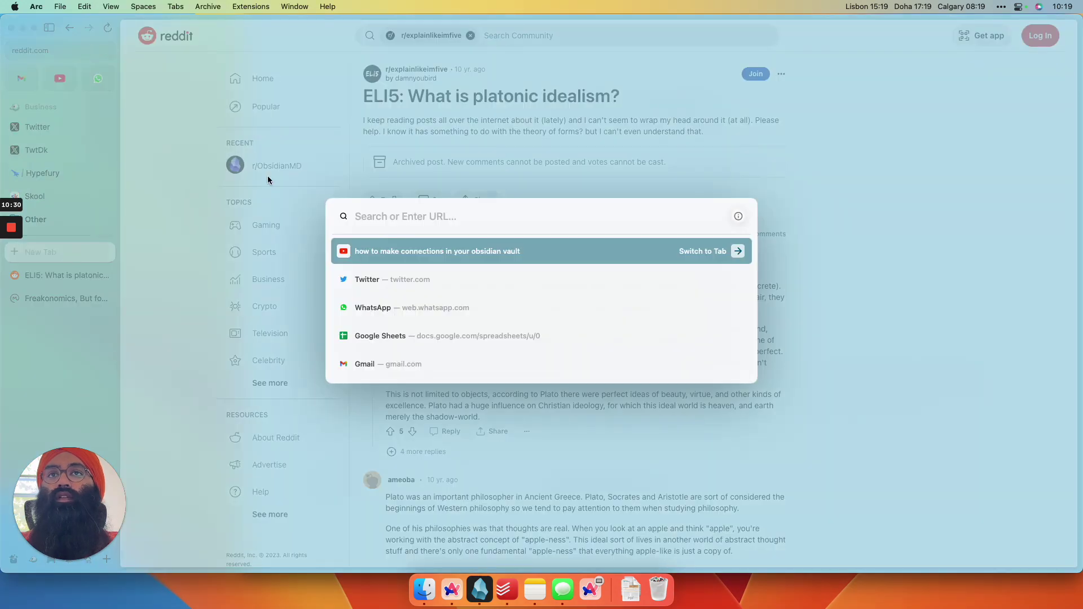
type("obsidian ")
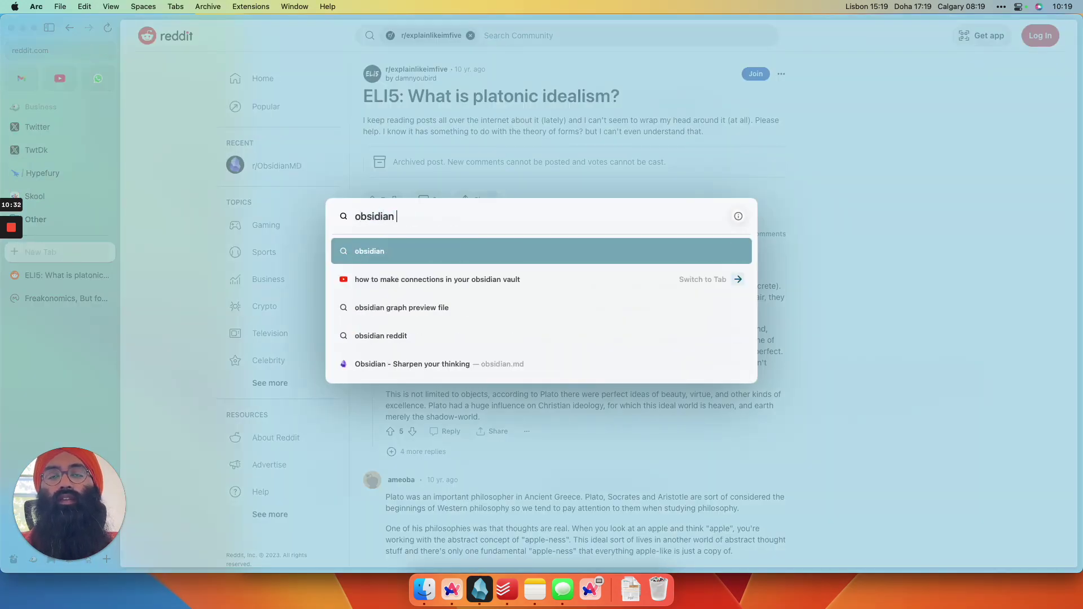
type("callouts")
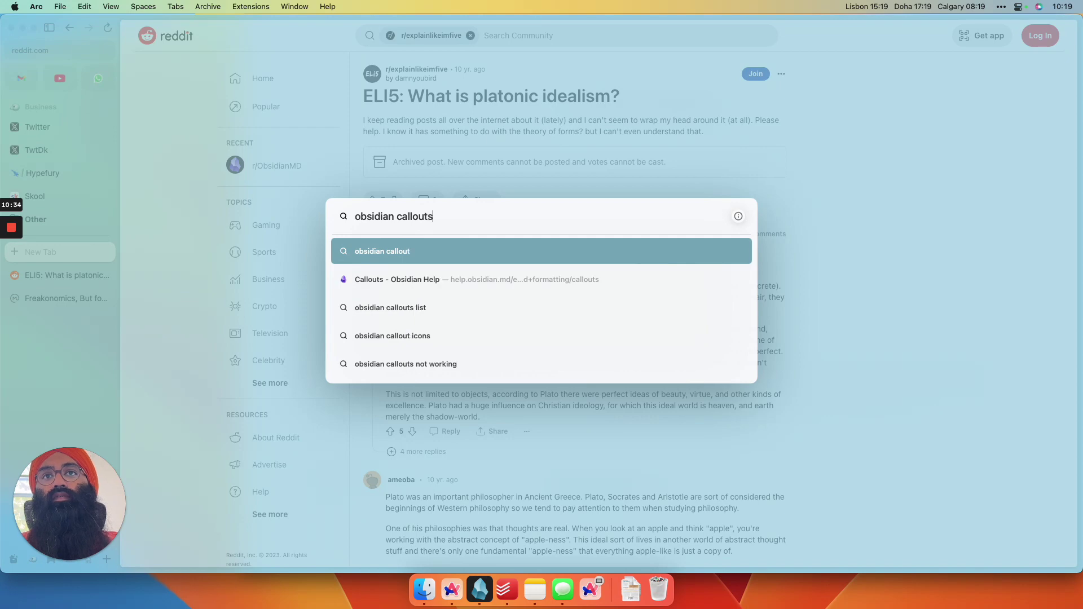
key("Return")
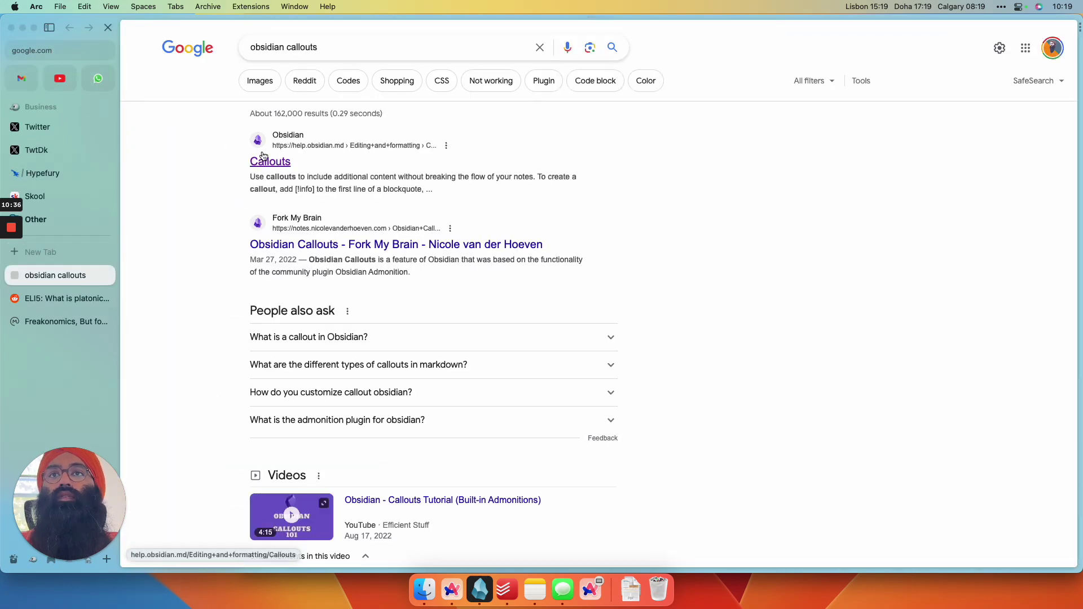
left_click(272, 161)
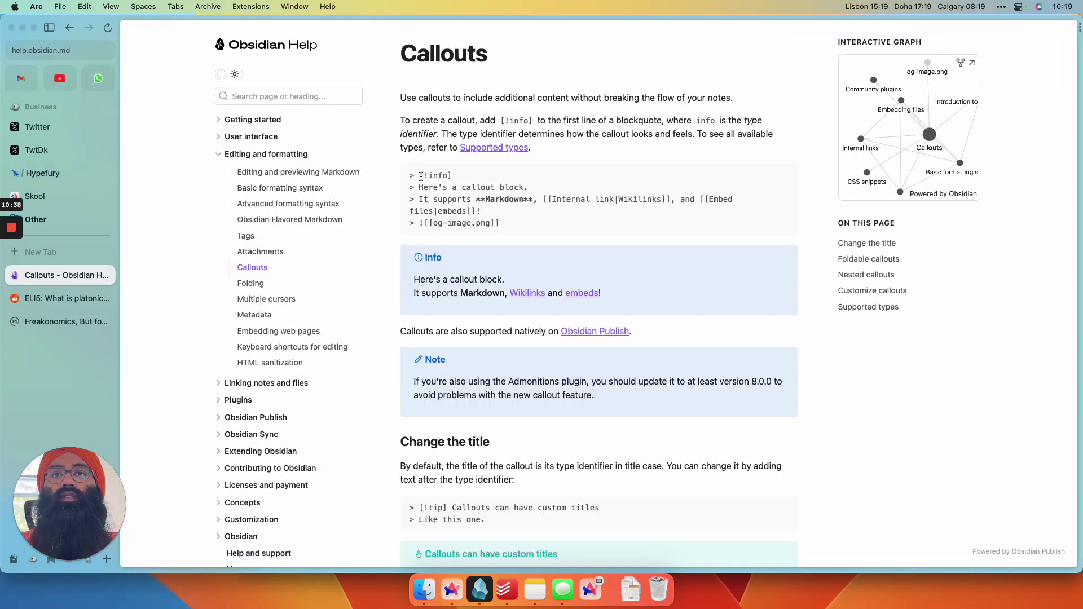
left_click(479, 589)
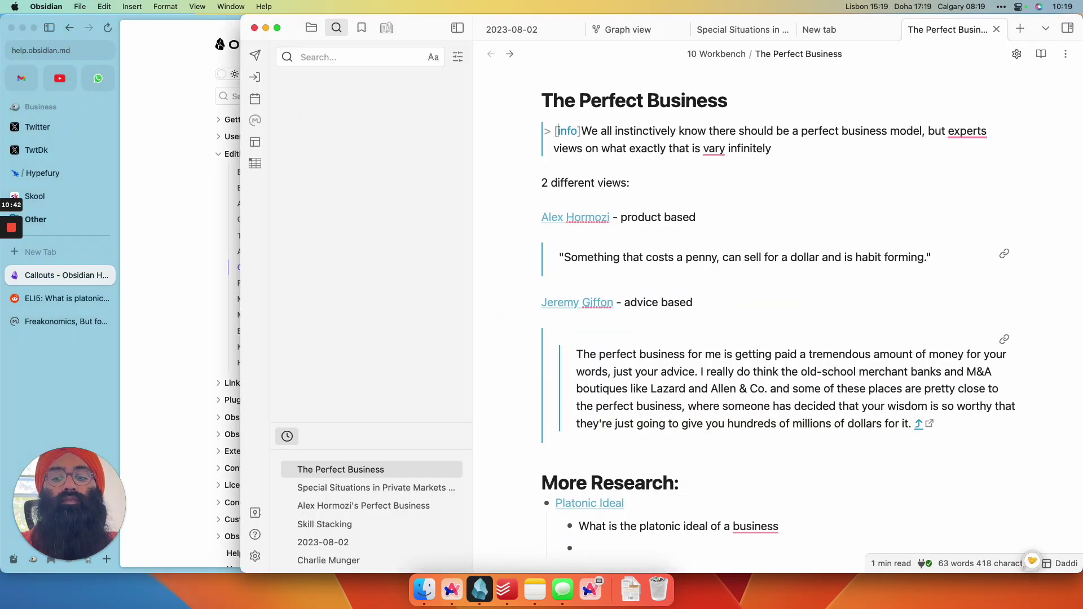
Put the [!info] header on its own line, then change it to [!idea] to render an Idea callout
type("!")
left_click(585, 131)
key("Return")
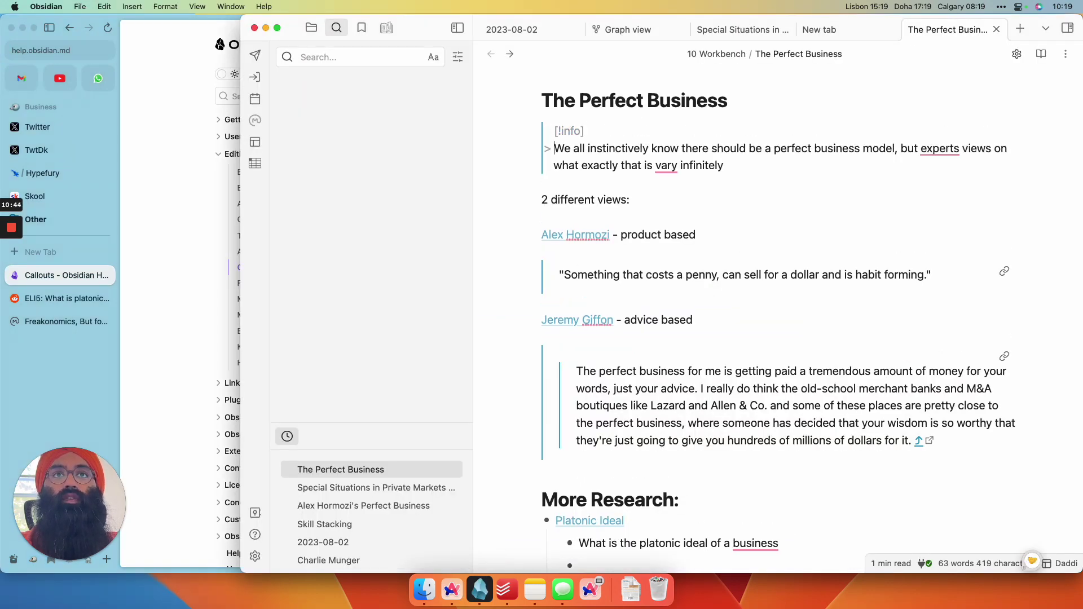
left_click(749, 204)
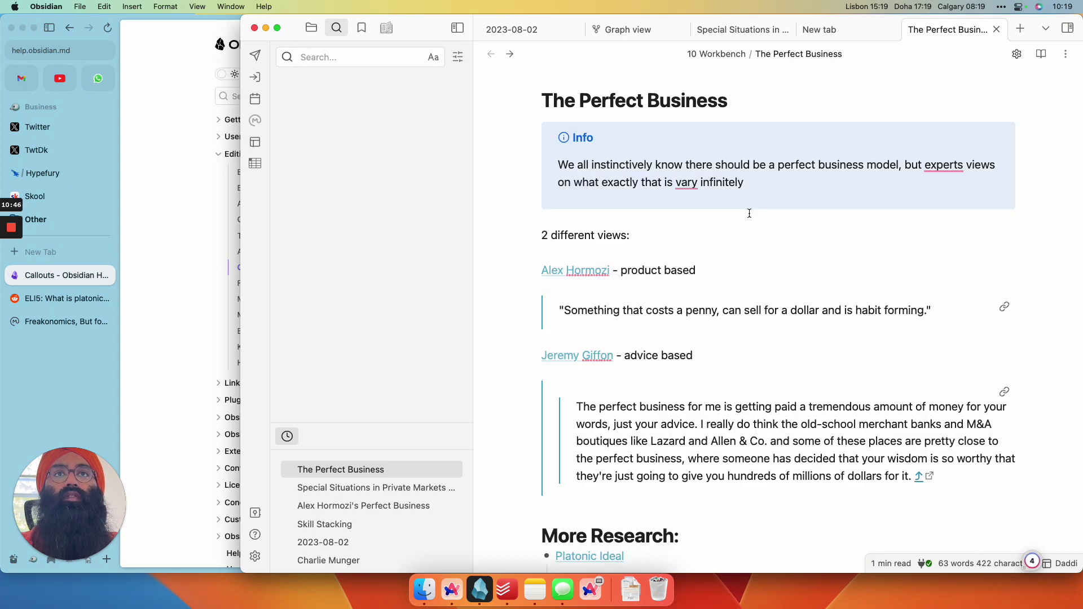
left_click(719, 123)
left_click(582, 131)
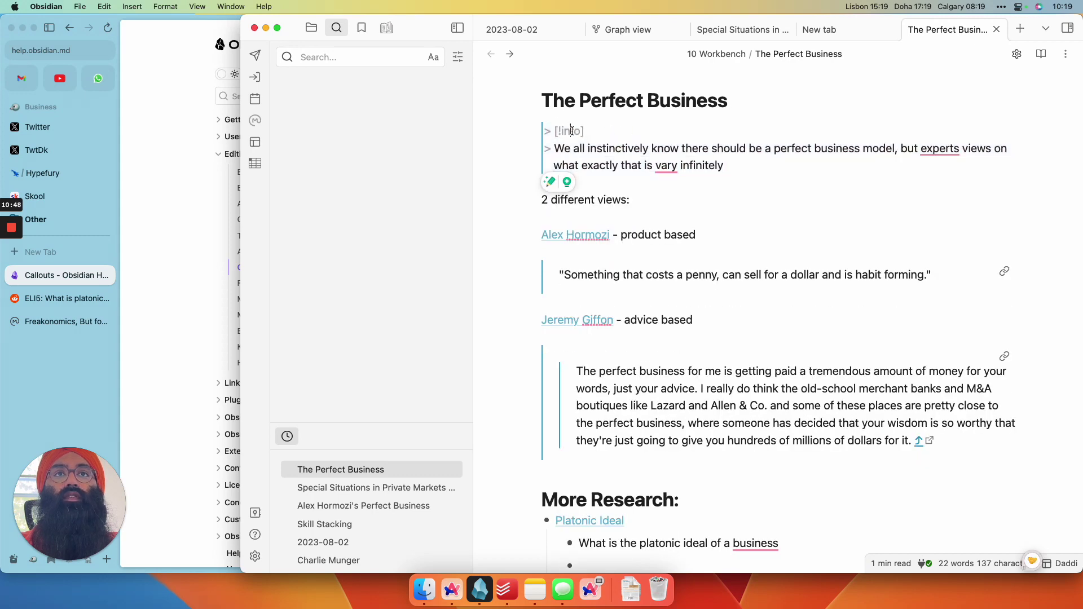
key("BackSpace")
key("BackSpace")
key("BackSpace")
type("dea")
left_click(728, 228)
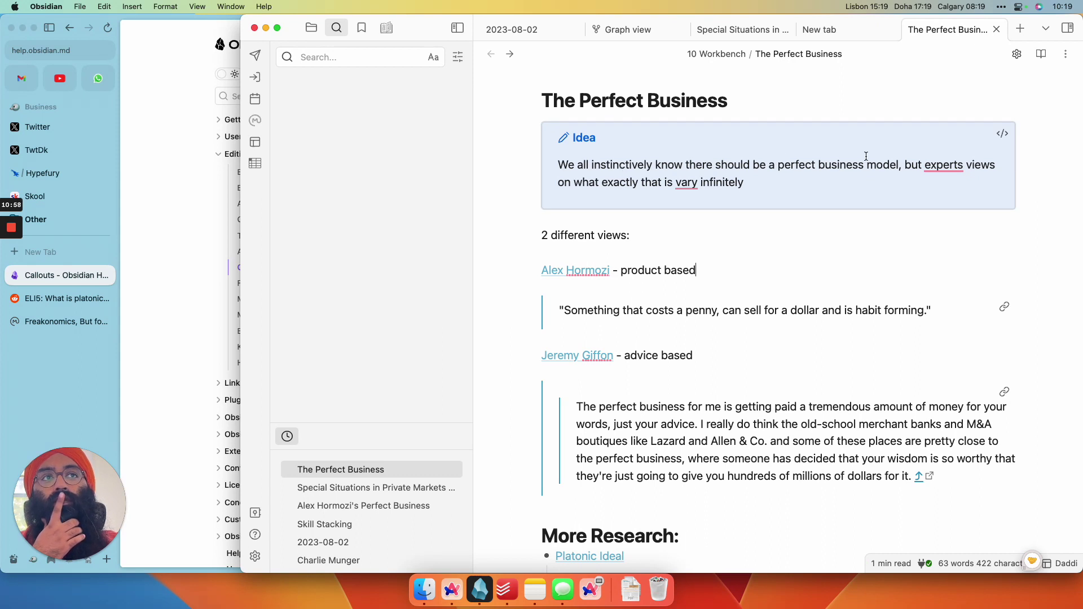
Dismiss the Grammarly suggestion cards, including the spelling flag on 'experts'
mouse_move(940, 167)
left_click(945, 199)
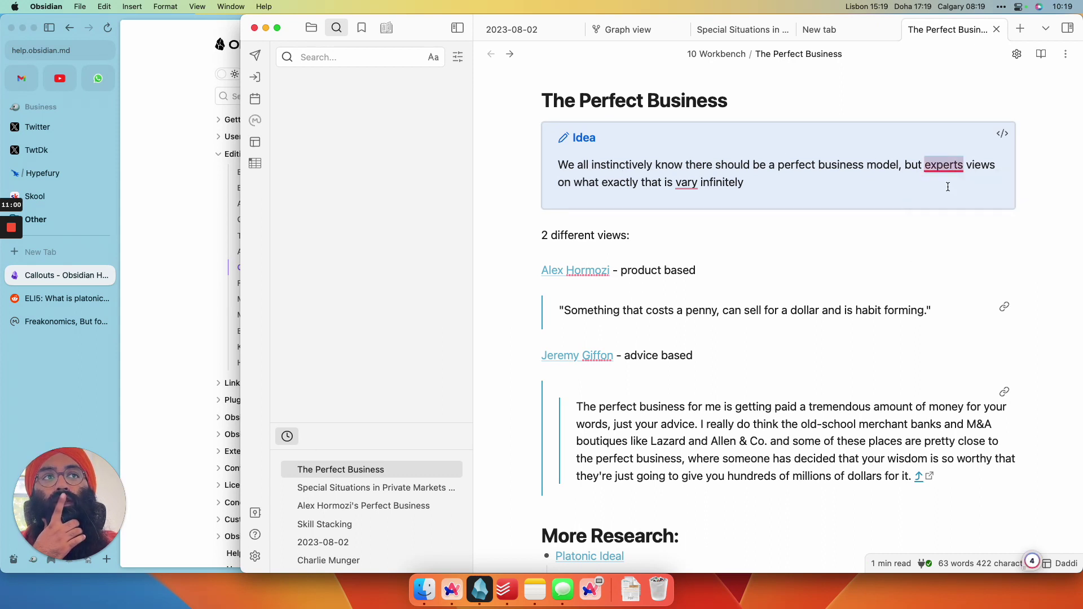
mouse_move(685, 182)
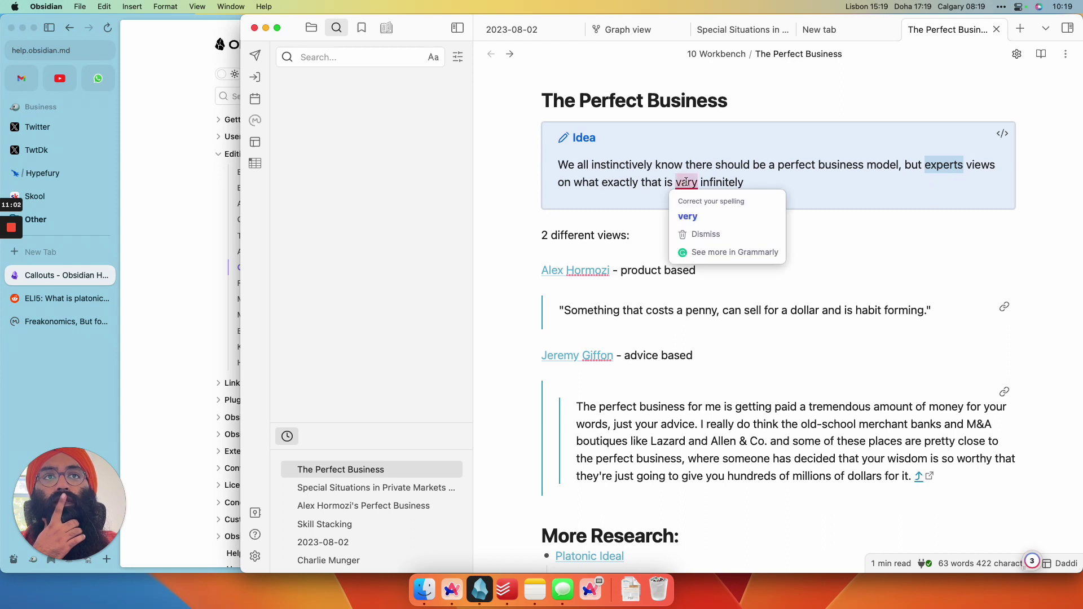
left_click(652, 226)
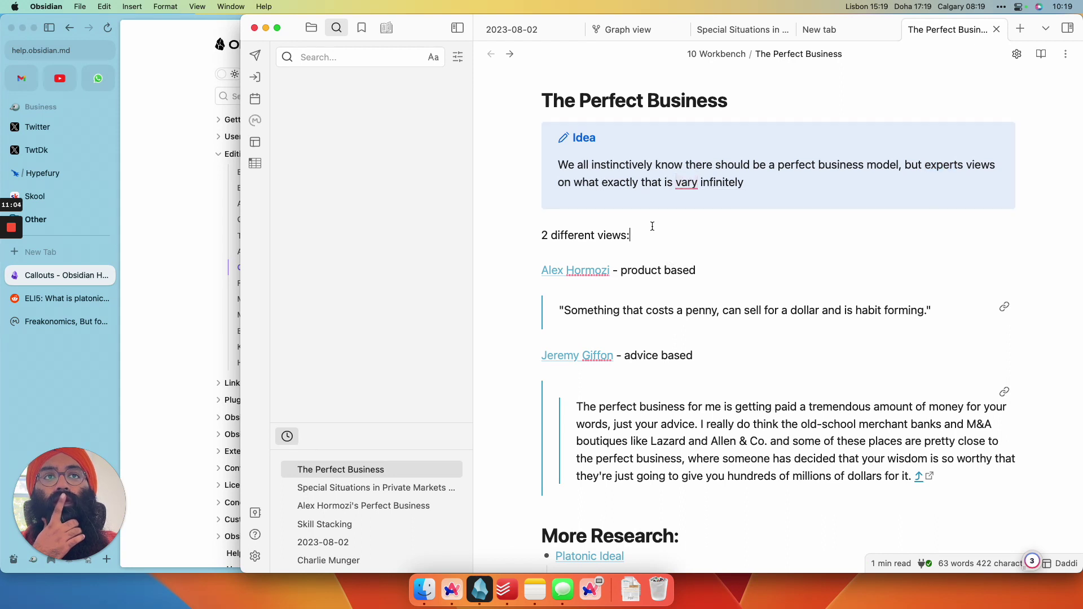
Replace 'different' in the views line with "I've recently come across"
double_click(569, 235)
key("BackSpace")
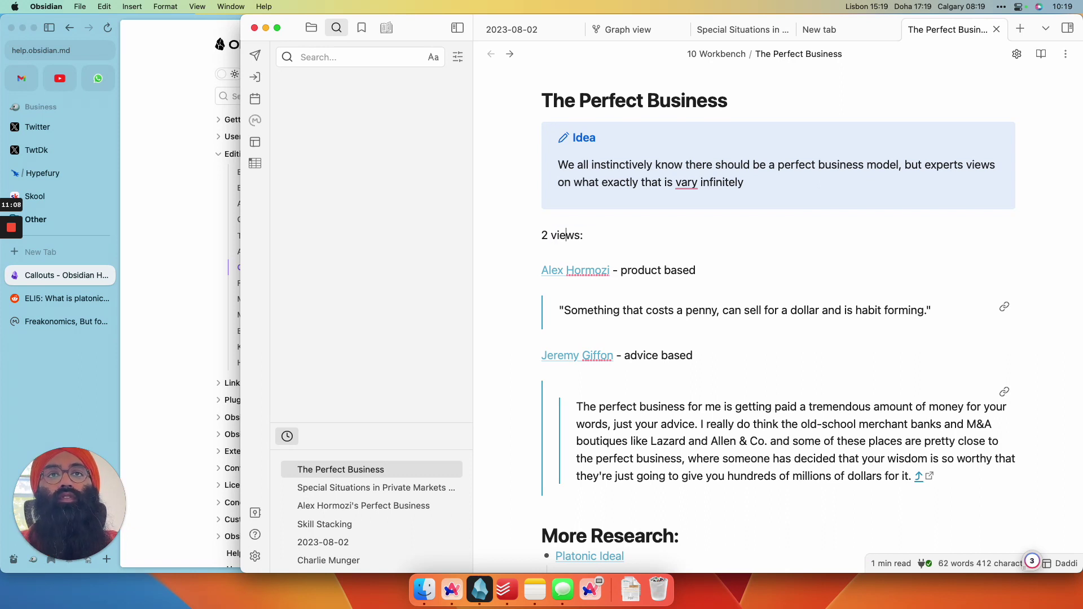
type("I've recen")
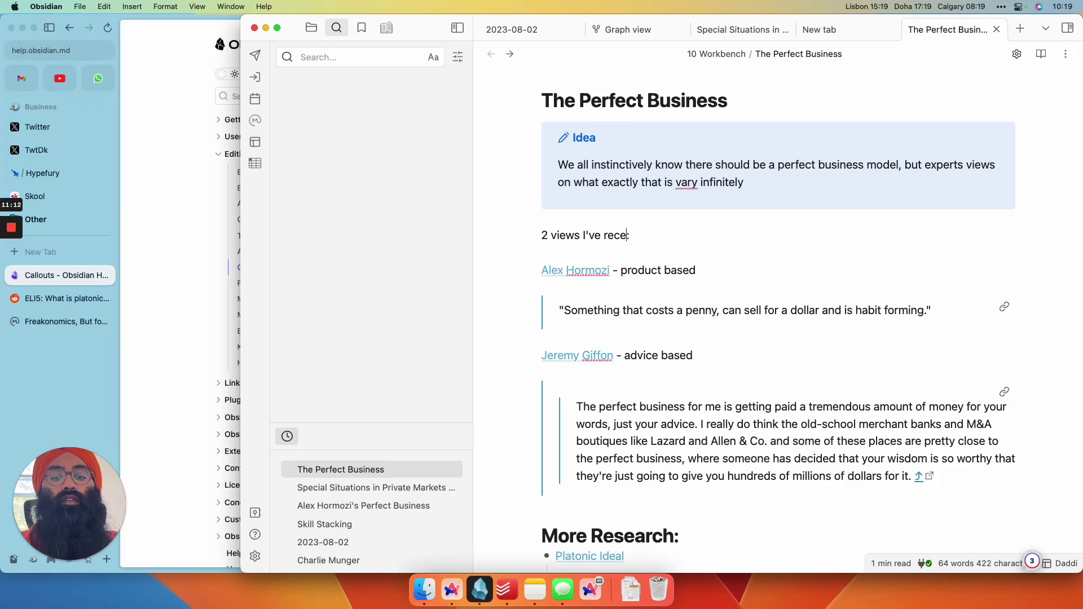
type("tly come across:")
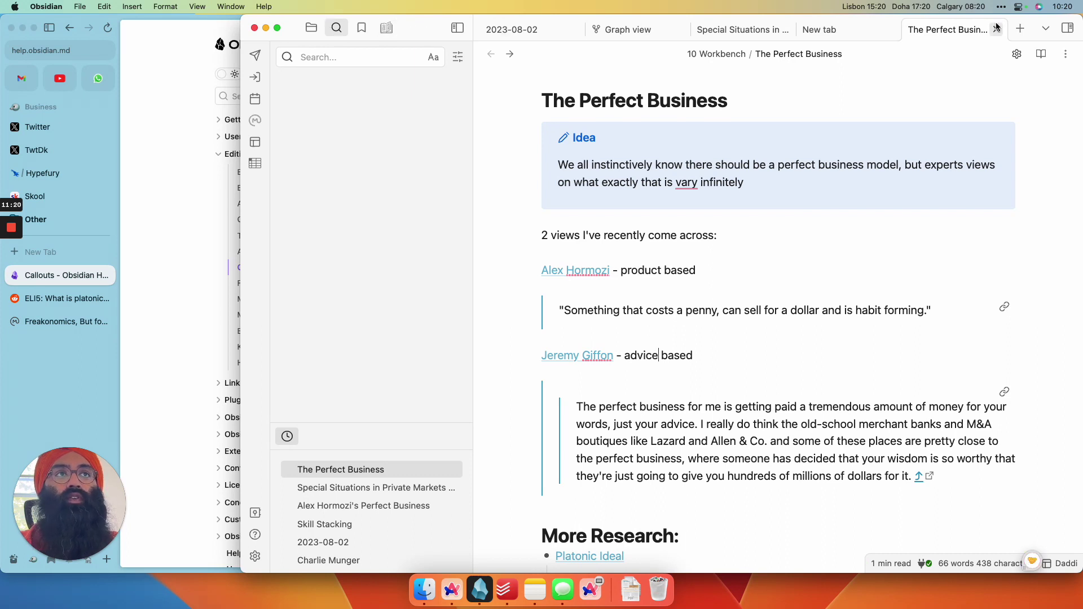
Switch the Obsidian window to full screen with the green button, then scroll down and back up the note
left_click(277, 27)
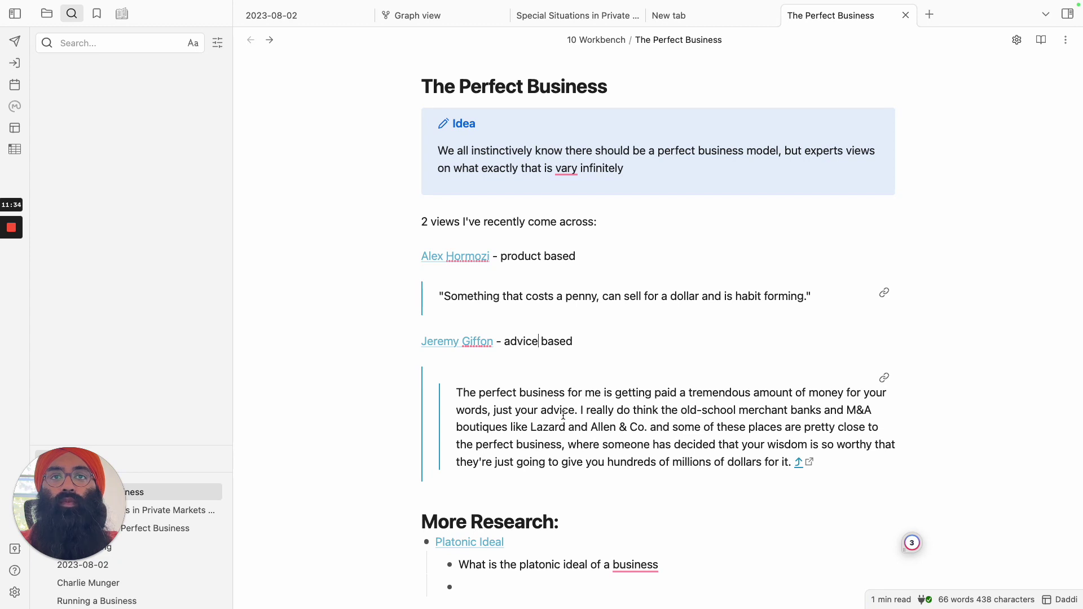
scroll(548, 318, "down", 3)
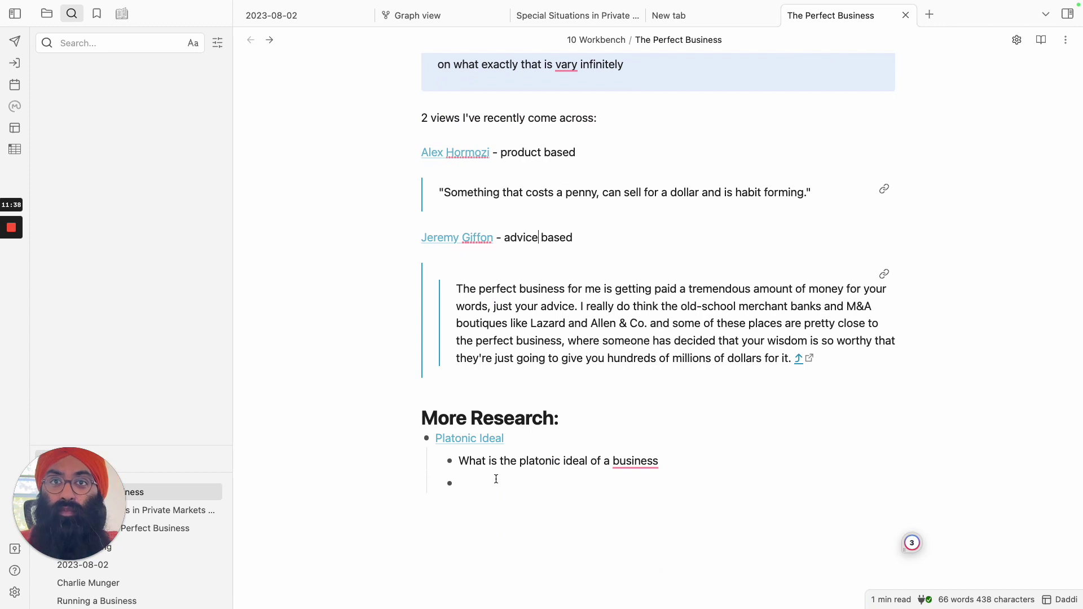
scroll(496, 479, "up", 3)
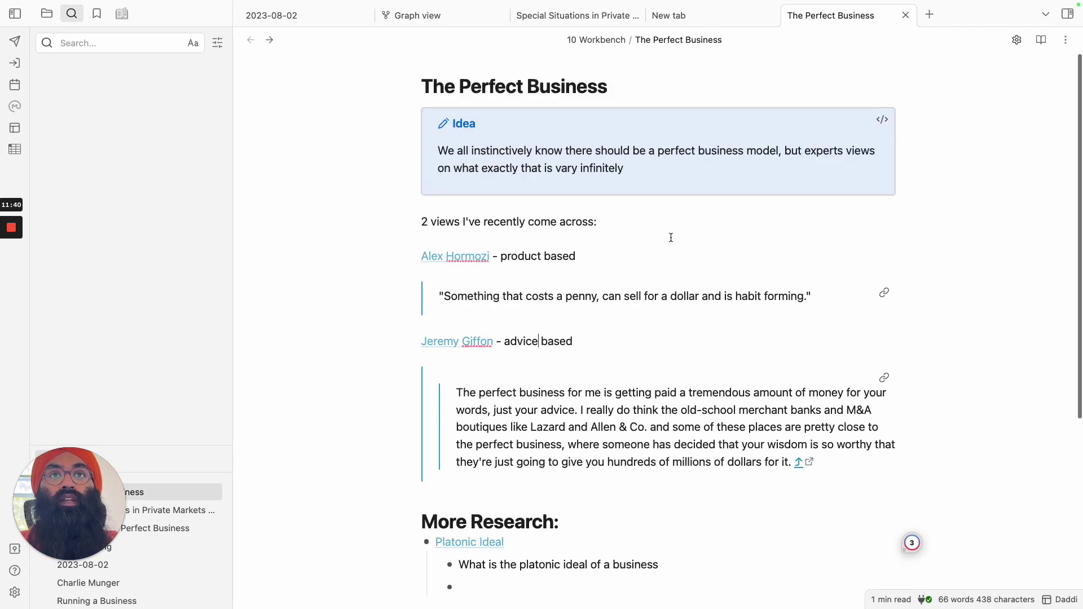